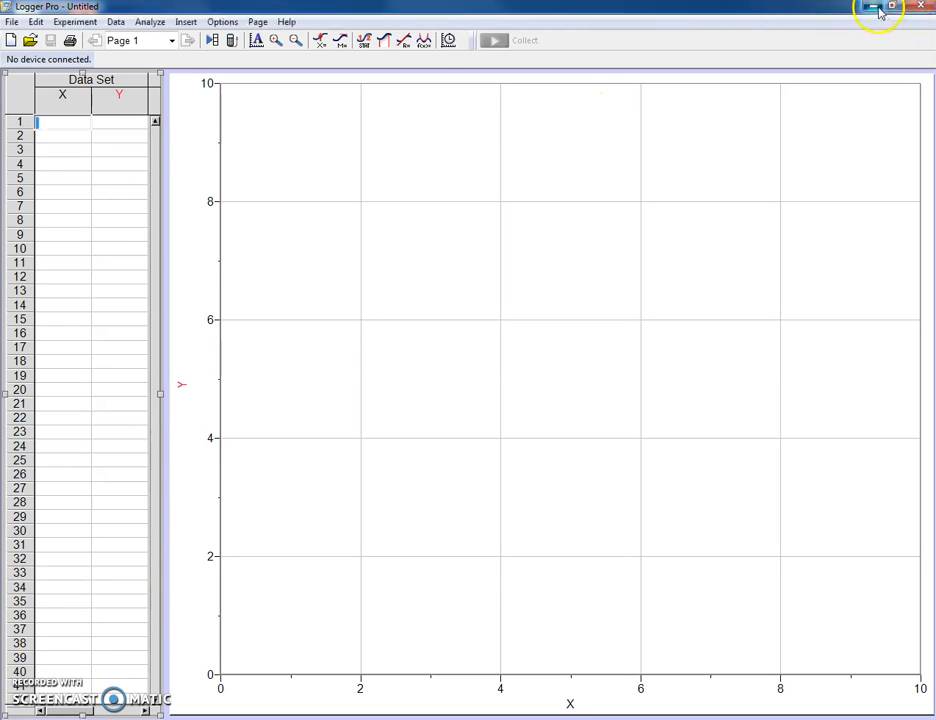
Step: Close the current Logger Pro window, look up logger among the installed programs, and relaunch Logger Pro 3.9 from the desktop
left_click(920, 6)
key("super")
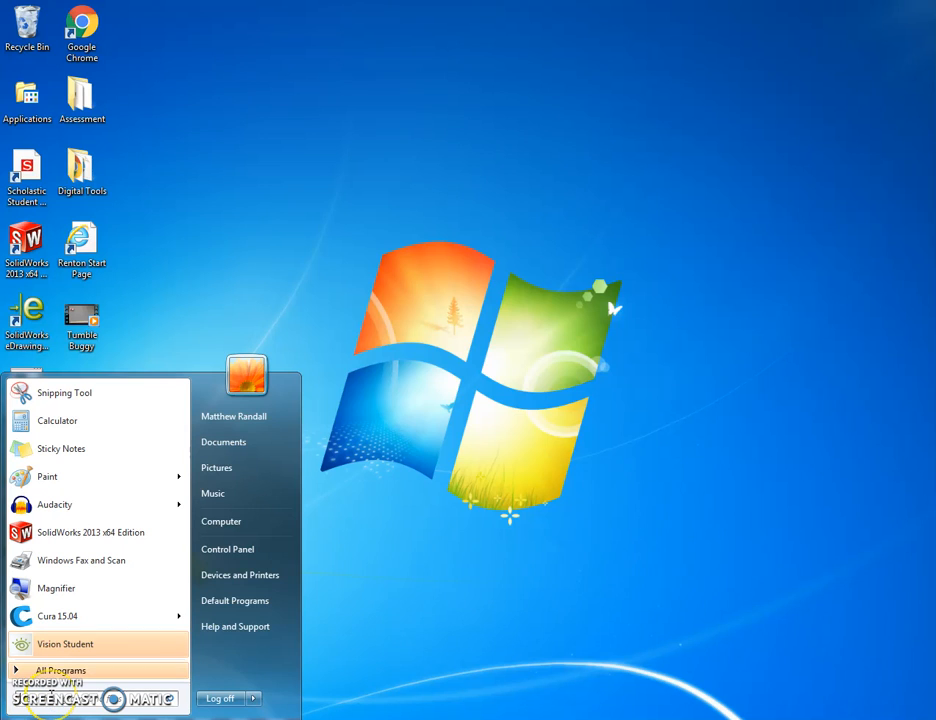
type("logger")
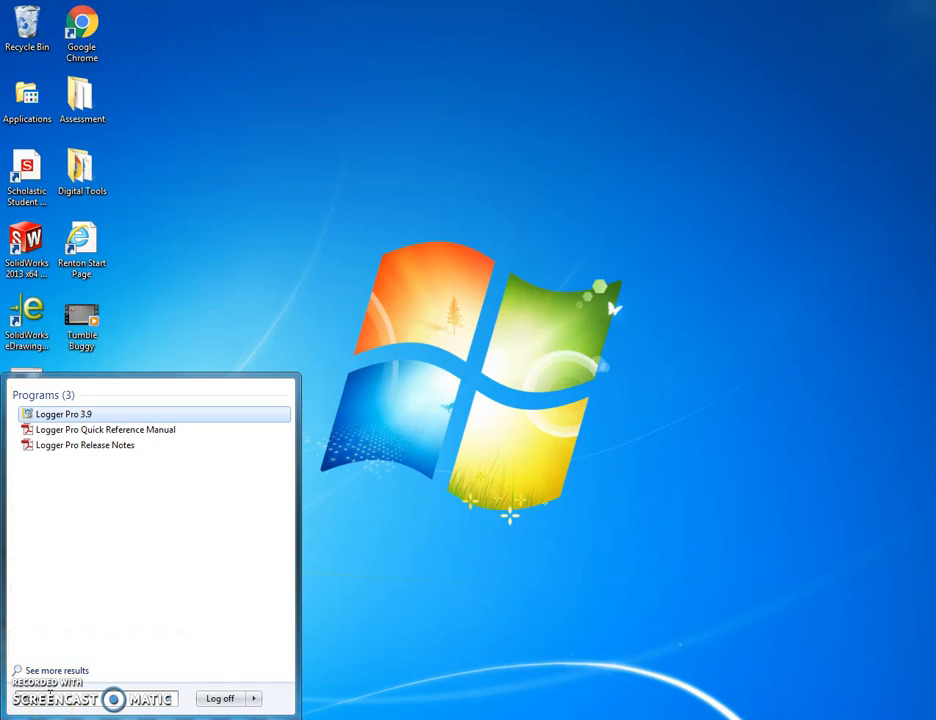
left_click(215, 222)
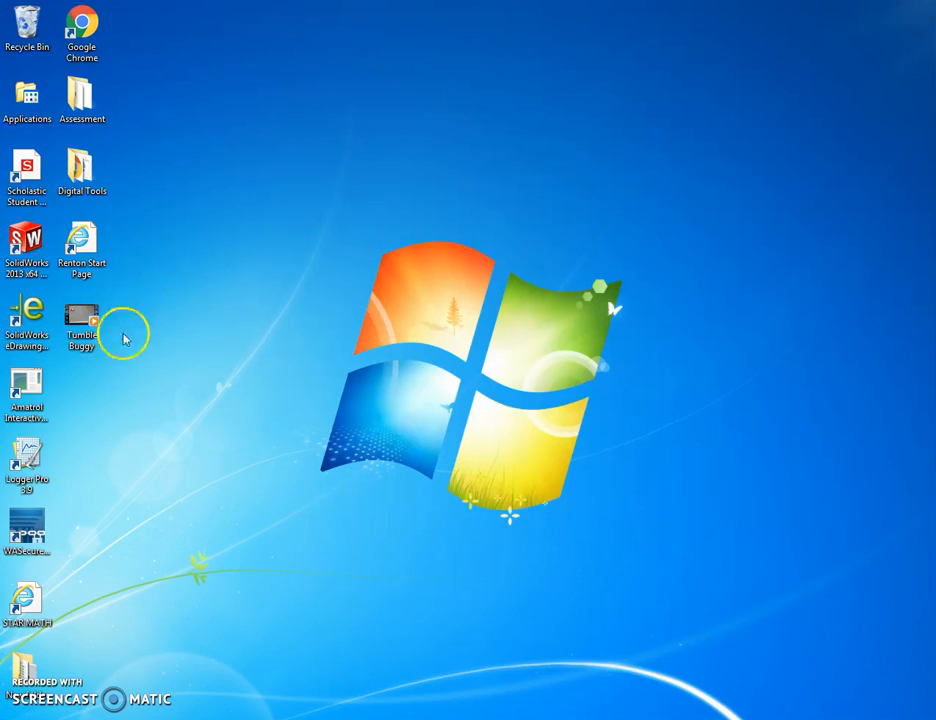
double_click(28, 462)
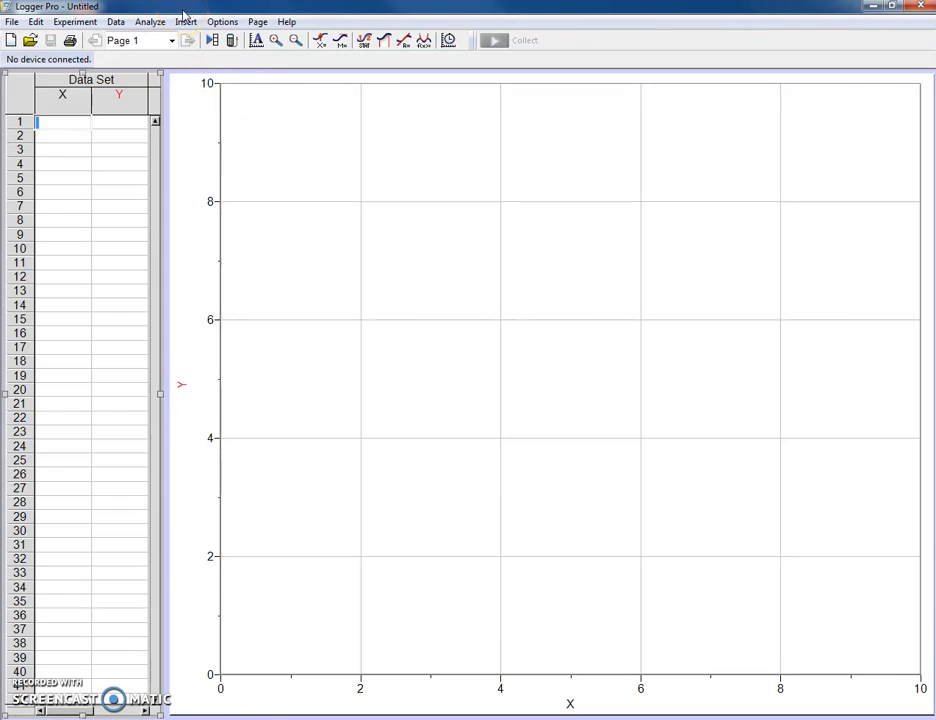
Step: Insert the Tumble Buggy movie from the Desktop into the blank document
left_click(182, 22)
left_click(218, 165)
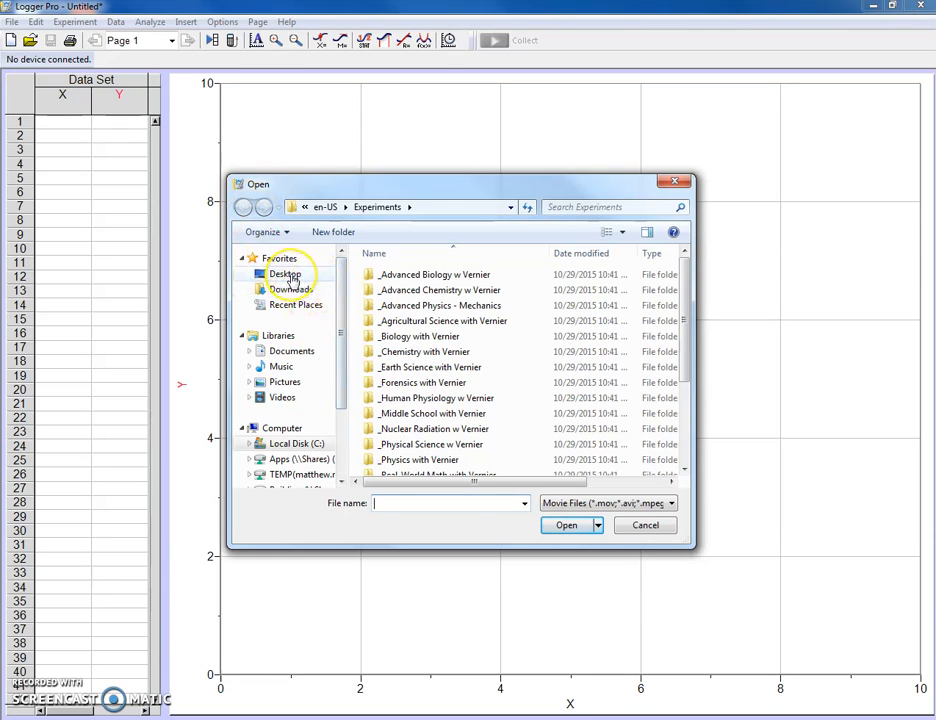
left_click(286, 275)
left_click_drag(679, 297, 671, 426)
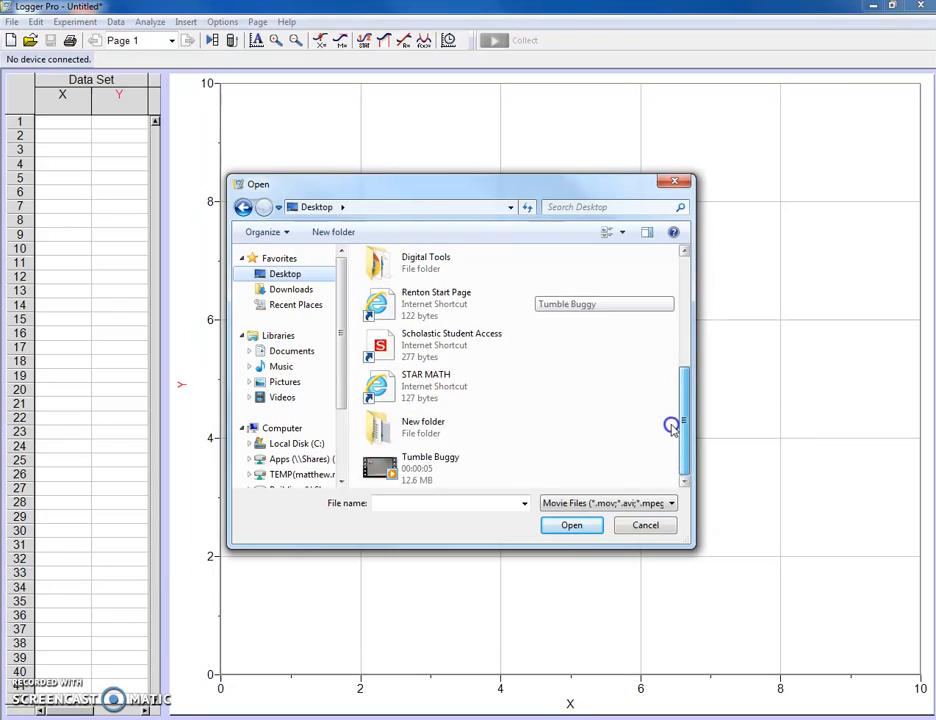
left_click(409, 473)
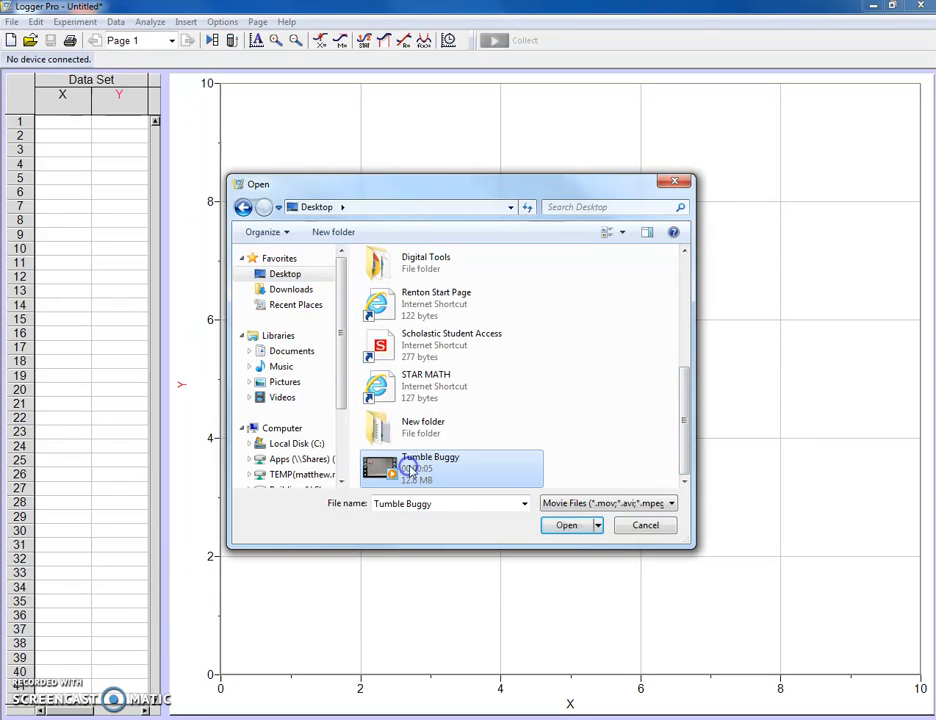
left_click(569, 527)
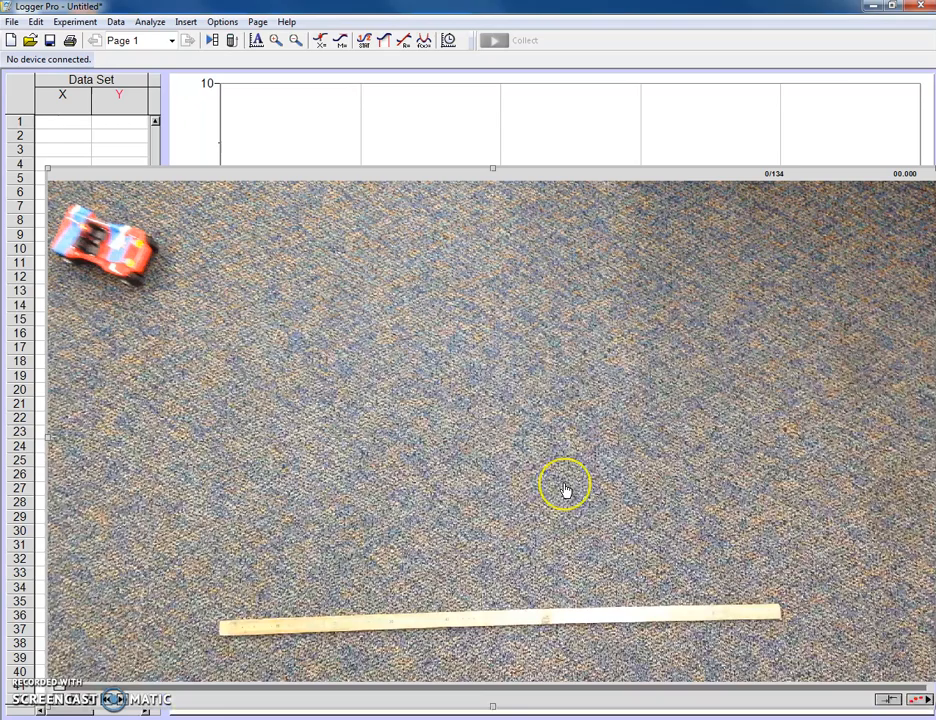
Step: Move the movie up on the page so its playback controls are reachable and play it through to the end
left_click_drag(476, 174, 467, 136)
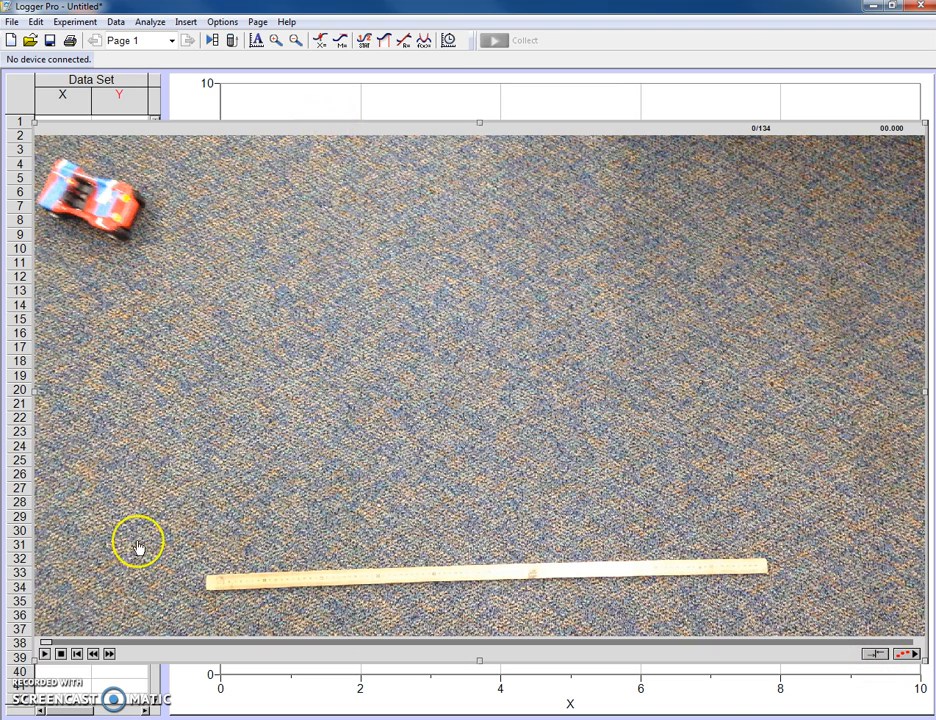
left_click(44, 654)
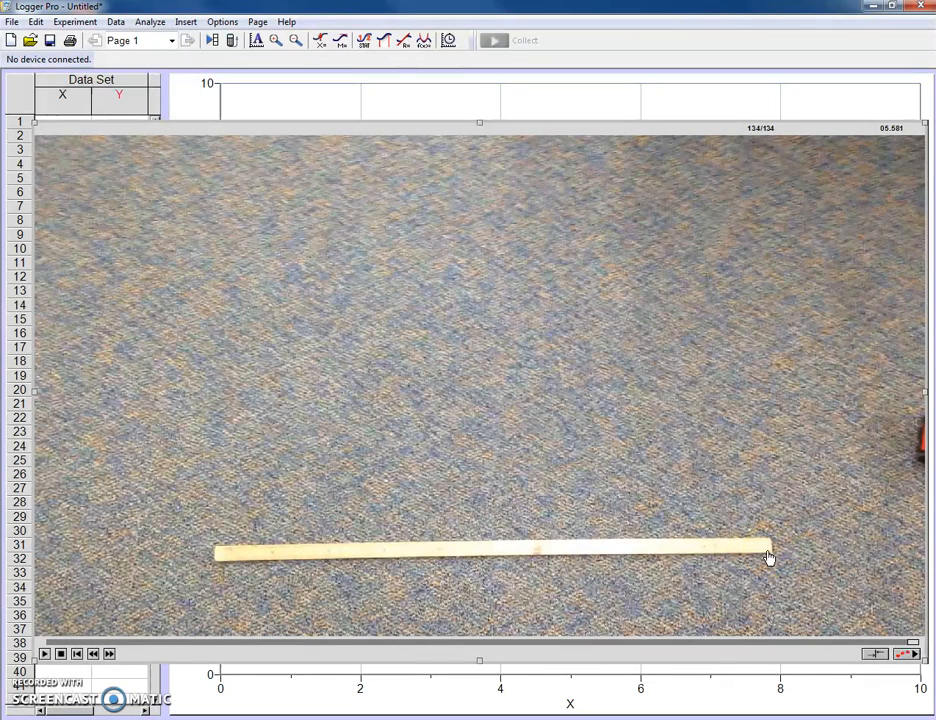
Step: Enable video analysis for the movie, then shrink and reposition it so all analysis tools fit on the page
left_click(907, 656)
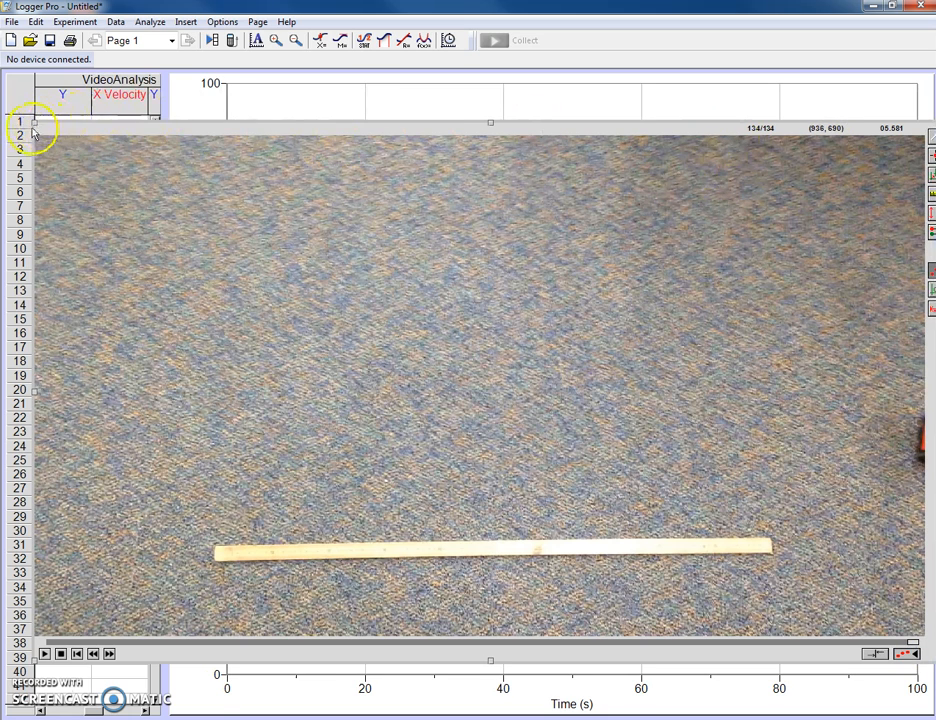
left_click_drag(33, 121, 62, 145)
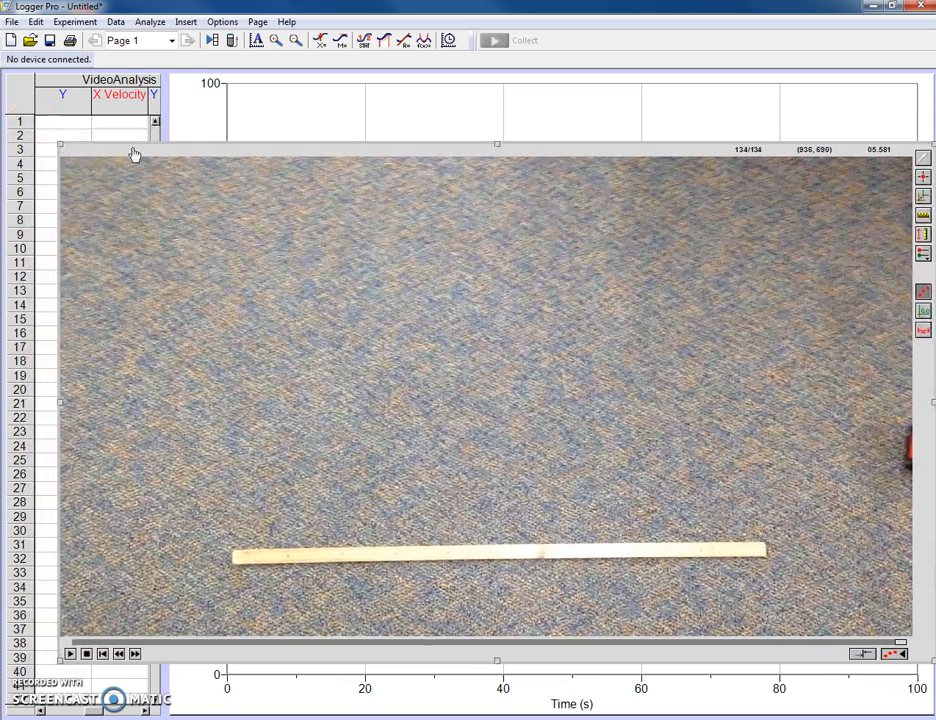
left_click_drag(334, 143, 309, 122)
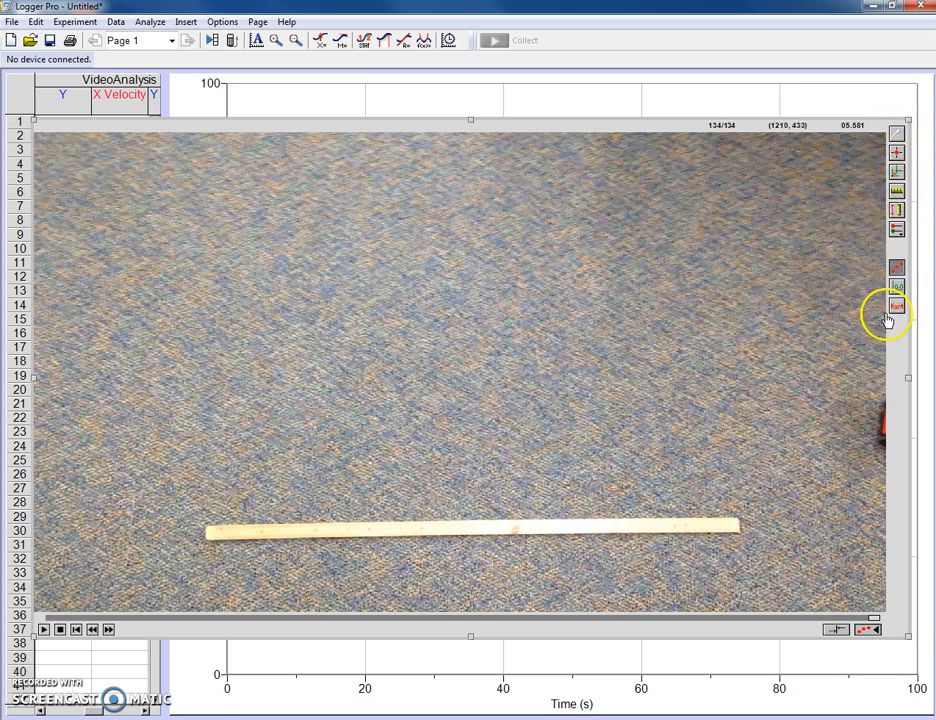
Step: Rewind the movie to its first frame and set the scale along the full length of the meter stick to 1 m
left_click_drag(867, 620, 46, 617)
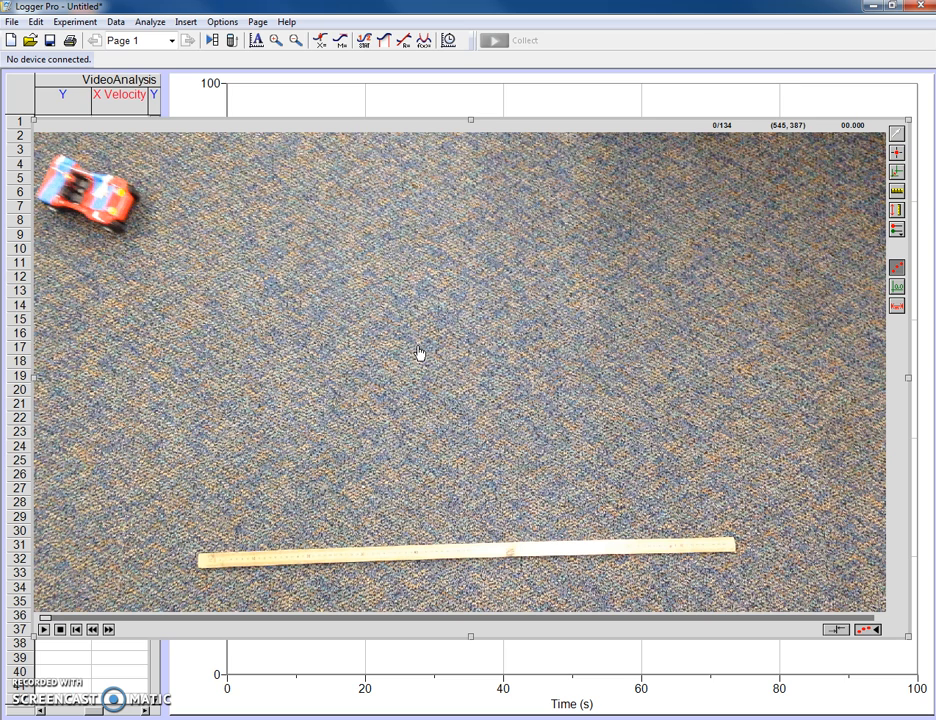
left_click(897, 193)
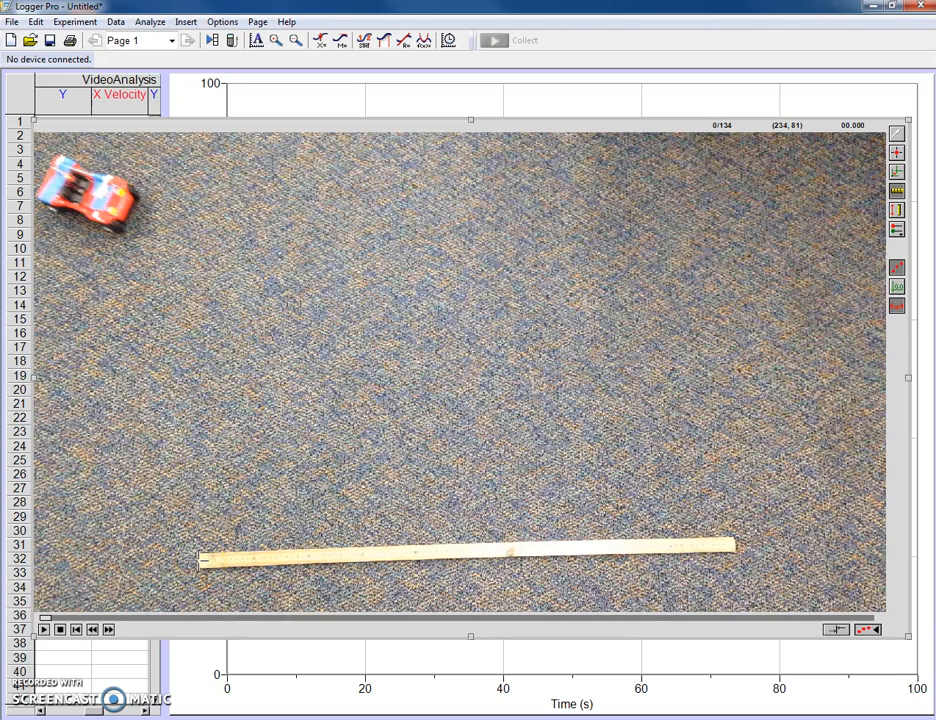
left_click_drag(204, 560, 735, 546)
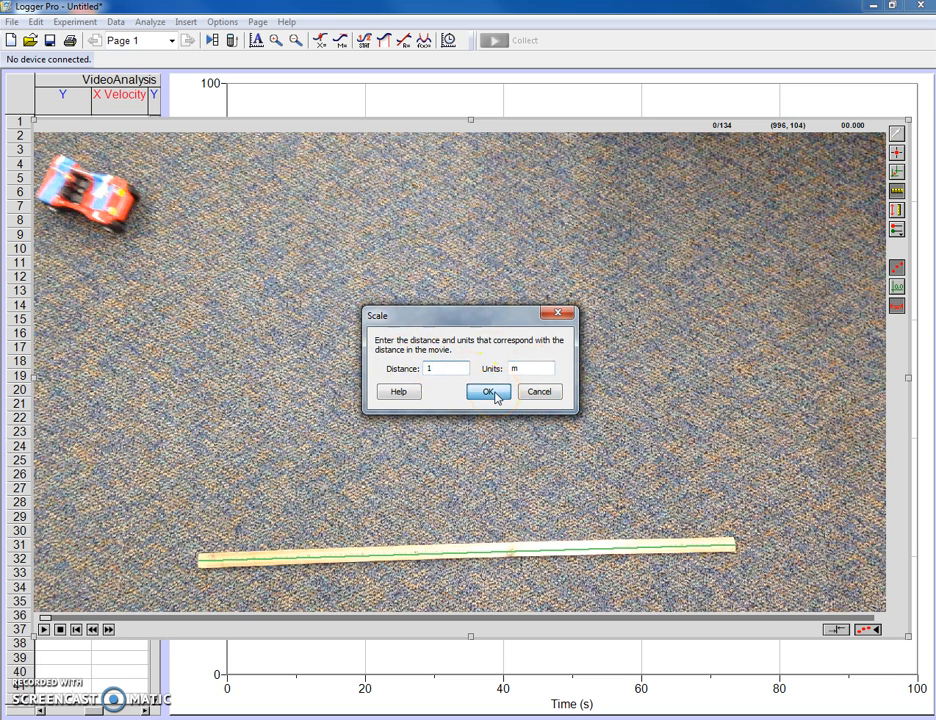
left_click(497, 396)
left_click(857, 353)
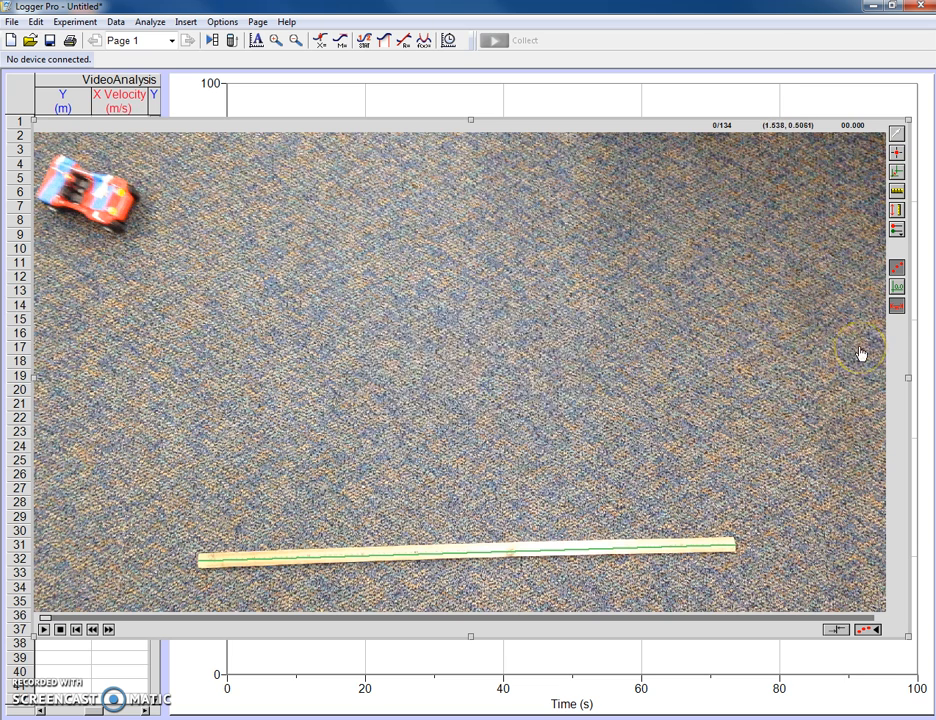
Step: Measure a trial distance across the carpet and the buggy's length with the photo distance tool, clearing the measurement from the movie
left_click(895, 211)
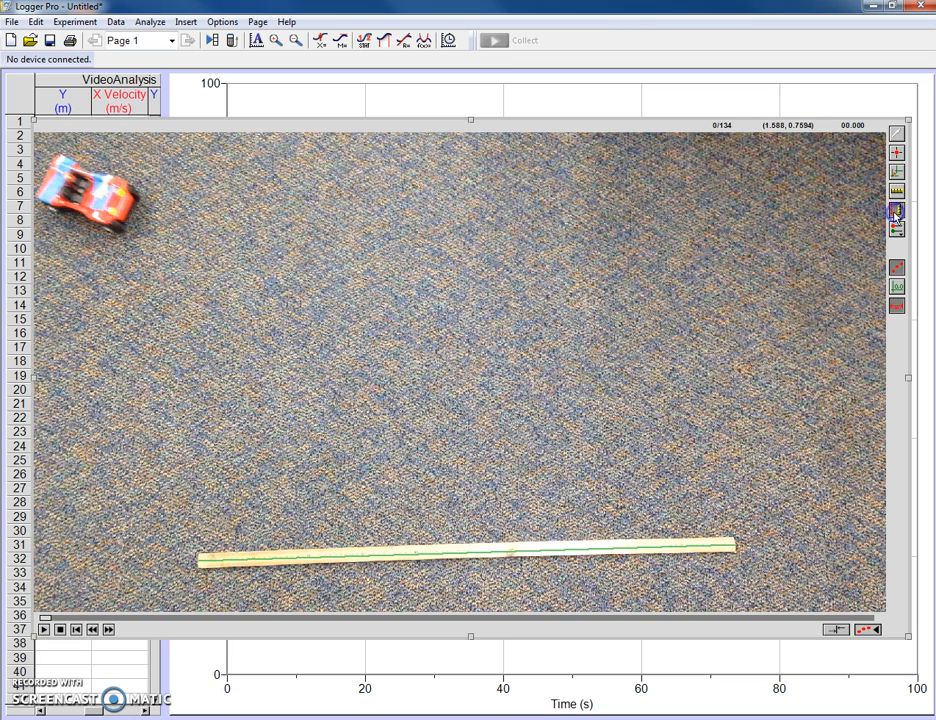
left_click_drag(265, 321, 443, 315)
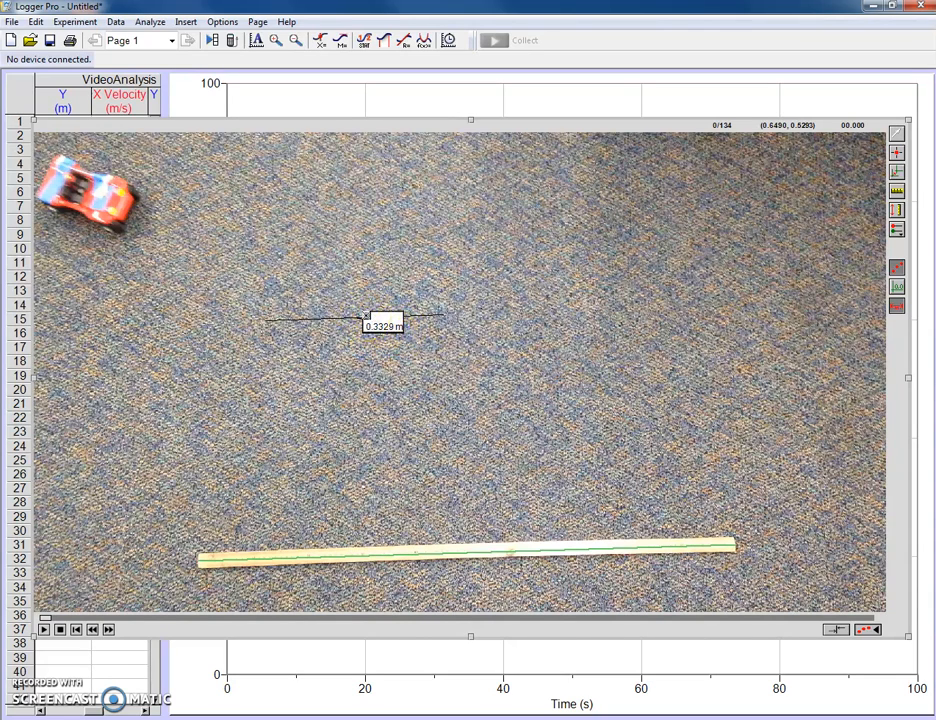
left_click(896, 210)
left_click(40, 170)
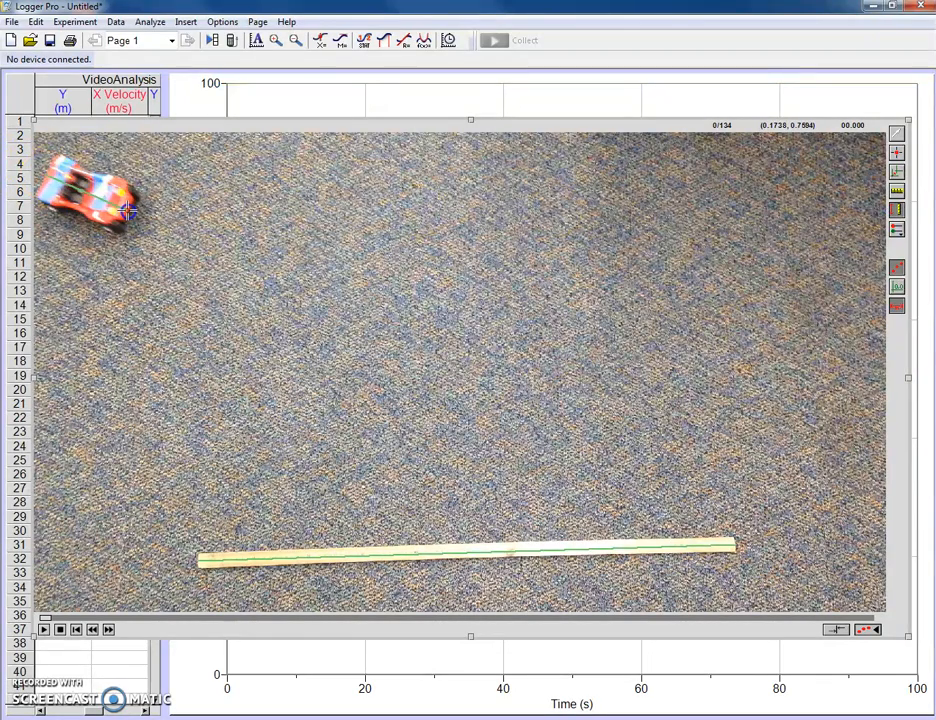
left_click(128, 210)
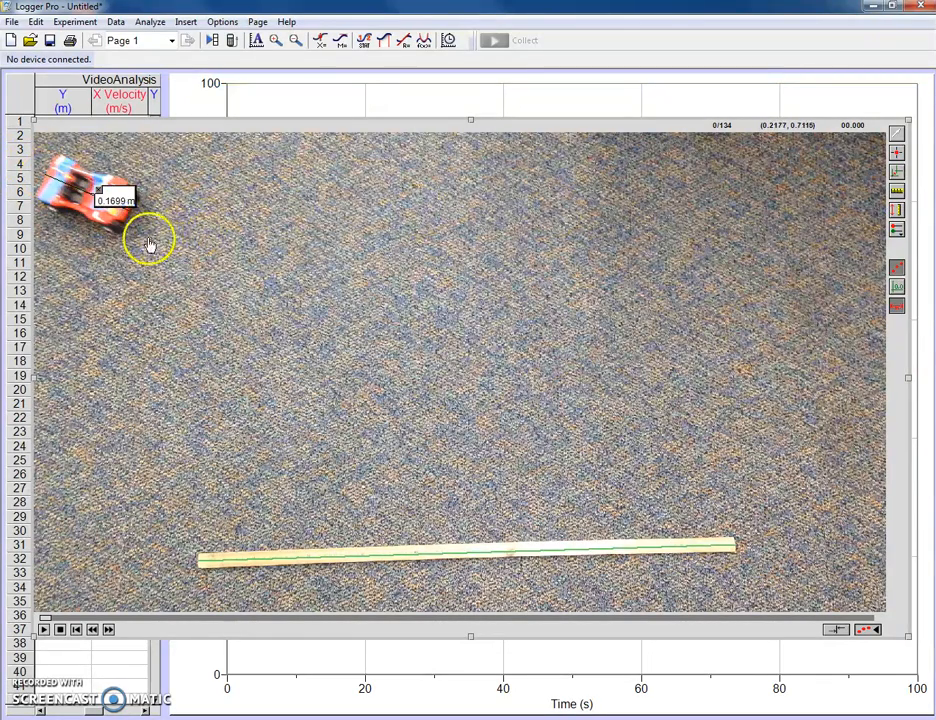
left_click(98, 189)
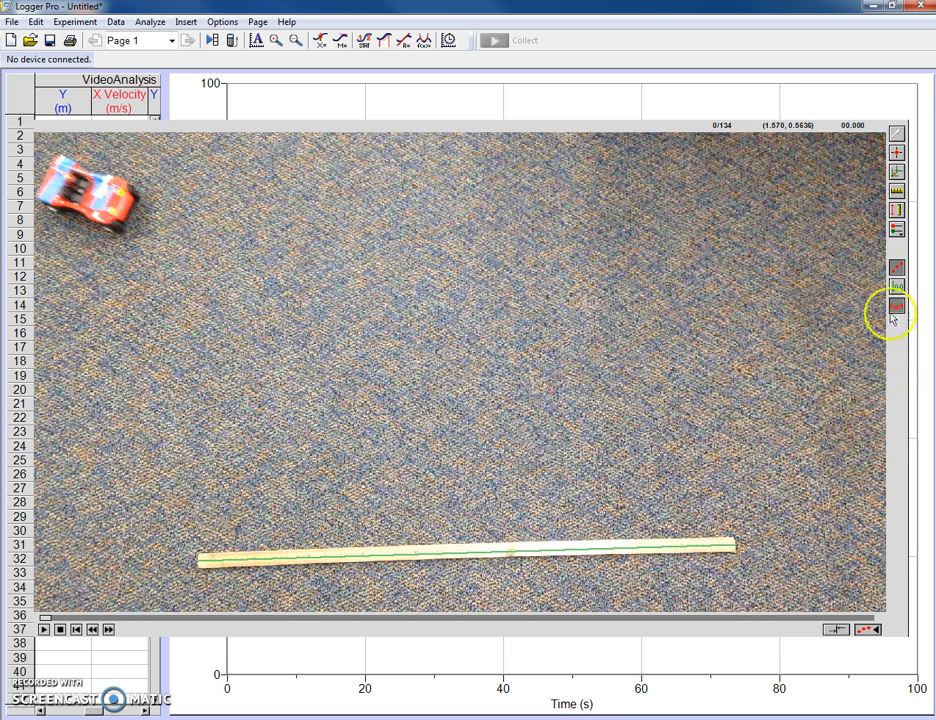
Step: Track the buggy with Add Point, marking the same spot on its hood in each movie frame from 0 through 21
left_click(897, 155)
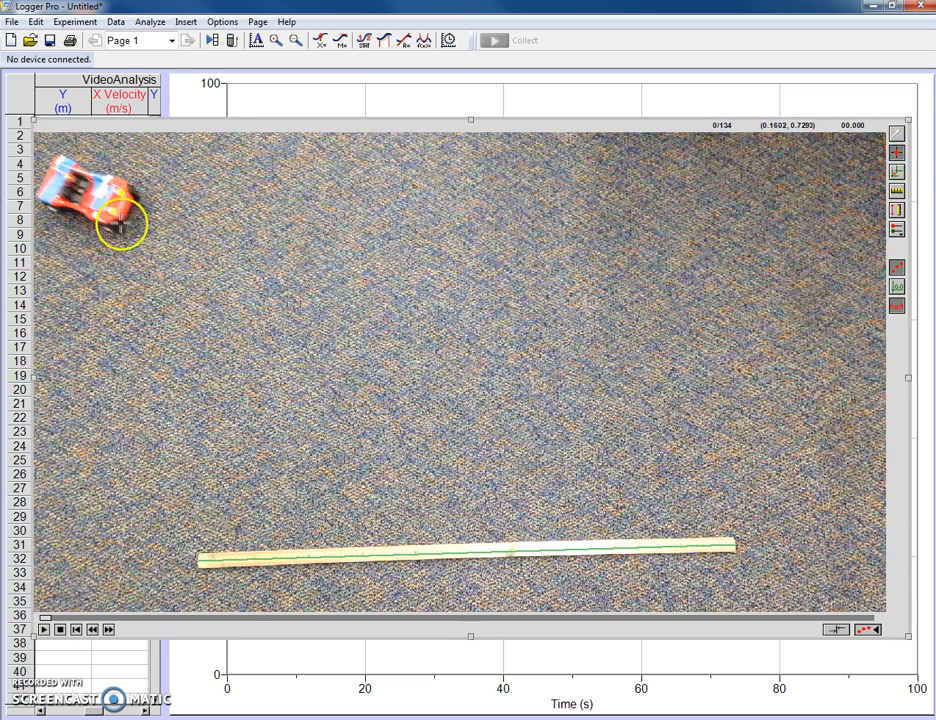
left_click(76, 186)
left_click(113, 208)
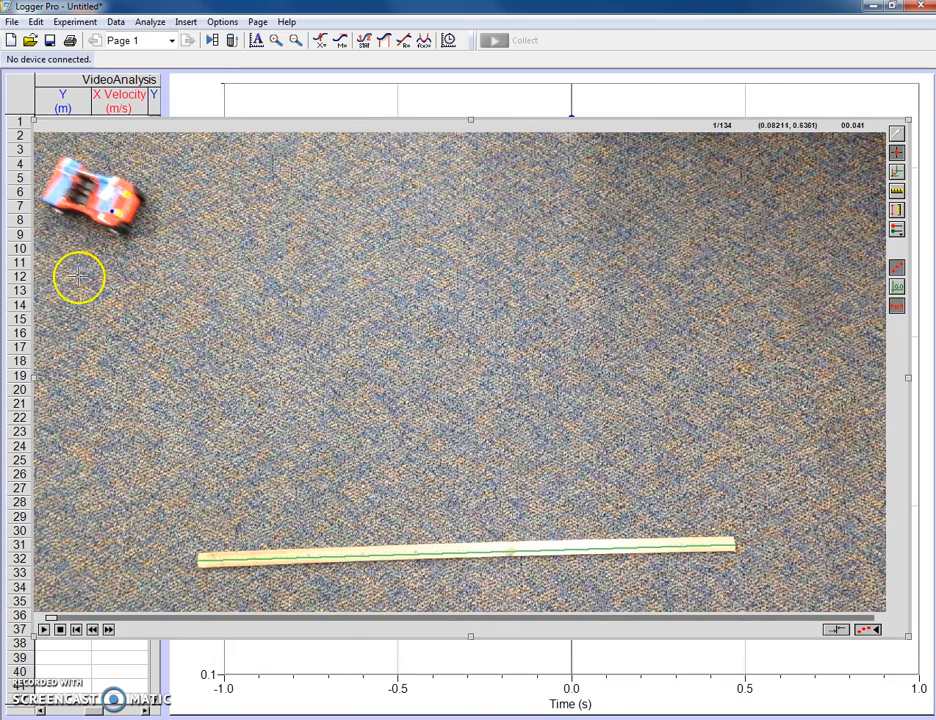
left_click(118, 211)
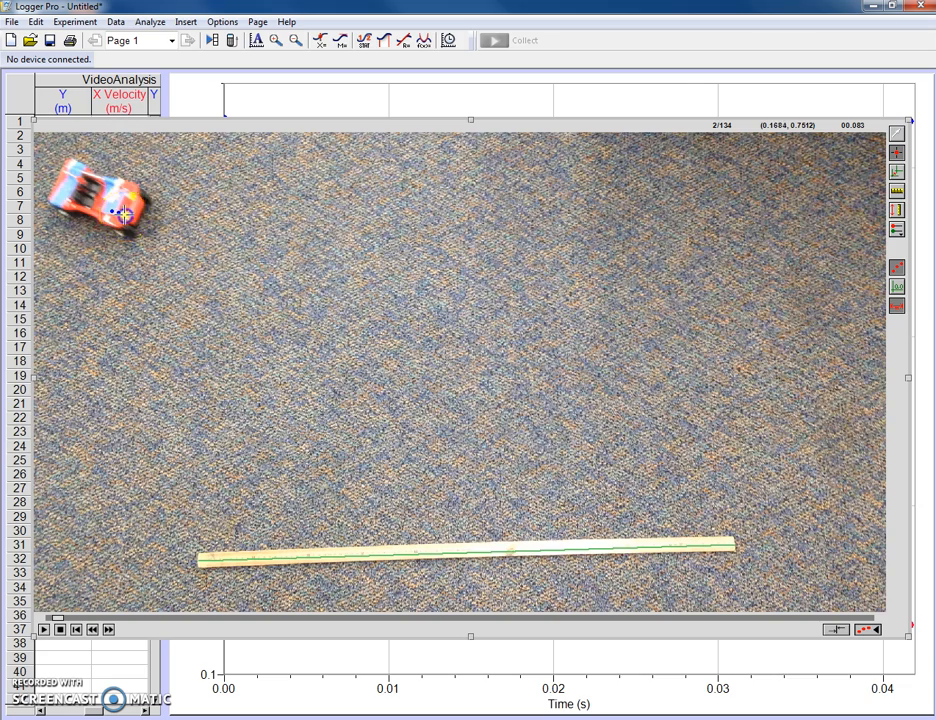
left_click(122, 212)
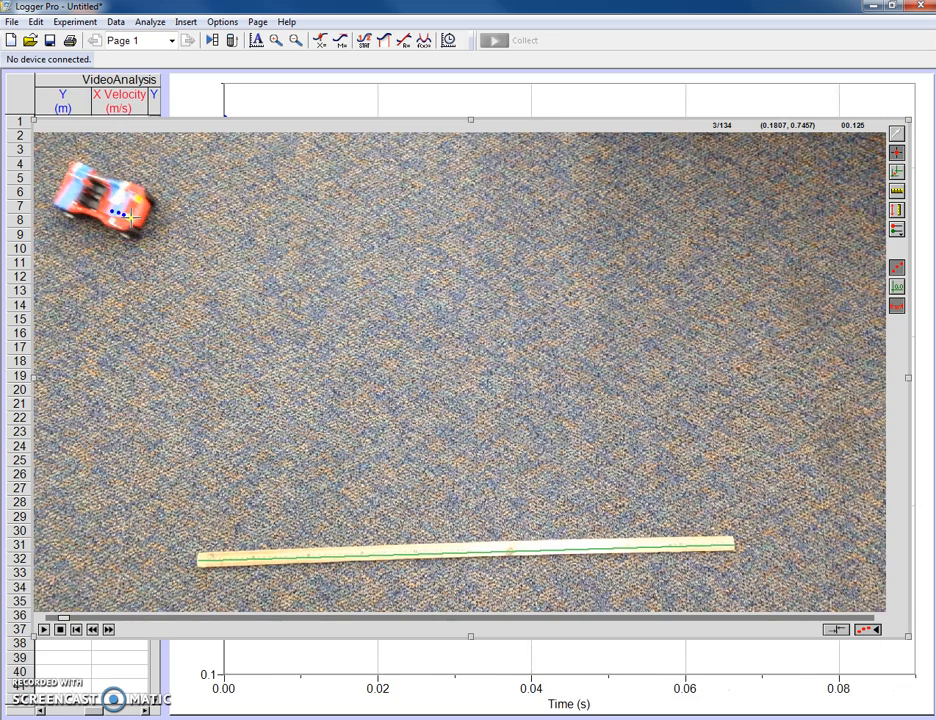
left_click(128, 213)
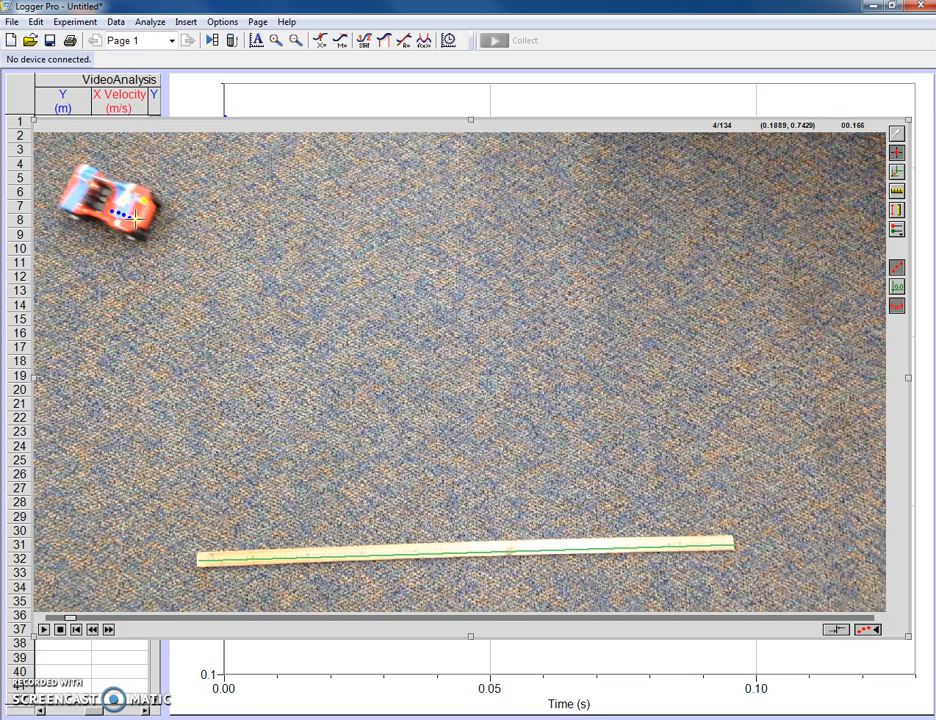
left_click(137, 218)
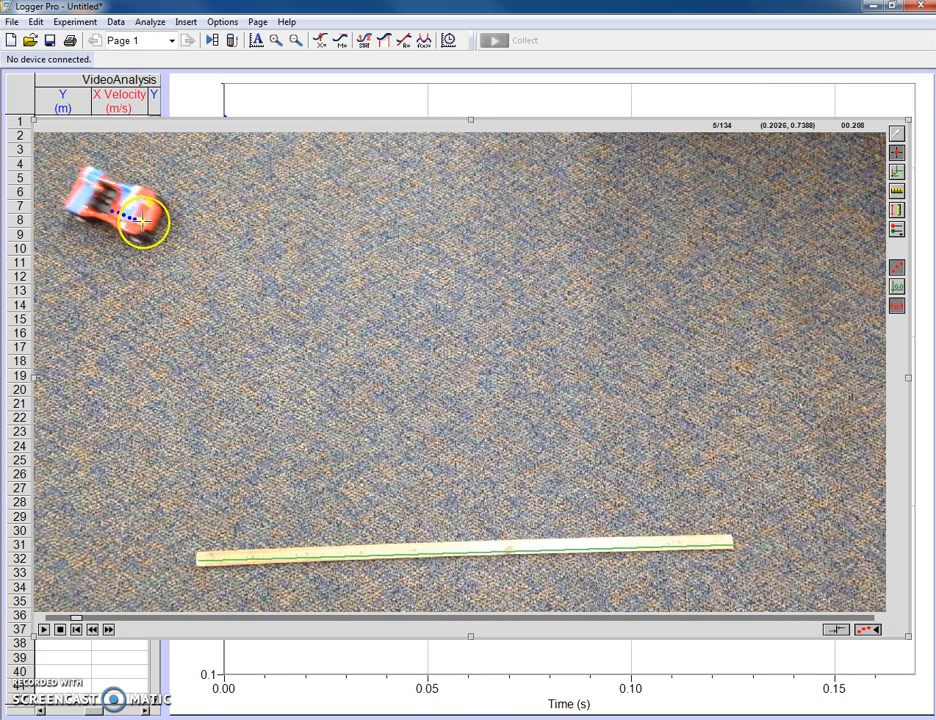
left_click(141, 220)
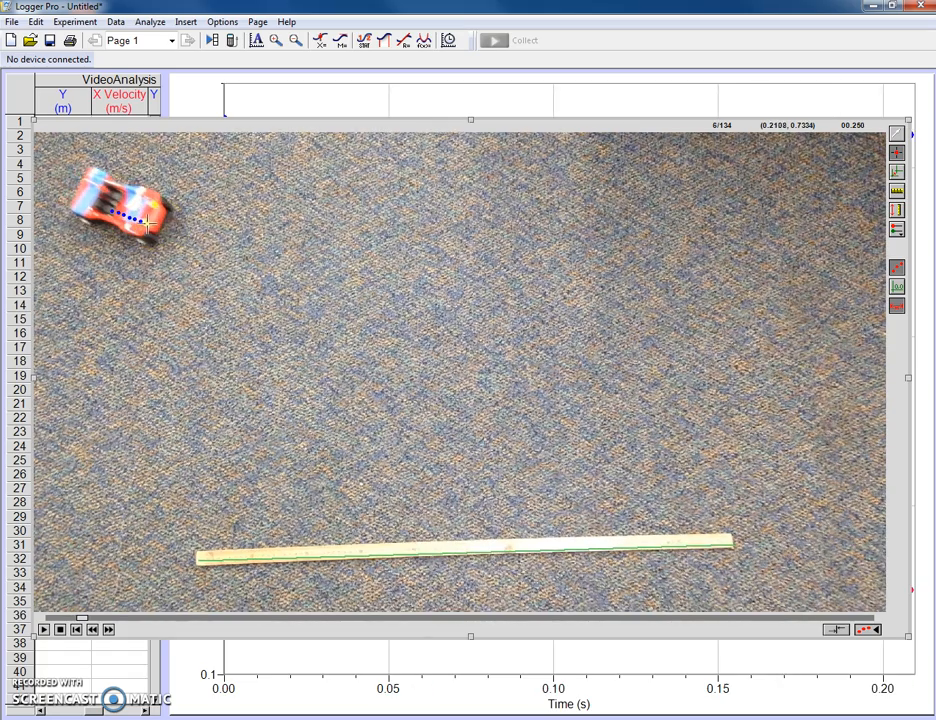
left_click(152, 224)
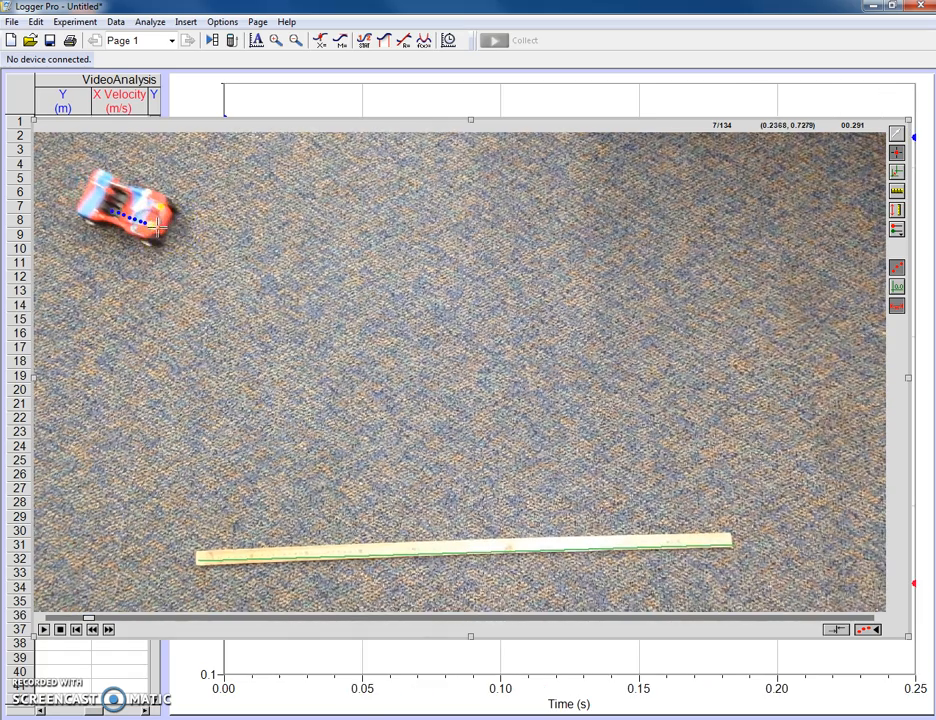
left_click(159, 225)
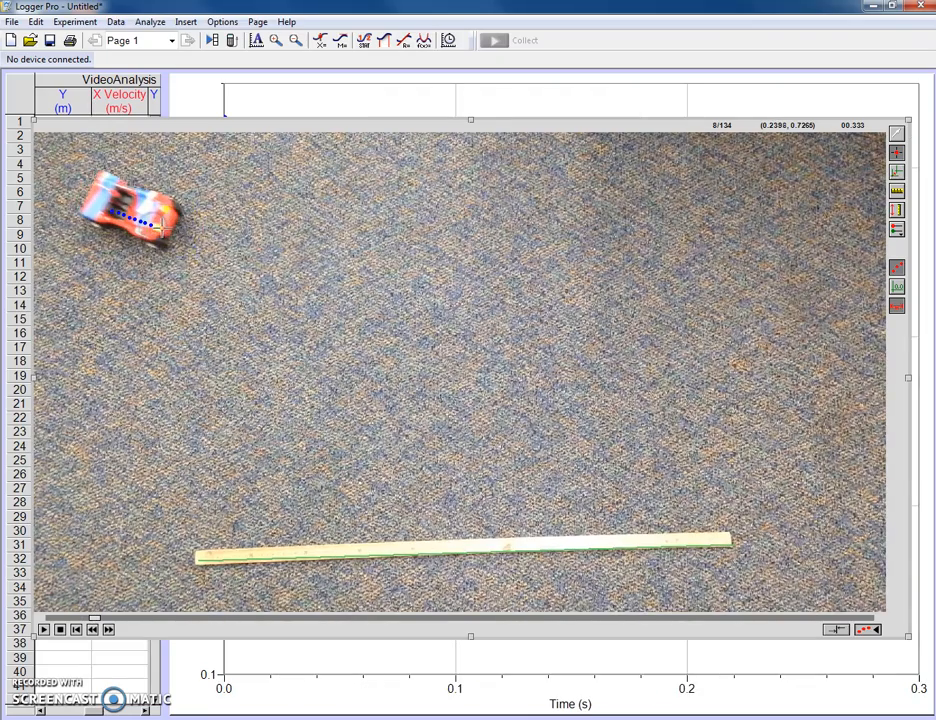
left_click(165, 226)
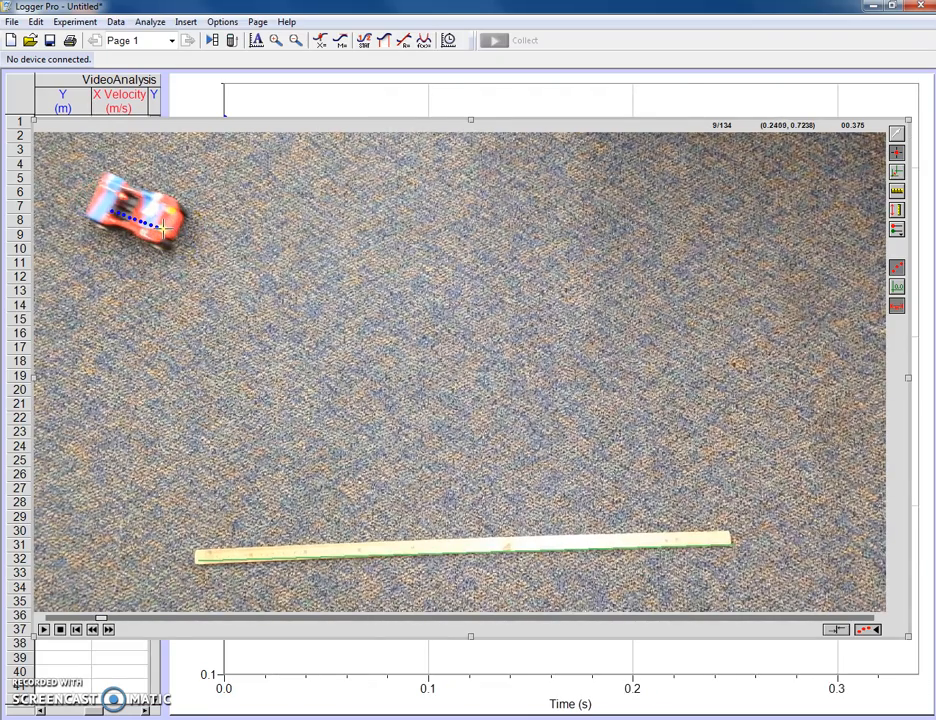
left_click(172, 227)
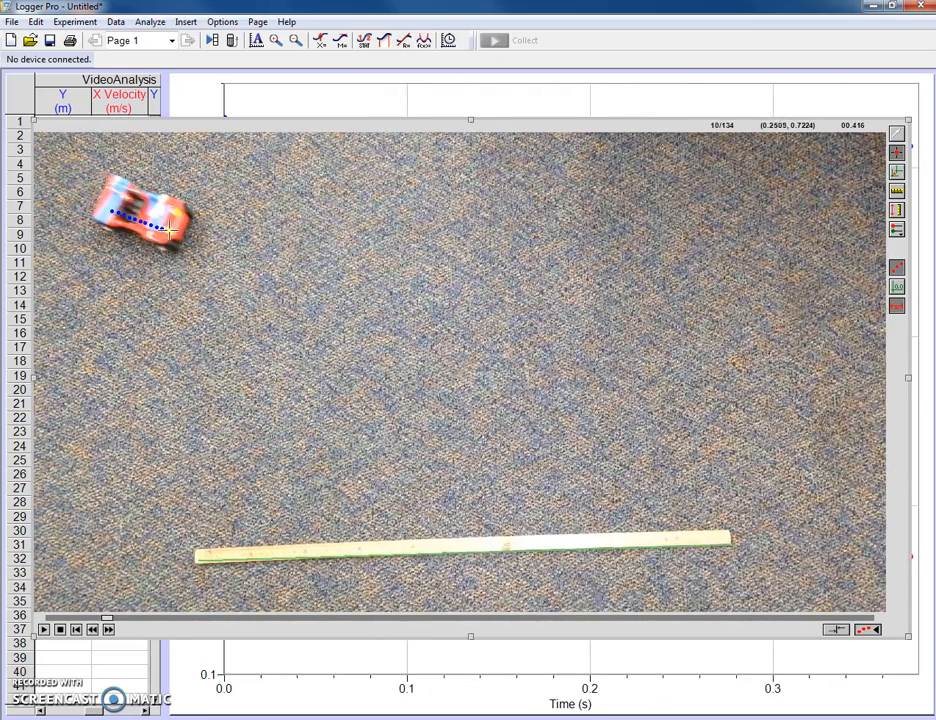
left_click(179, 230)
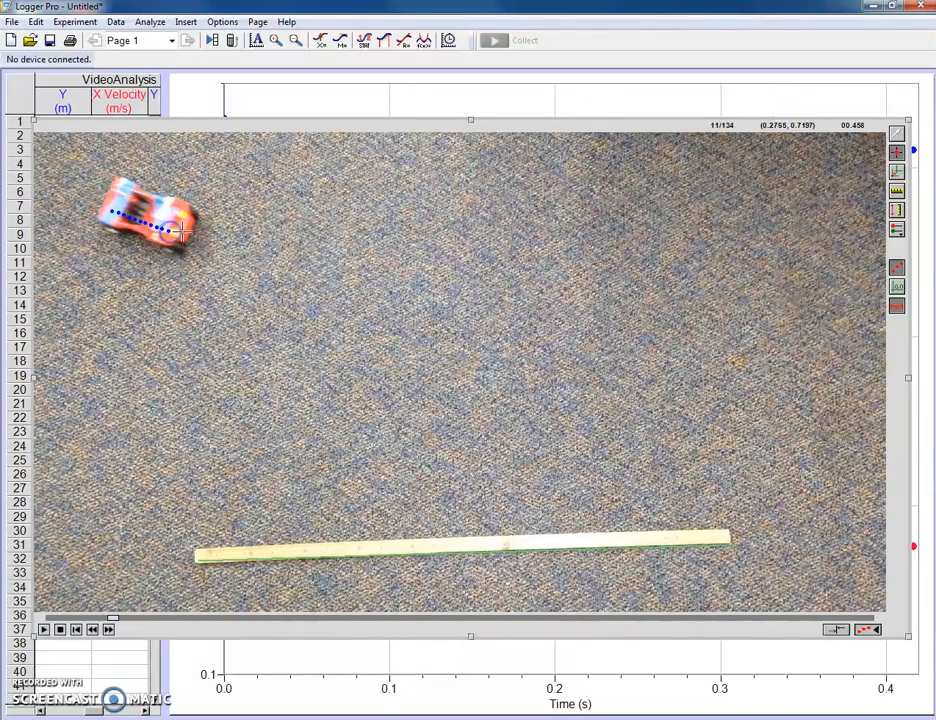
left_click(182, 232)
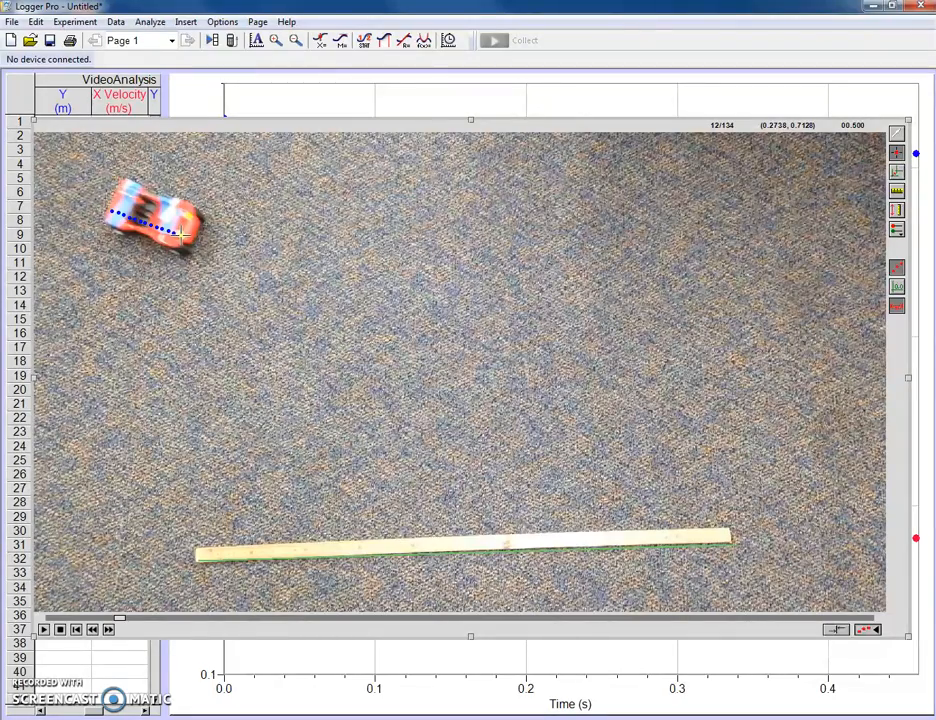
left_click(186, 234)
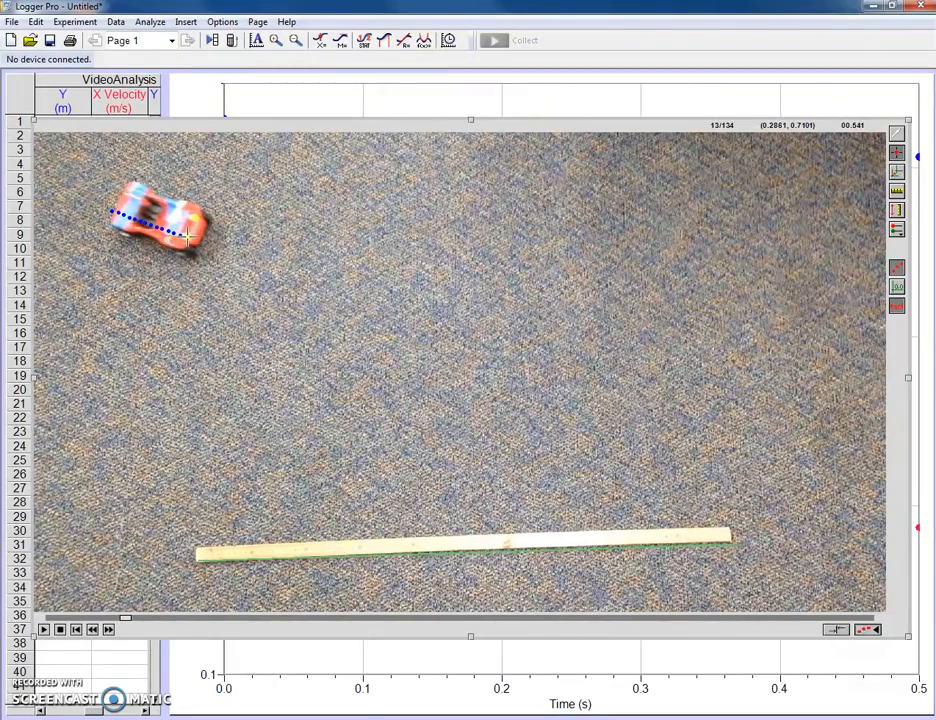
left_click(190, 235)
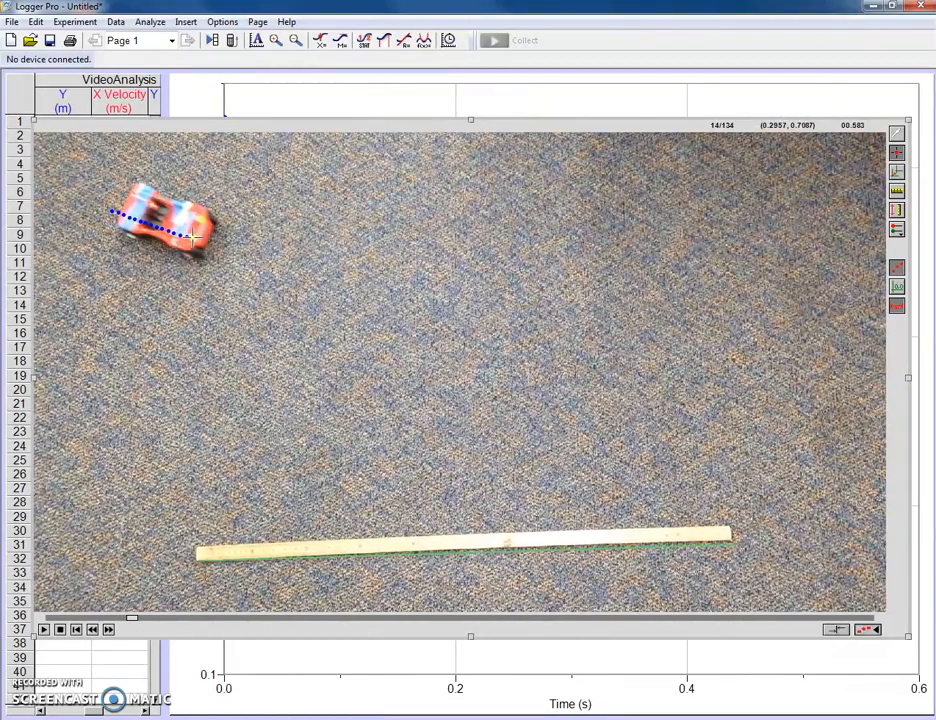
left_click(197, 237)
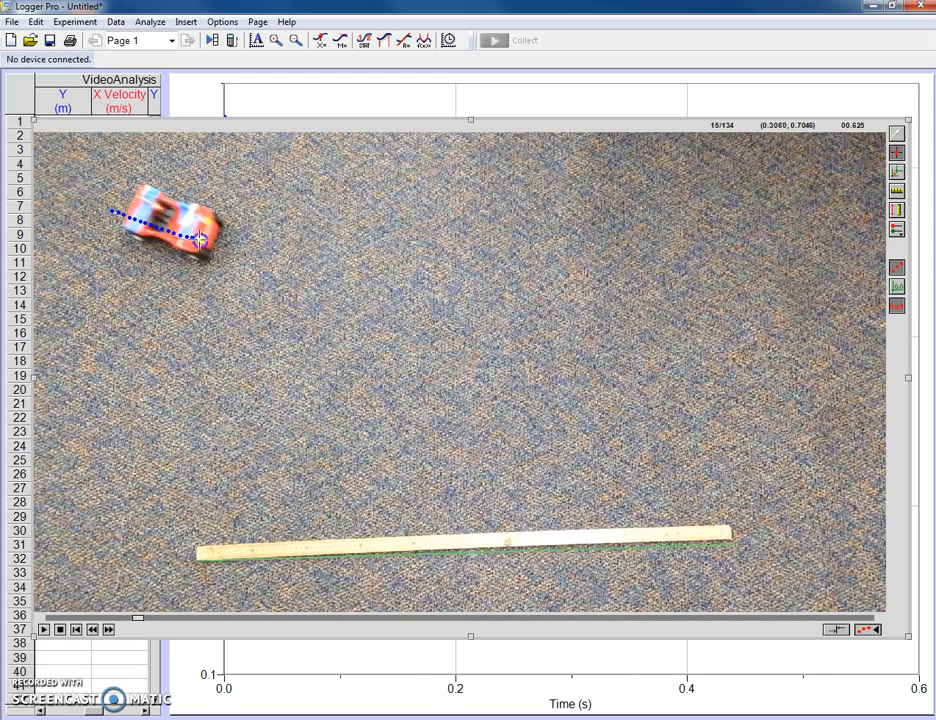
left_click(200, 238)
left_click(206, 240)
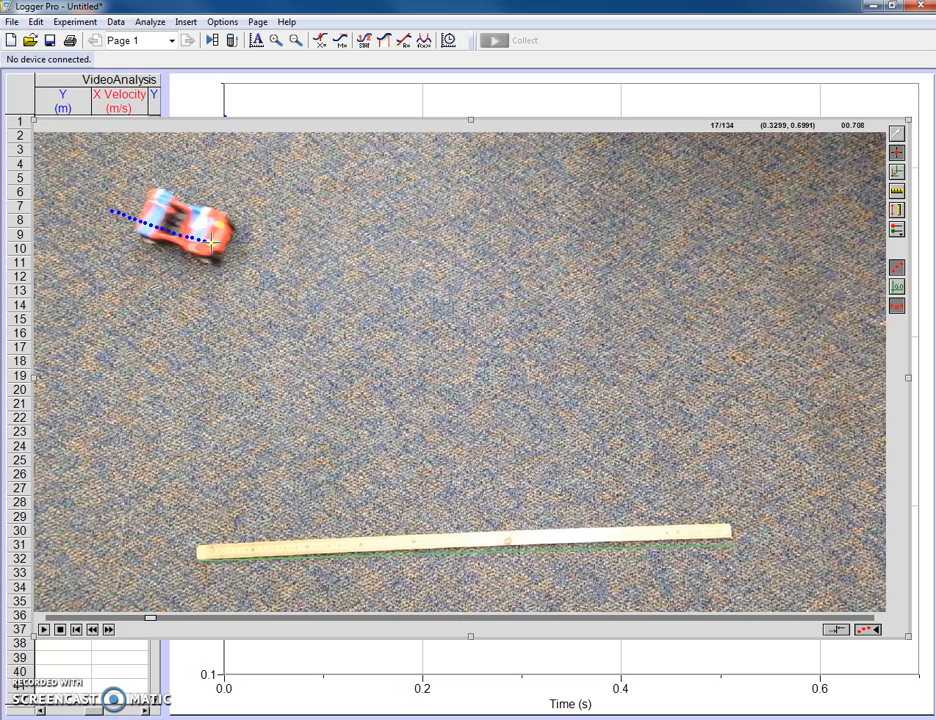
left_click(213, 242)
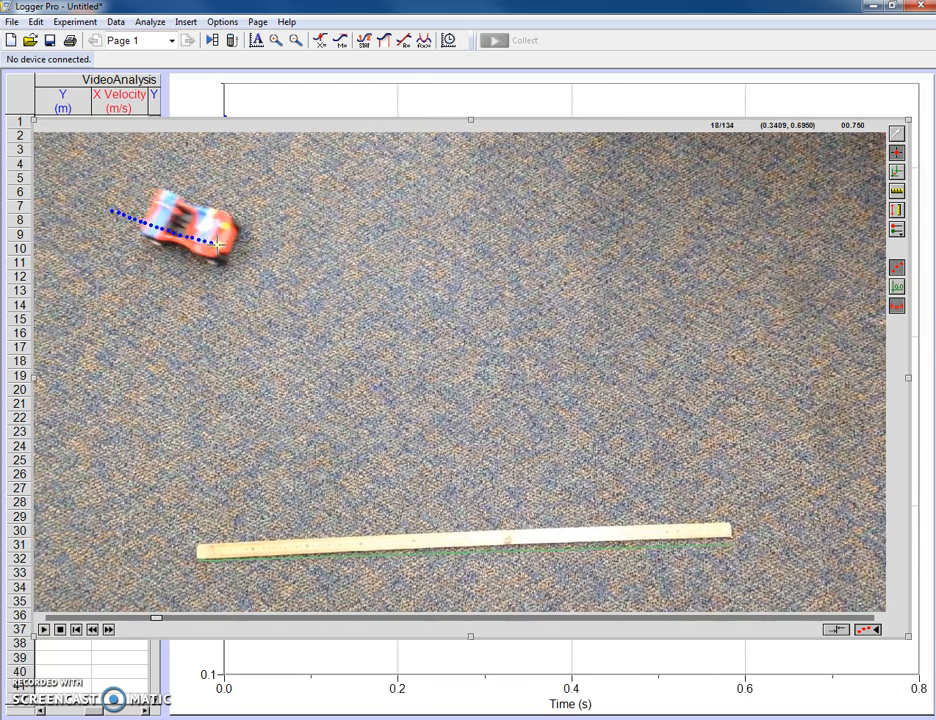
left_click(219, 243)
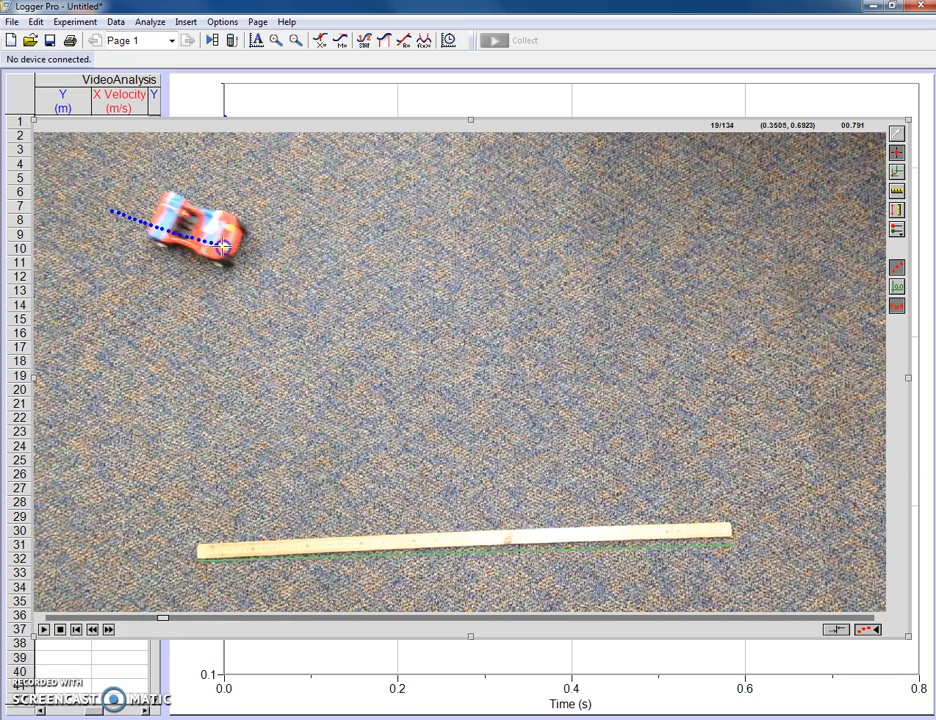
left_click(225, 245)
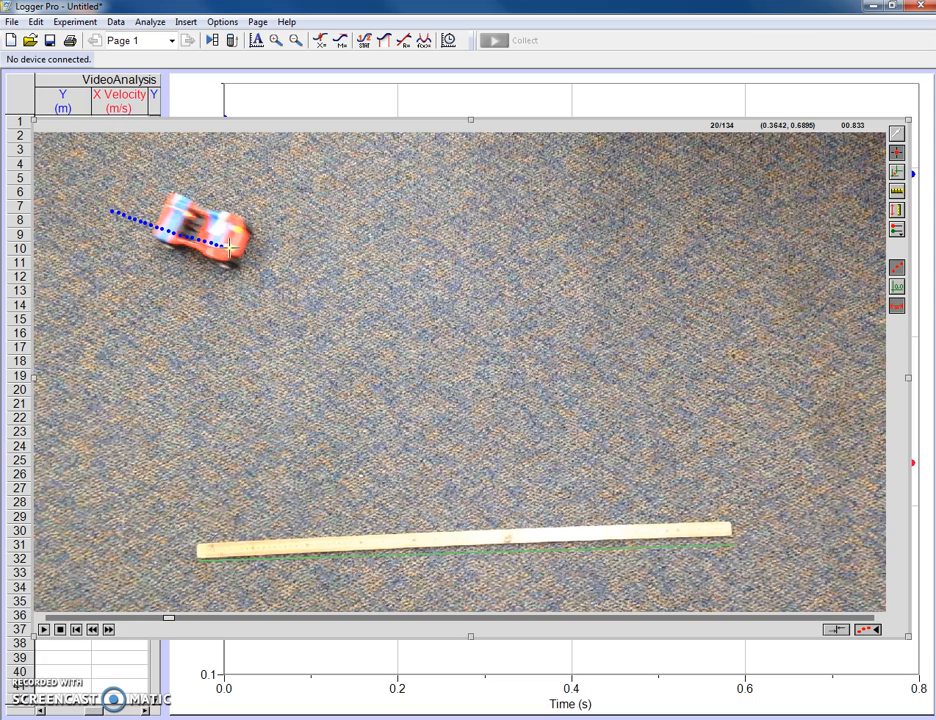
left_click(230, 246)
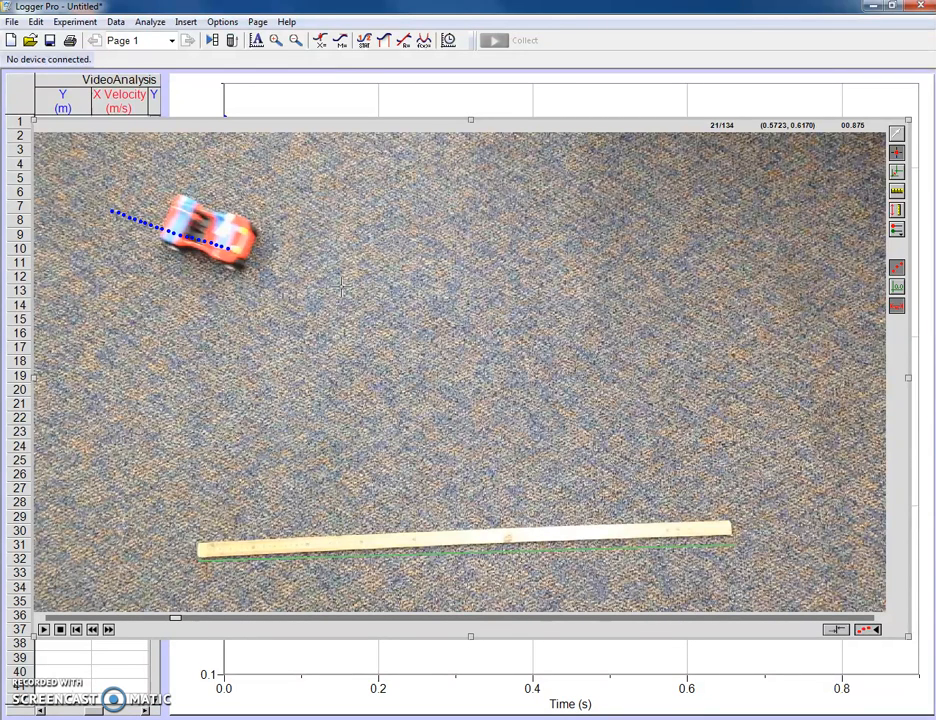
left_click(233, 247)
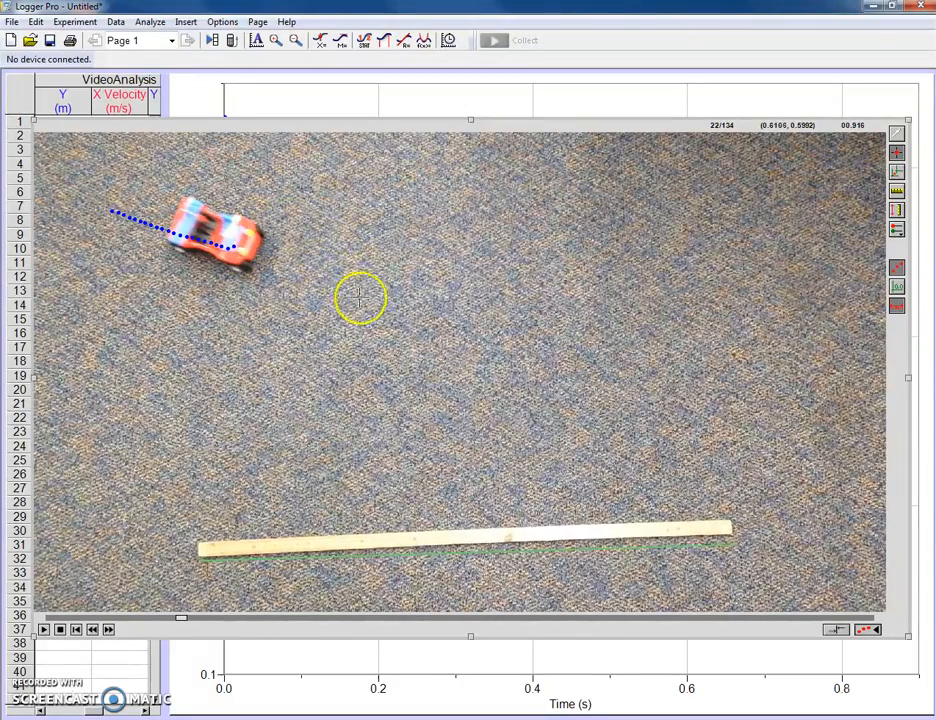
Step: Correct the last tracked point by selecting it and moving it slightly down into line with the buggy's trail
left_click(897, 134)
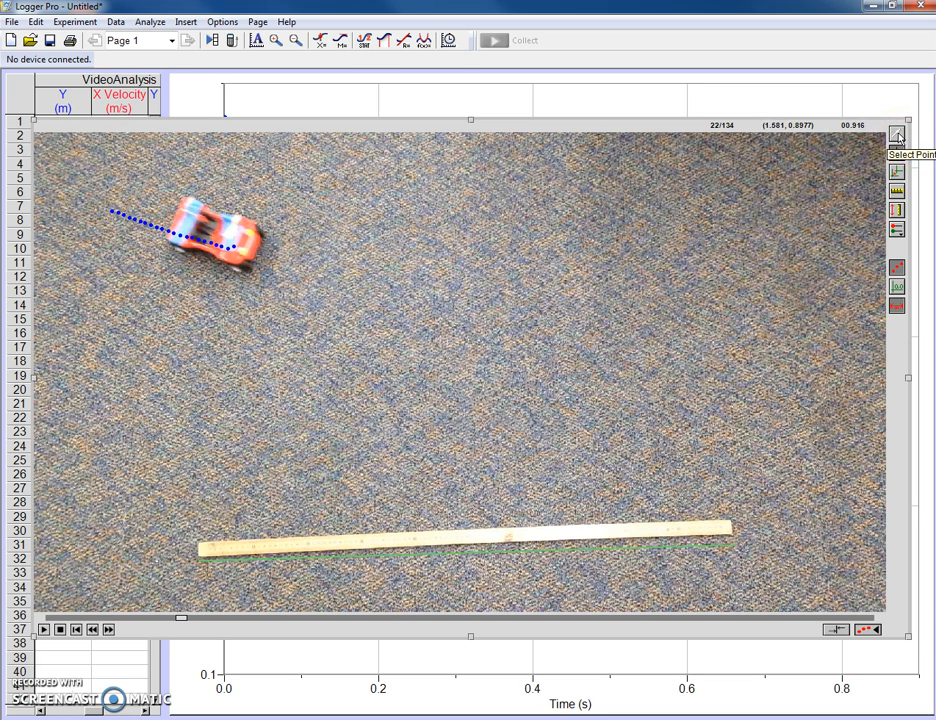
left_click(236, 251)
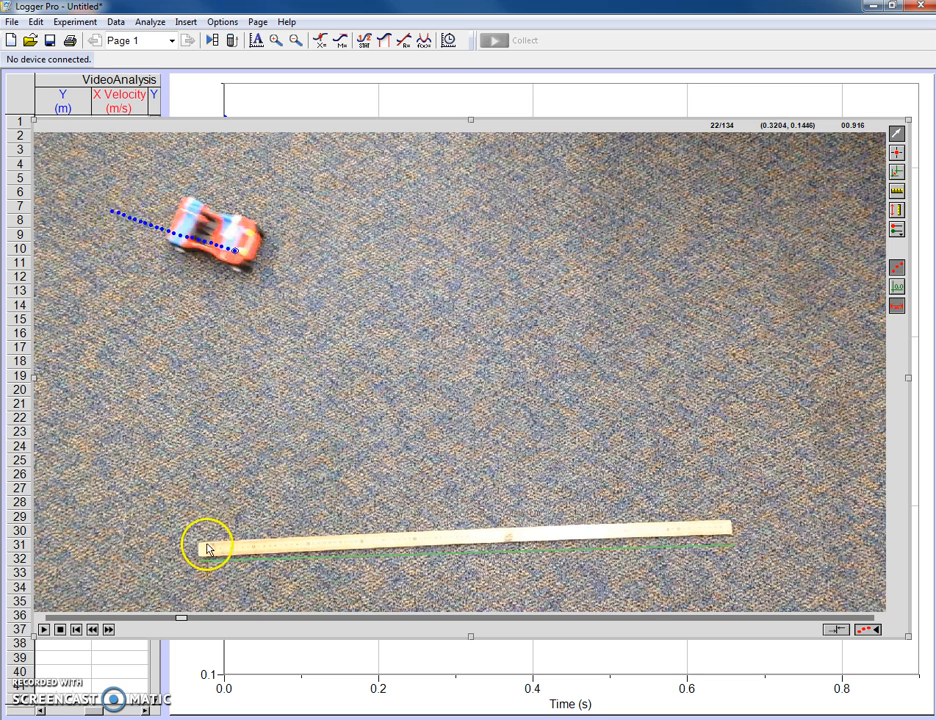
Step: Step the movie back one frame and forward again, and try adding a stray point on the empty carpet
left_click(92, 630)
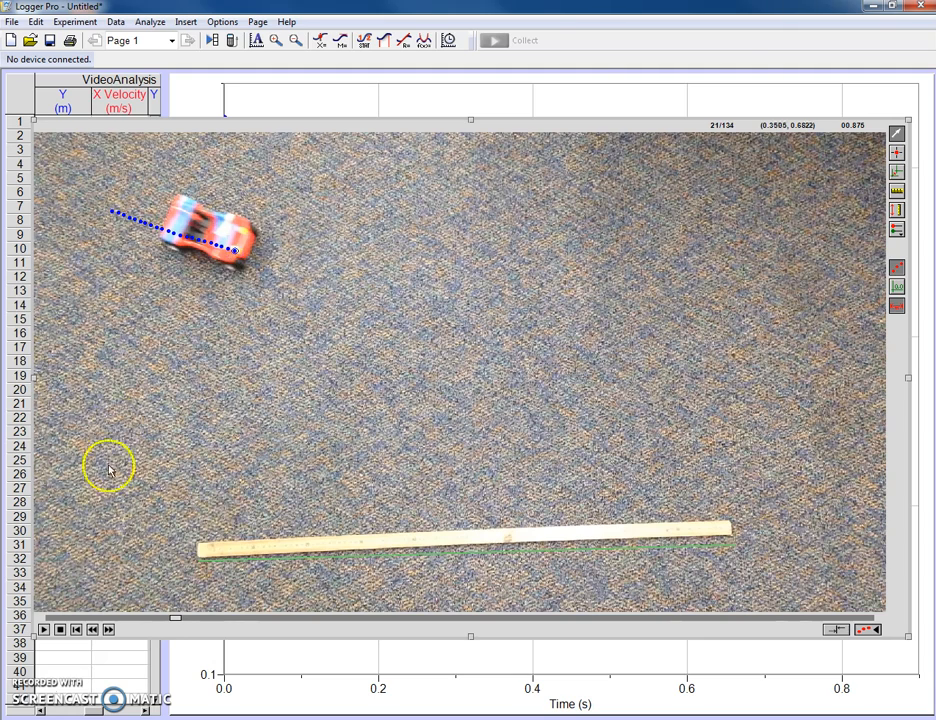
left_click(108, 629)
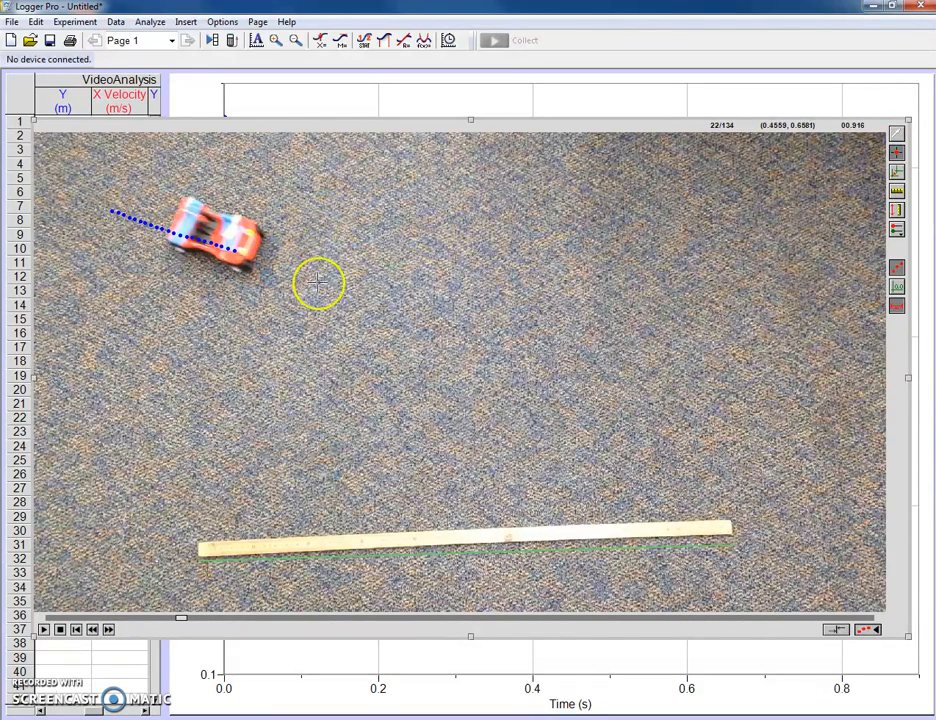
left_click(418, 386)
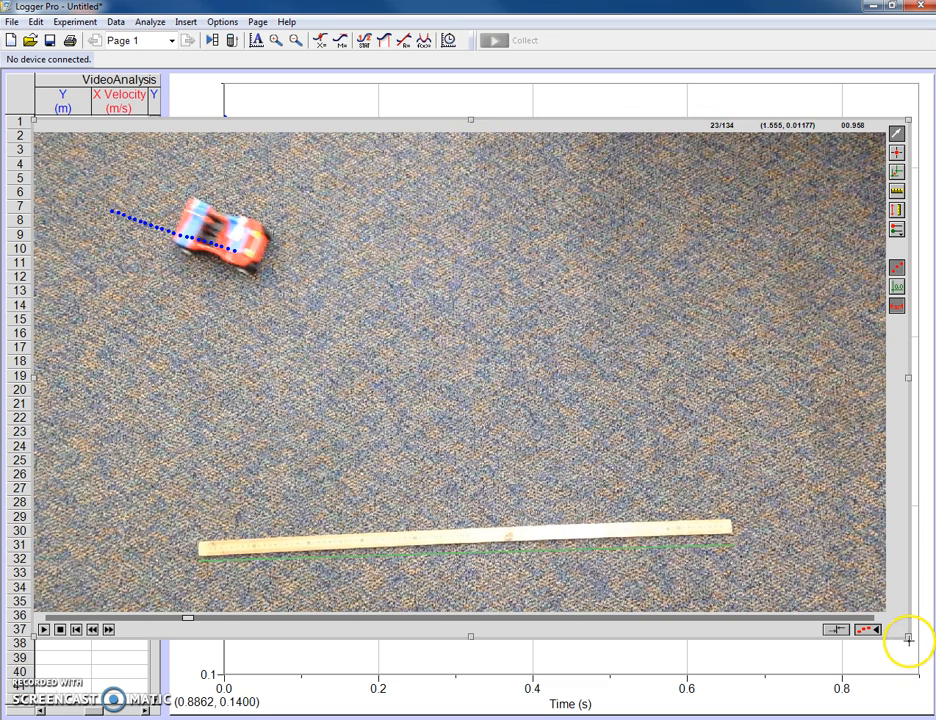
Step: Shrink the movie to about half its width and bring the position-time graph in front of it
left_click_drag(907, 637, 430, 412)
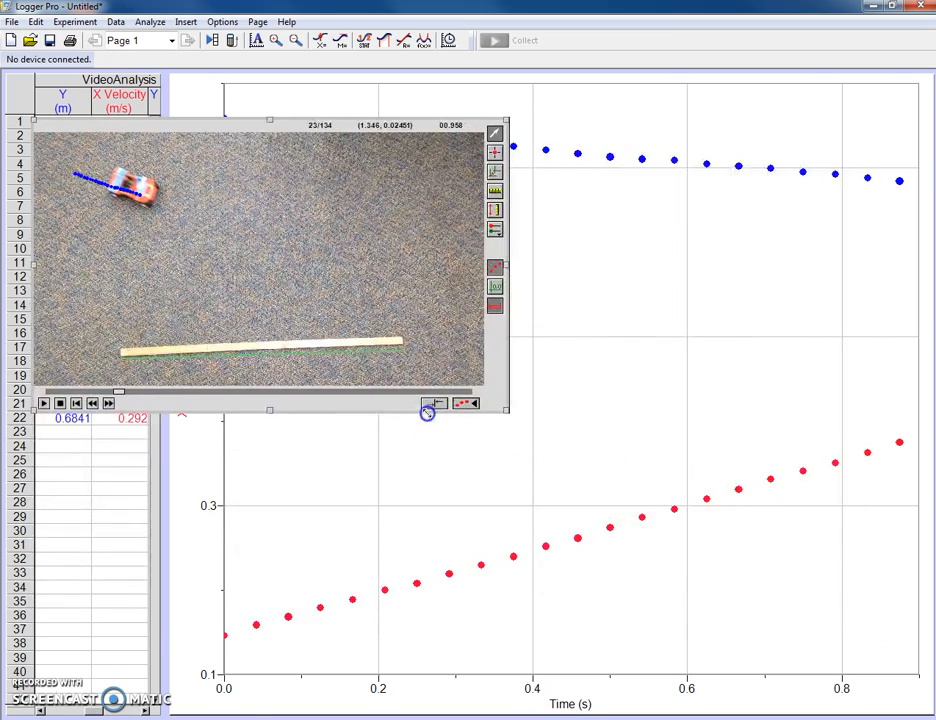
left_click(604, 88)
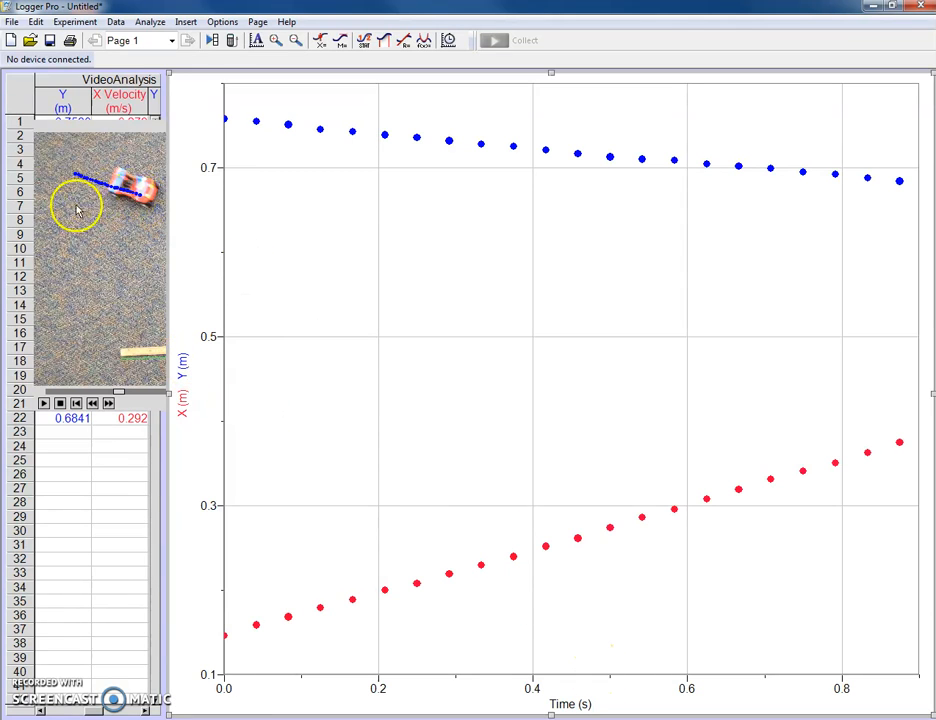
Step: Bring the movie to the front, show its coordinate axes with the Set Origin tool, and return to point selection
left_click(113, 128)
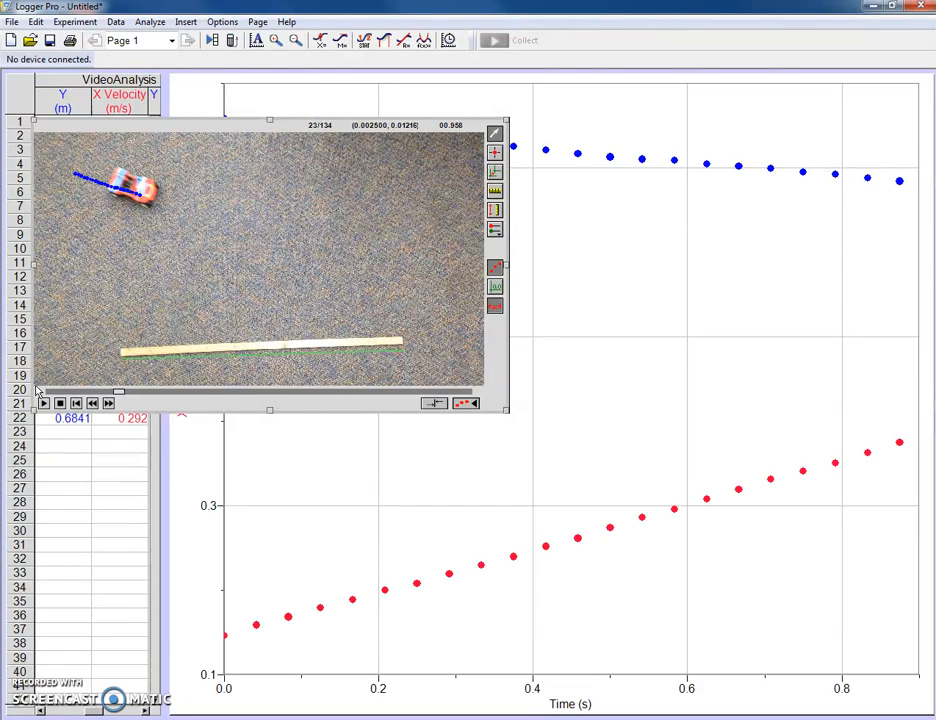
left_click(495, 180)
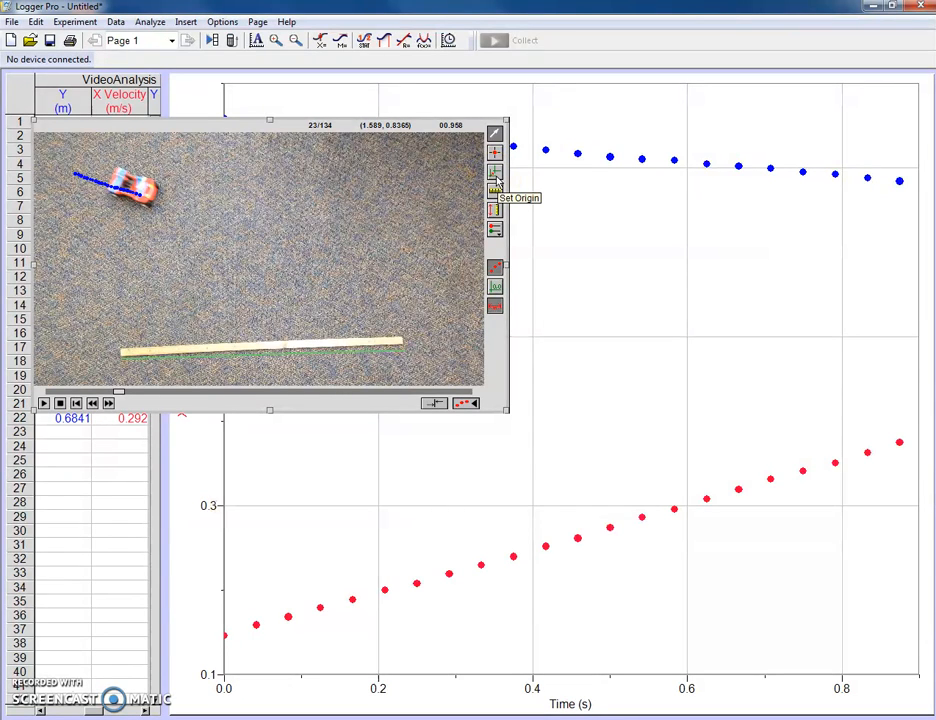
left_click(495, 176)
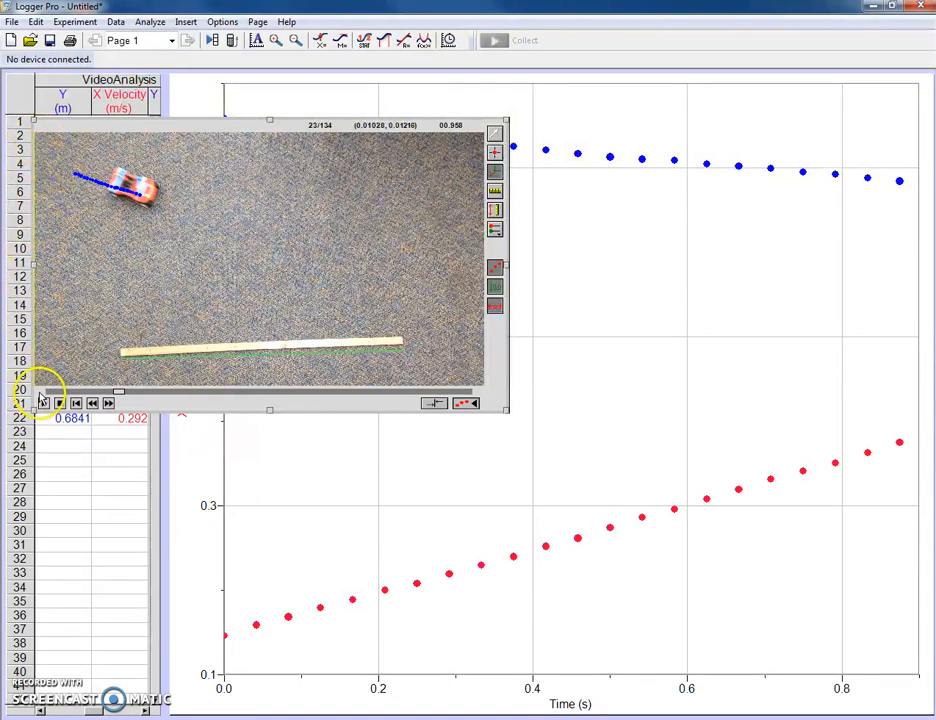
left_click(497, 134)
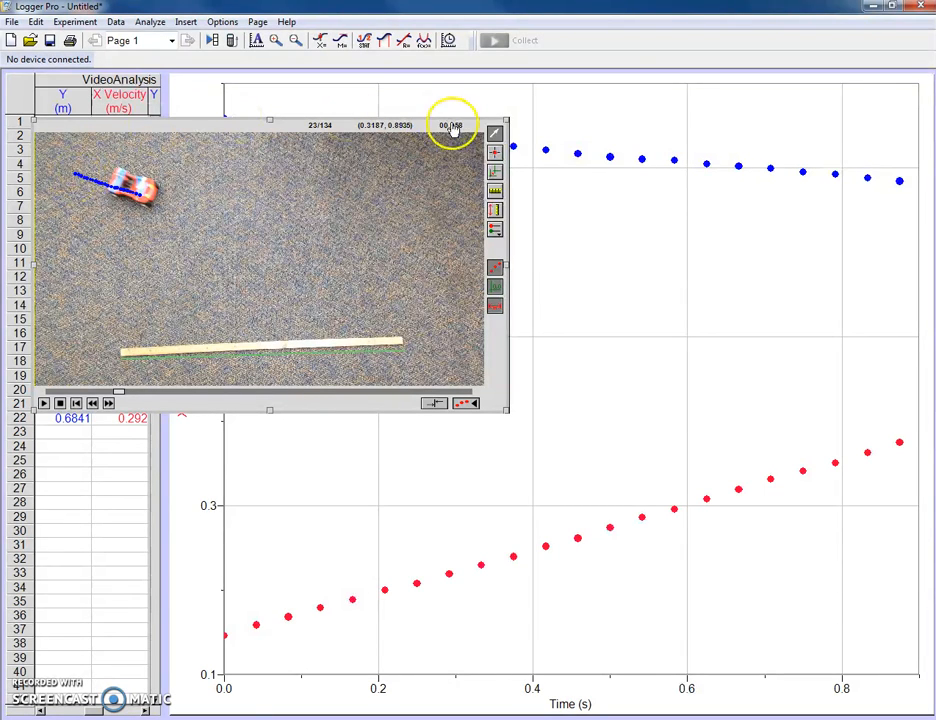
Step: Bring the graph to the front and plot only X against time, autoscaled from 0
left_click(567, 130)
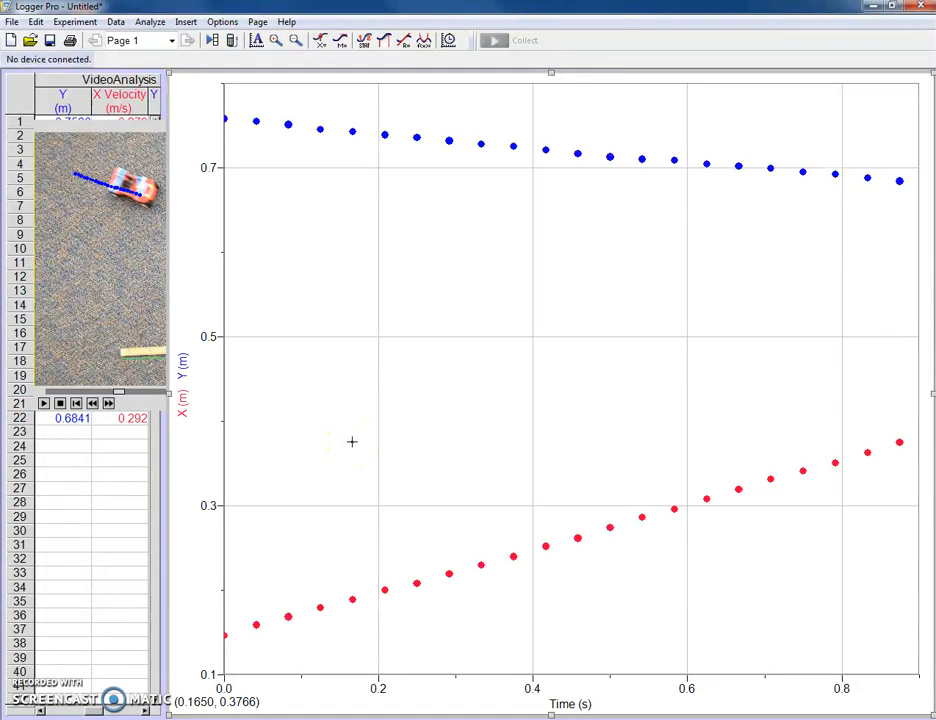
left_click(184, 396)
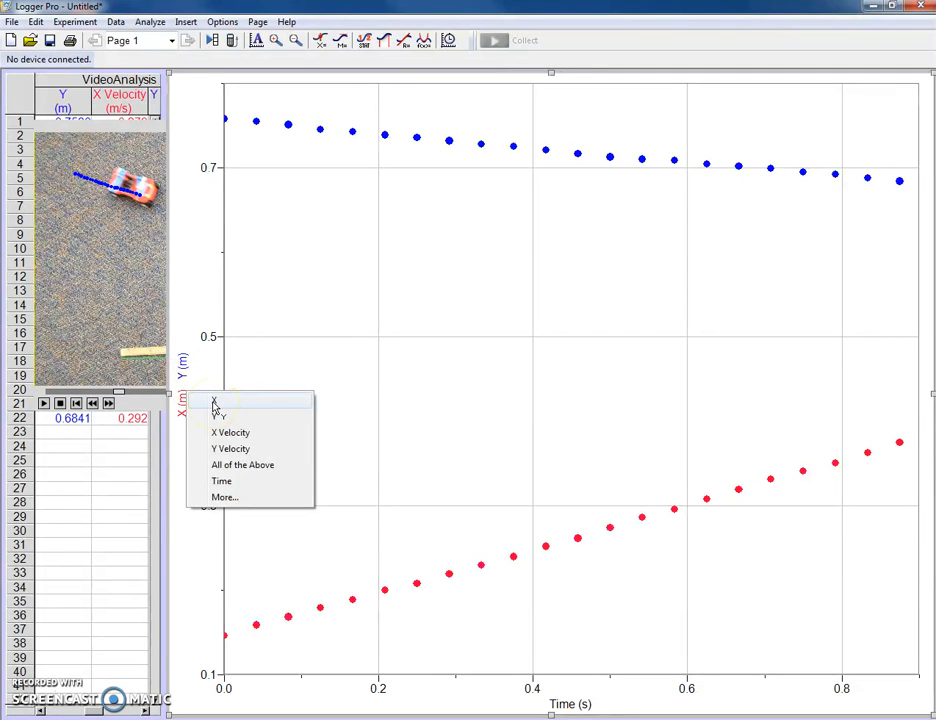
left_click(213, 405)
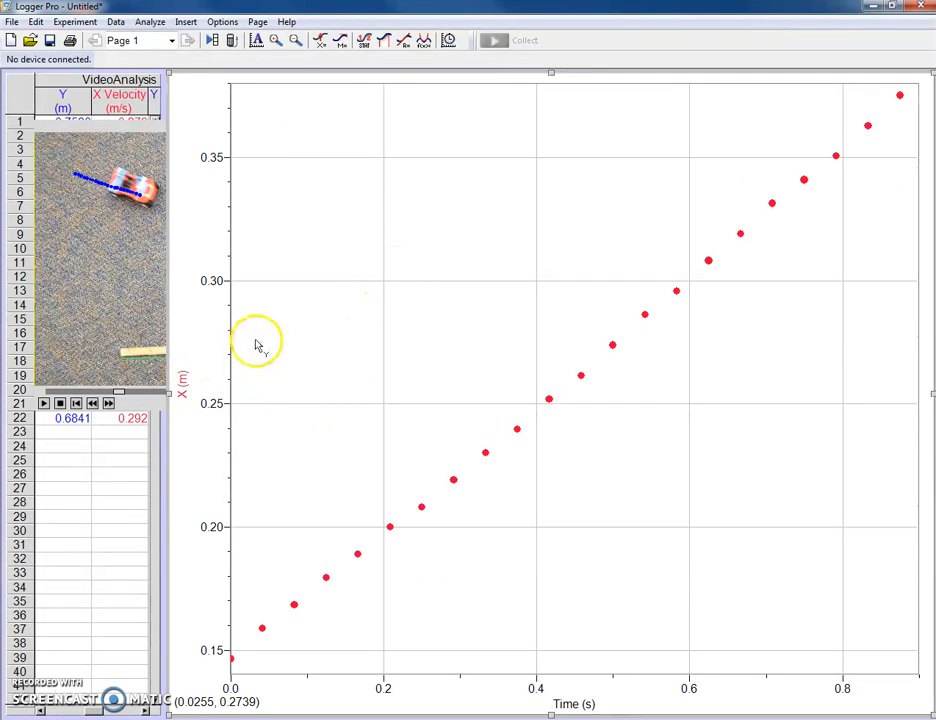
right_click(308, 316)
mouse_move(418, 386)
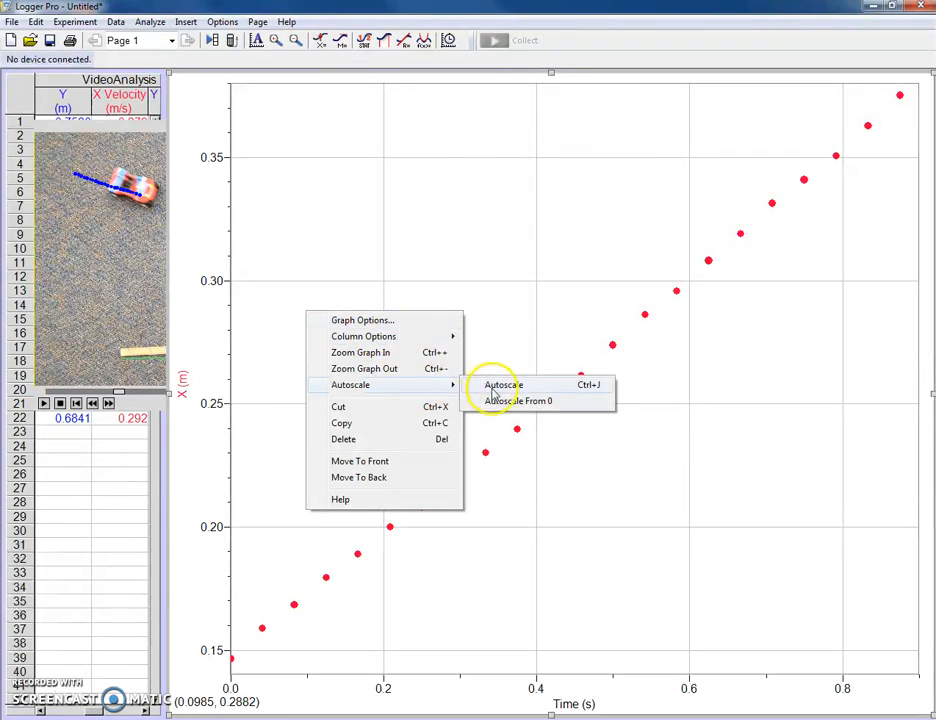
left_click(500, 401)
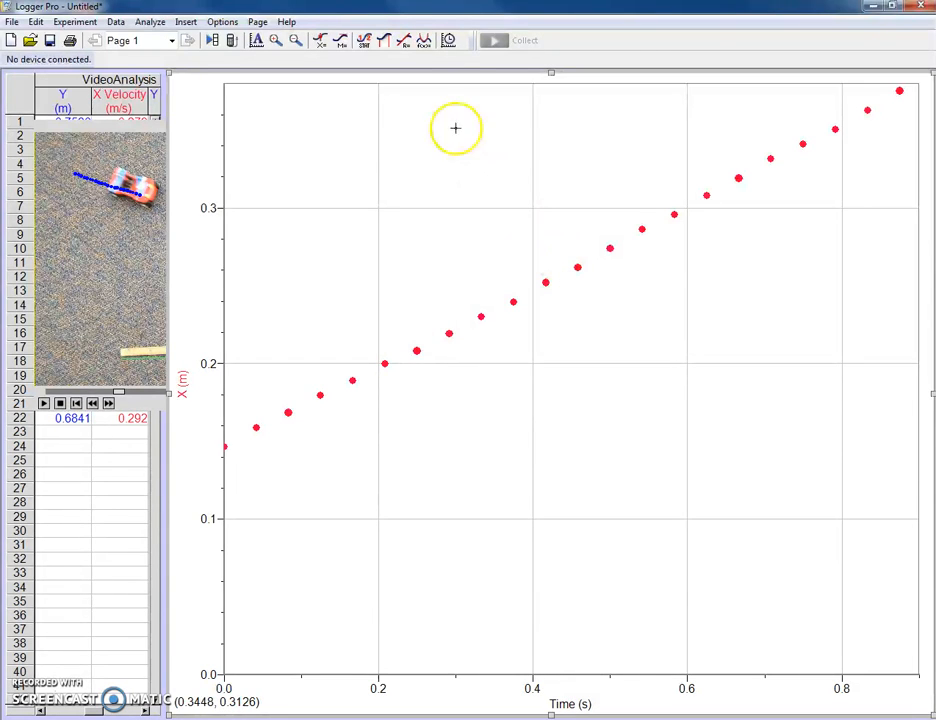
Step: Apply a linear fit to the X position data, viewed with the graph autoscaled from 0, and close the fit
left_click(405, 42)
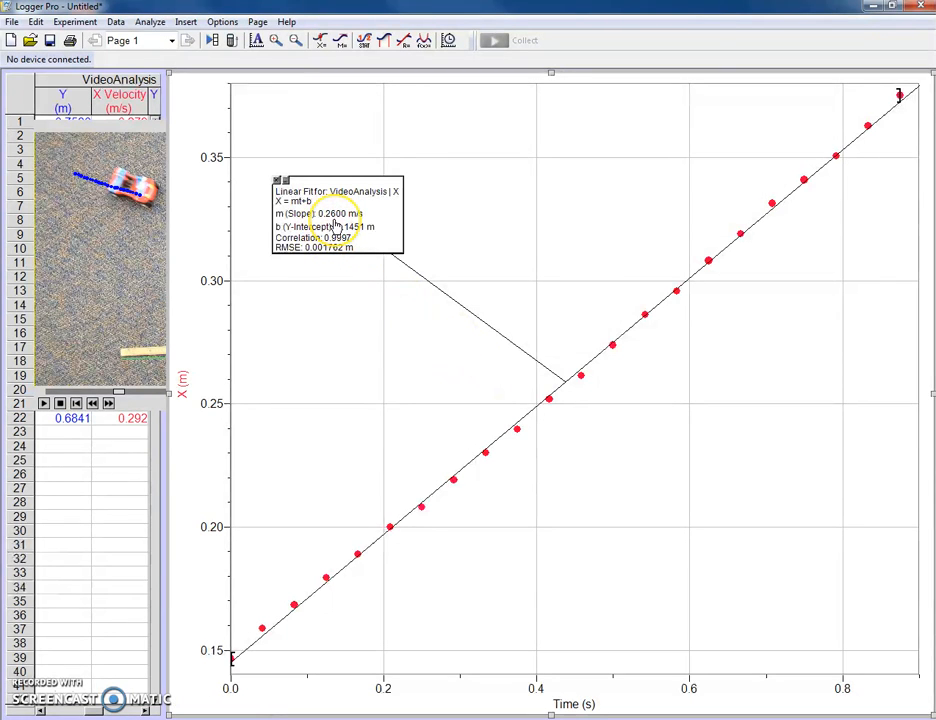
right_click(324, 379)
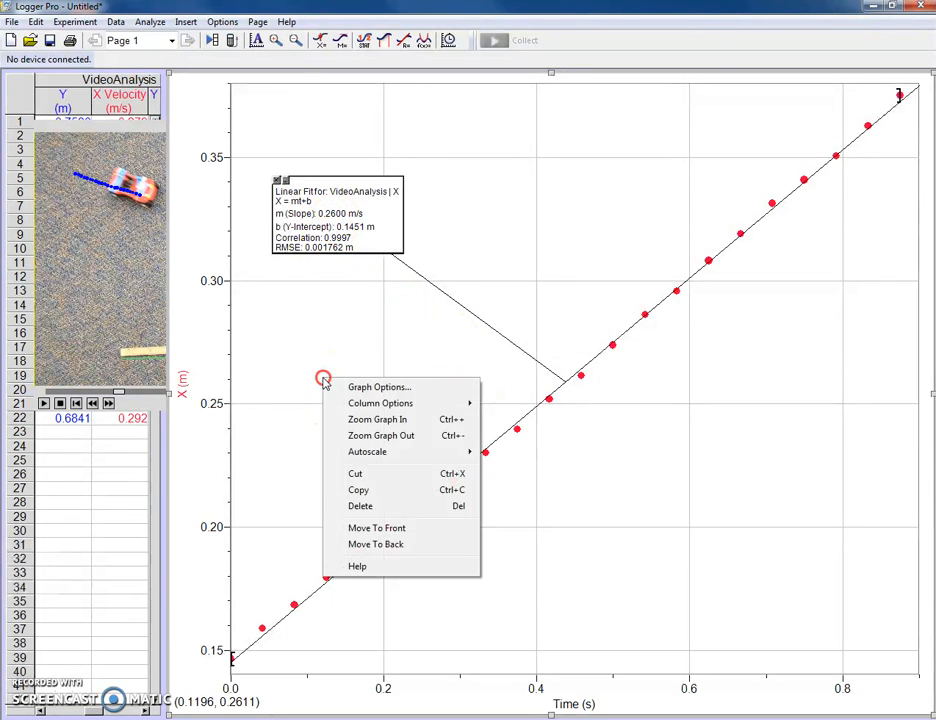
mouse_move(403, 457)
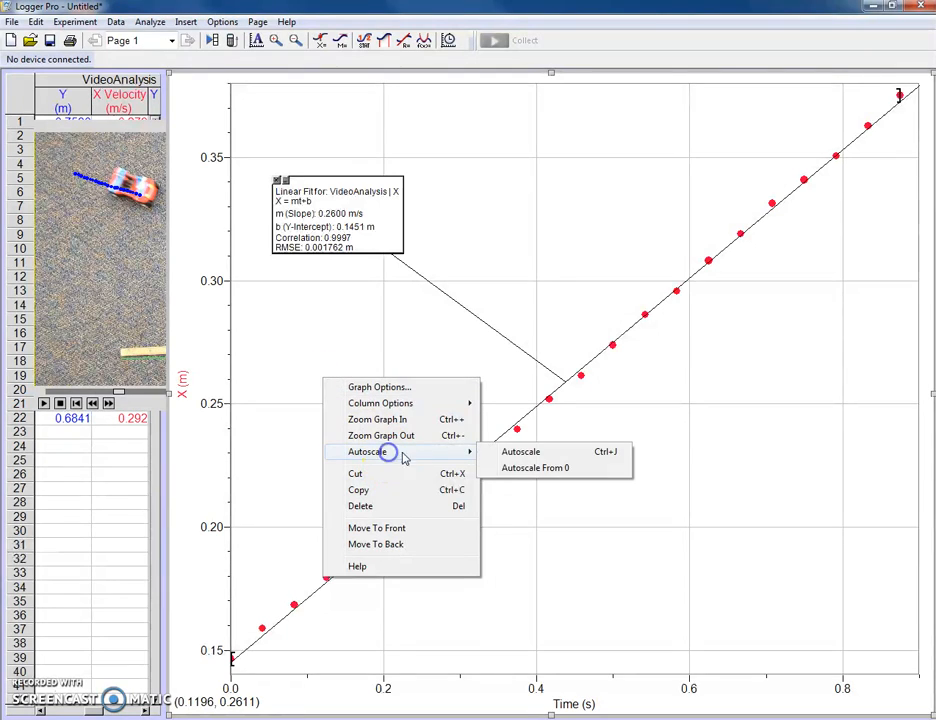
left_click(514, 469)
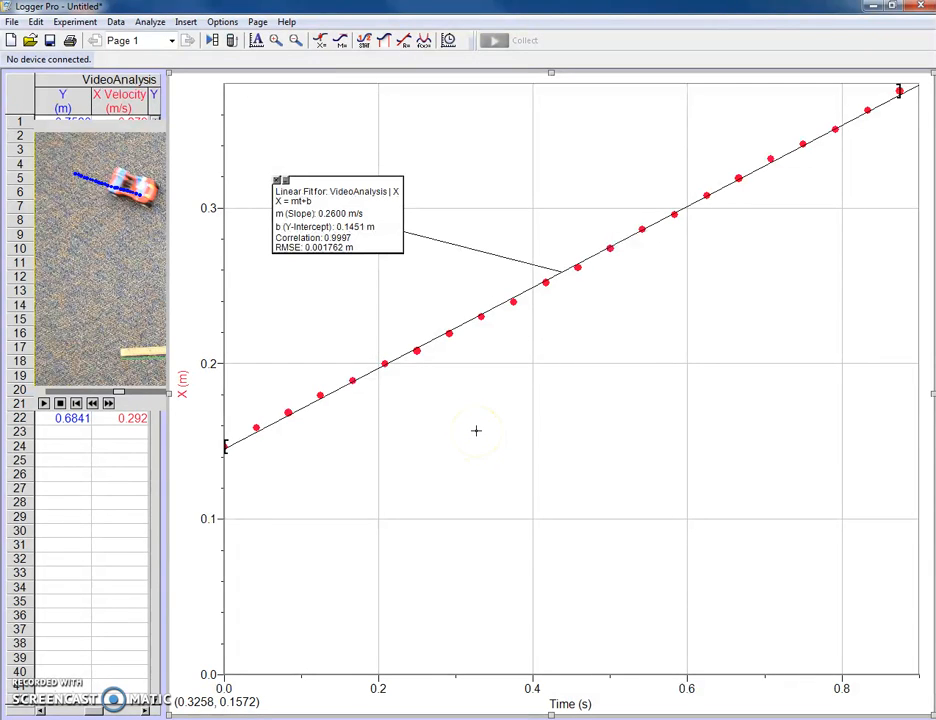
left_click(268, 181)
Step: Plot Y instead of X against time and autoscale the graph from 0
left_click(183, 380)
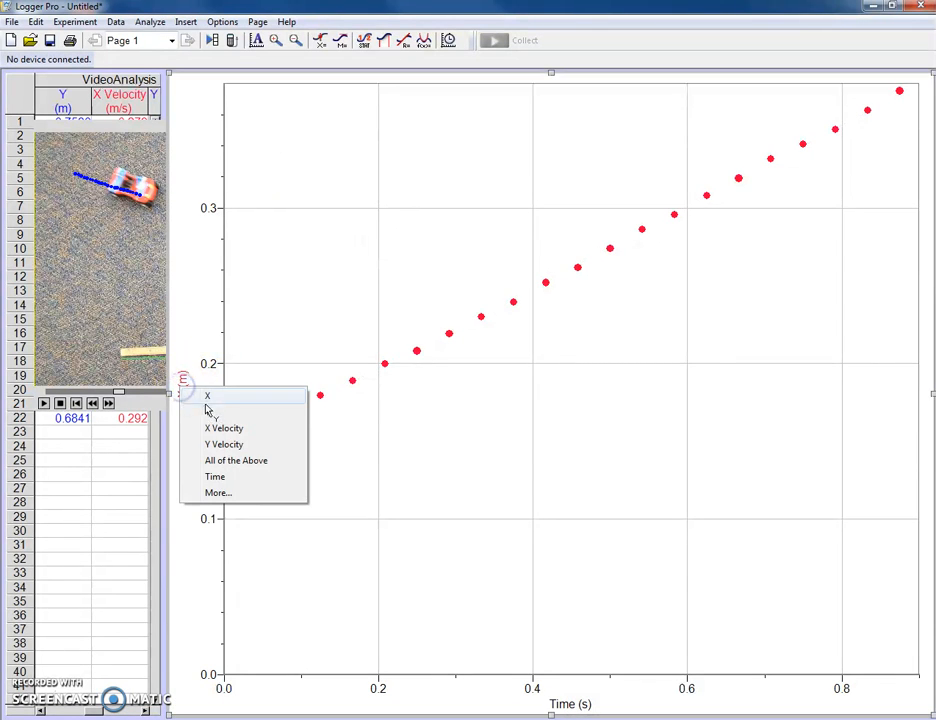
left_click(208, 412)
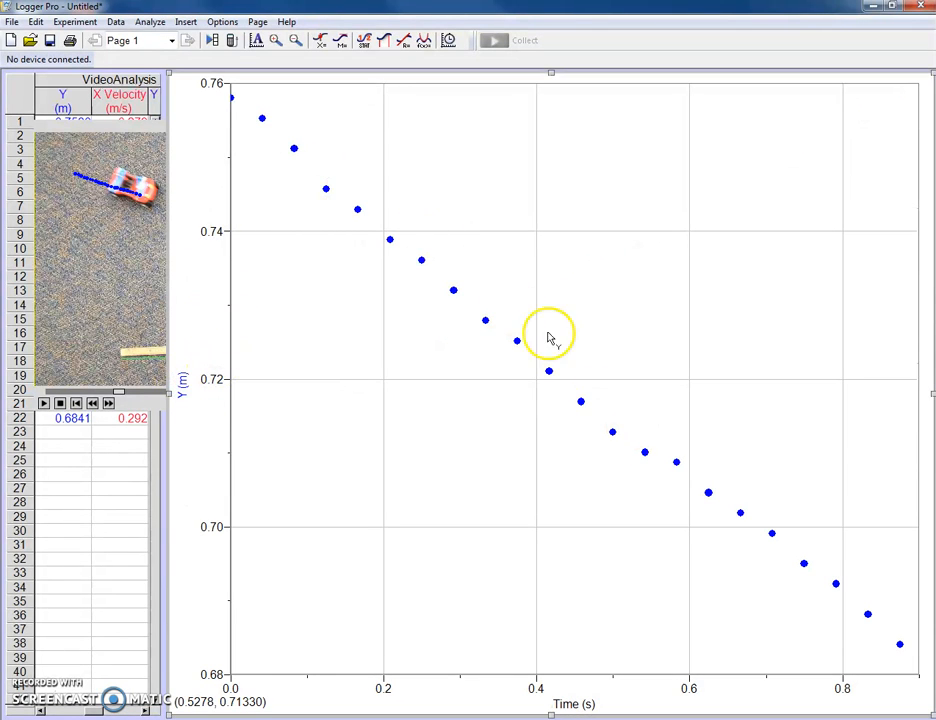
right_click(309, 172)
mouse_move(372, 246)
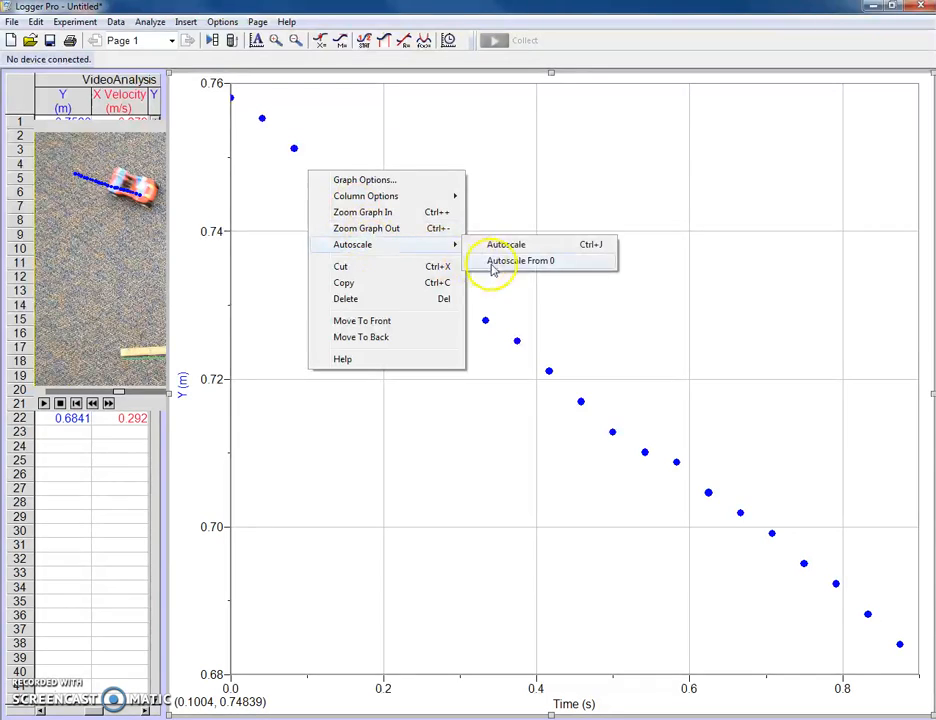
left_click(493, 262)
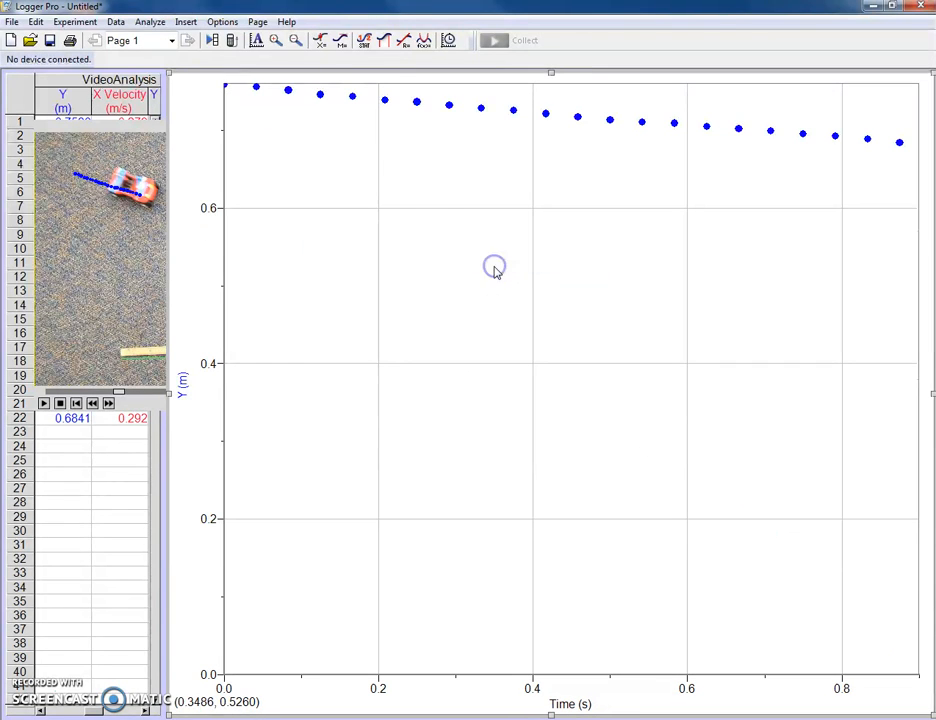
left_click(260, 85)
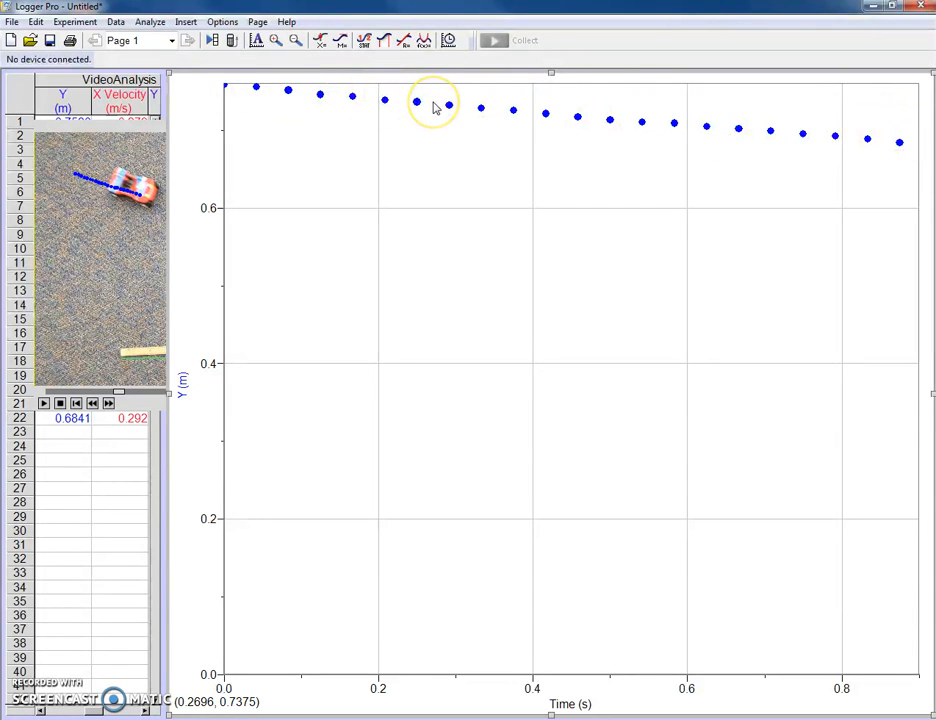
Step: Apply a linear fit to the Y position data, viewed with the graph autoscaled from 0, and close the fit
left_click(403, 41)
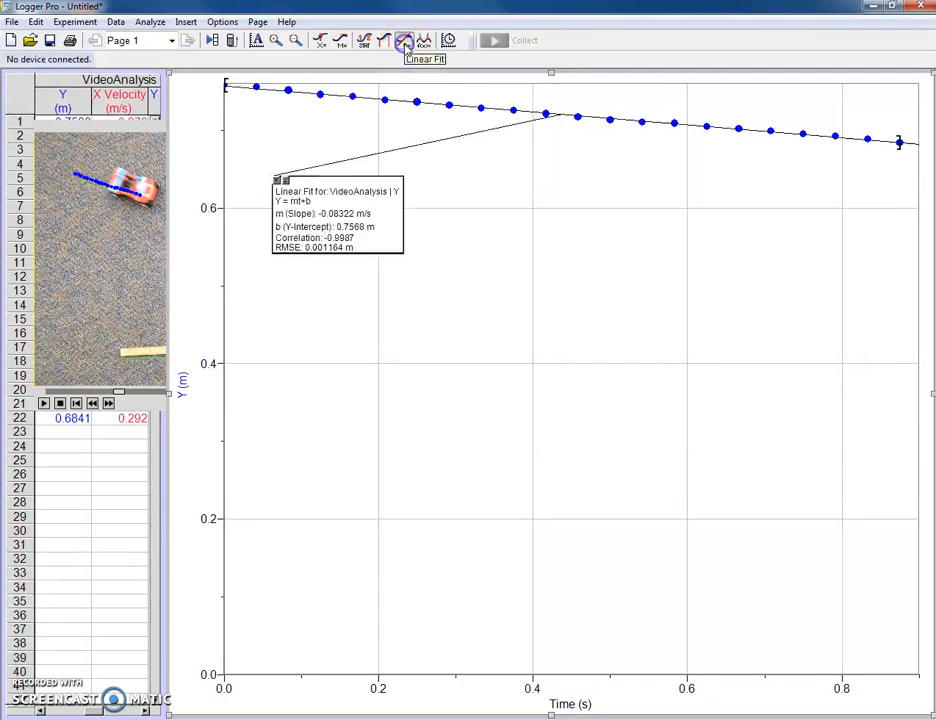
right_click(328, 130)
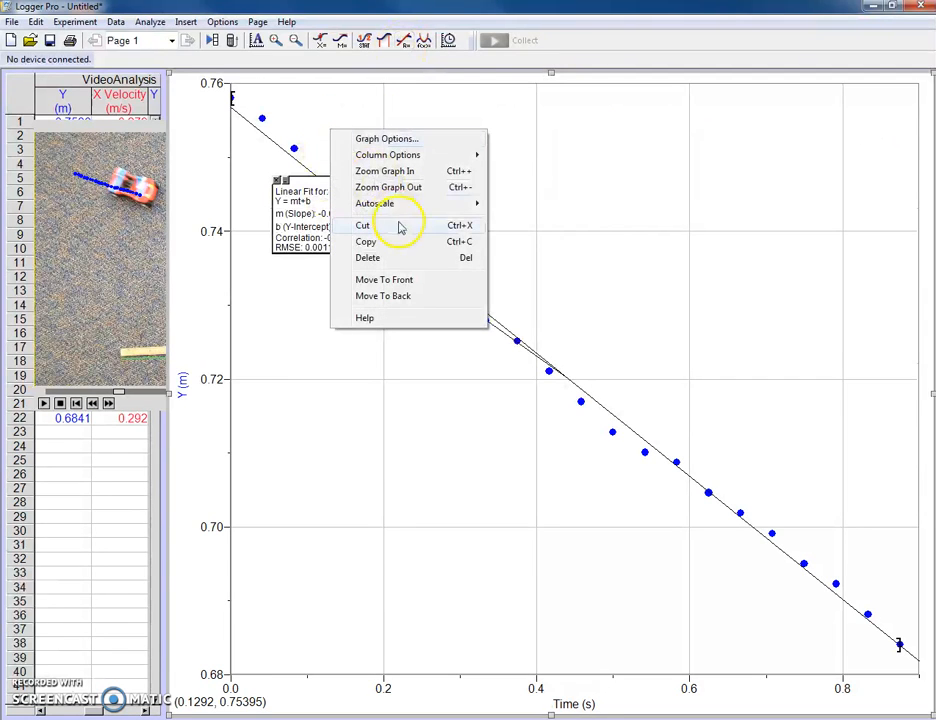
mouse_move(457, 203)
left_click(502, 219)
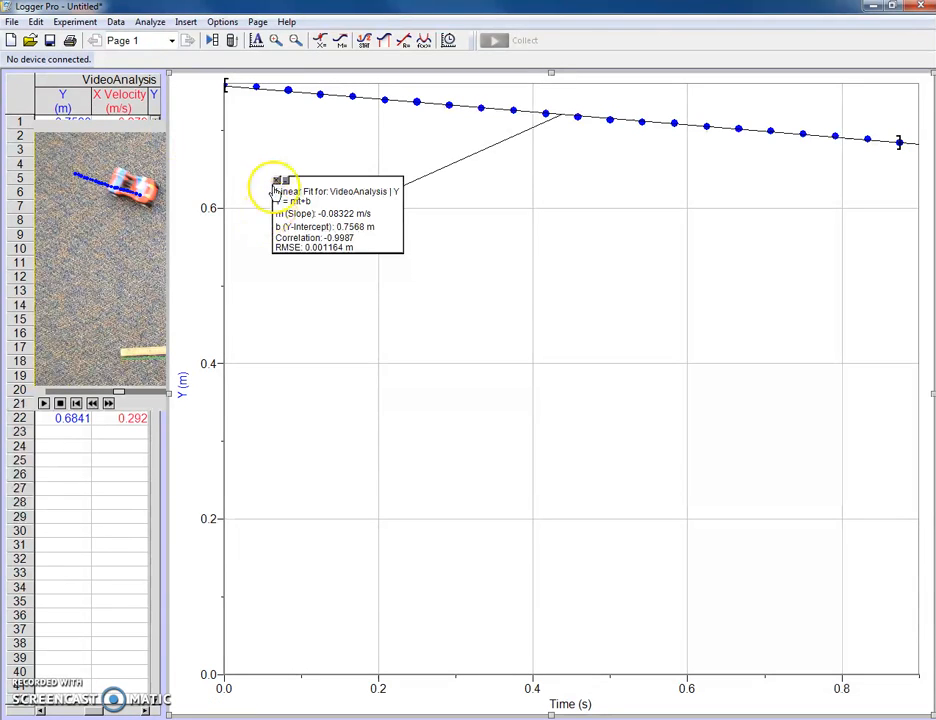
left_click(277, 182)
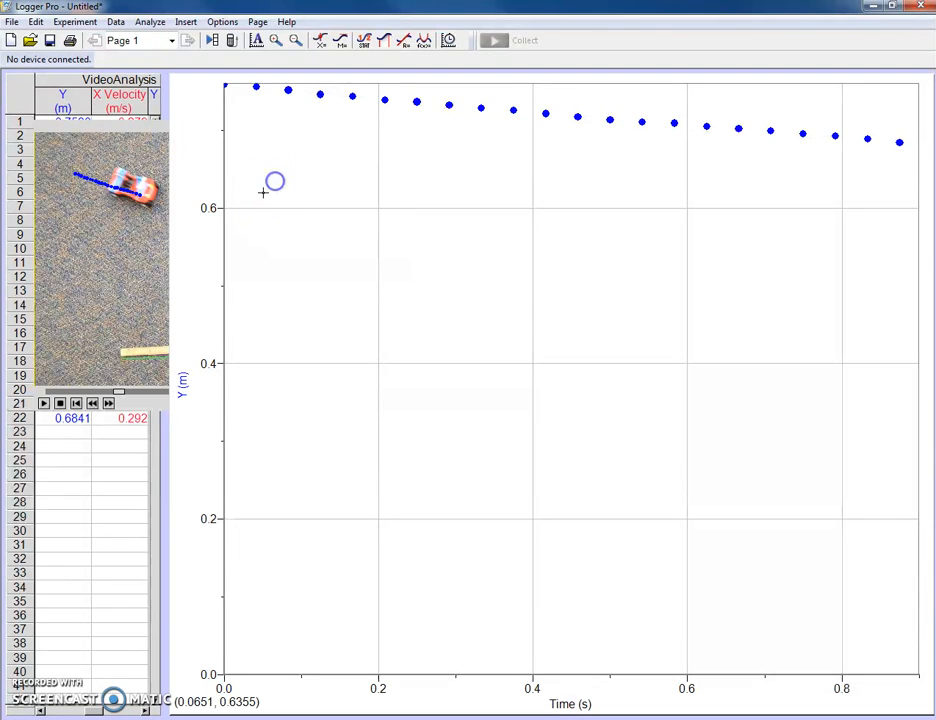
Step: Change the vertical axis to X Velocity and autoscale the graph from 0
left_click(186, 388)
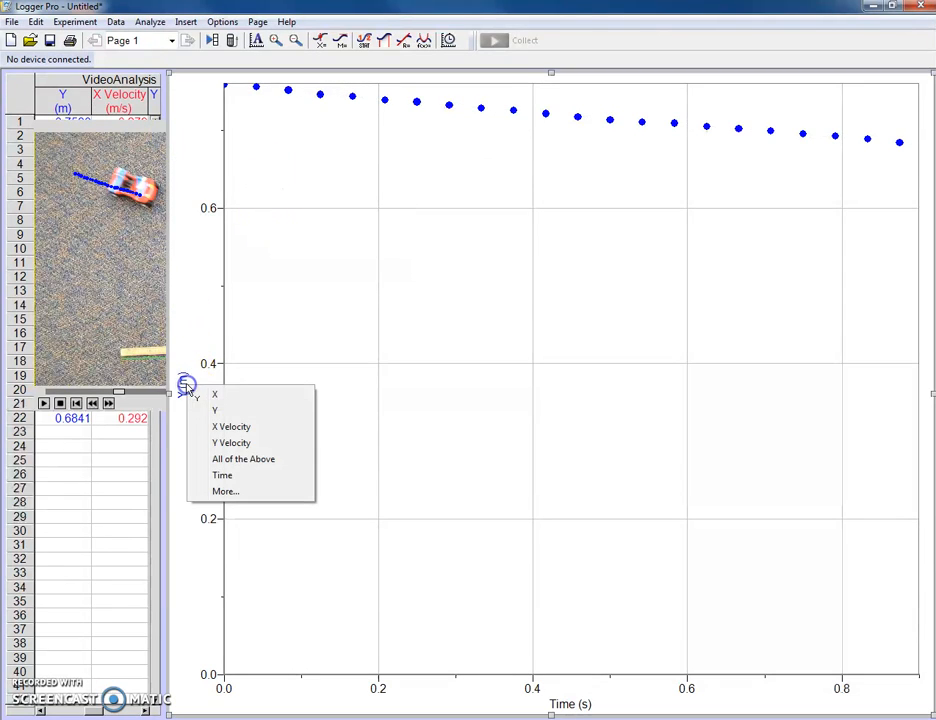
left_click(232, 428)
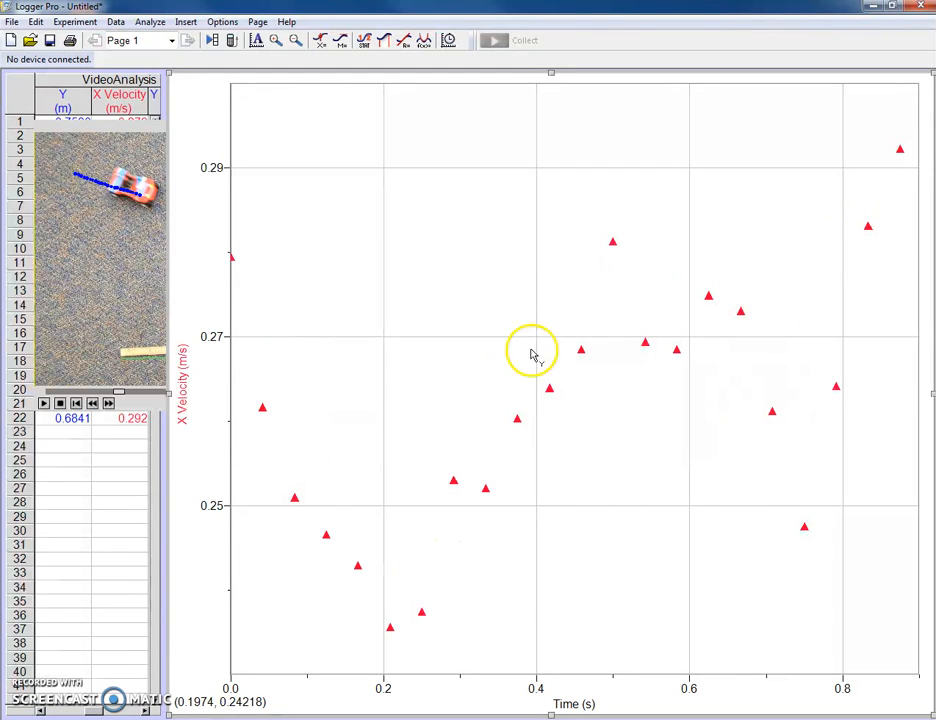
right_click(382, 328)
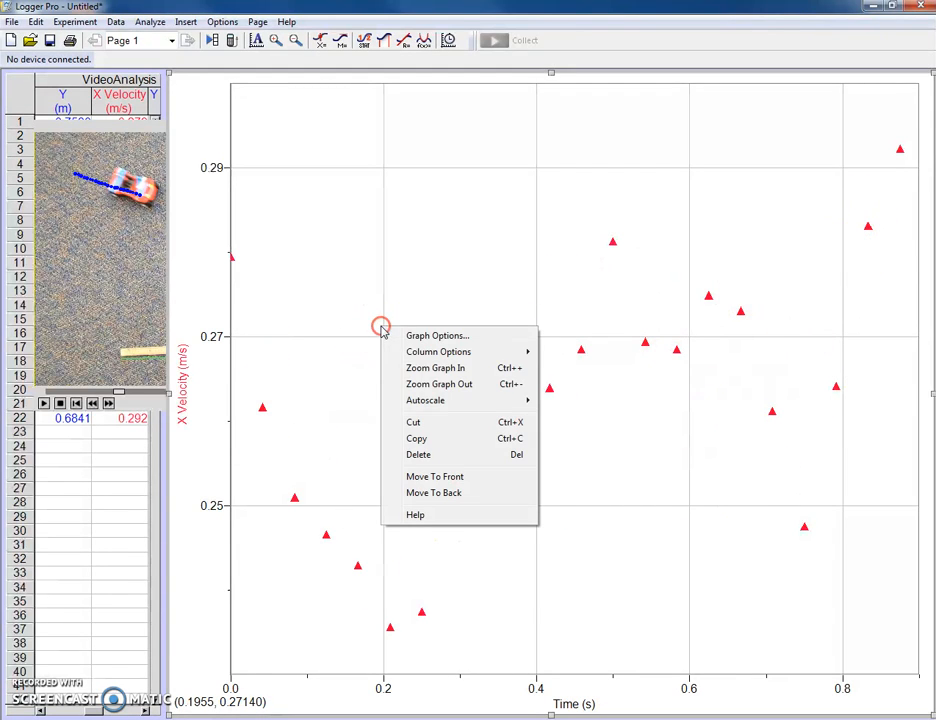
mouse_move(493, 401)
left_click(556, 418)
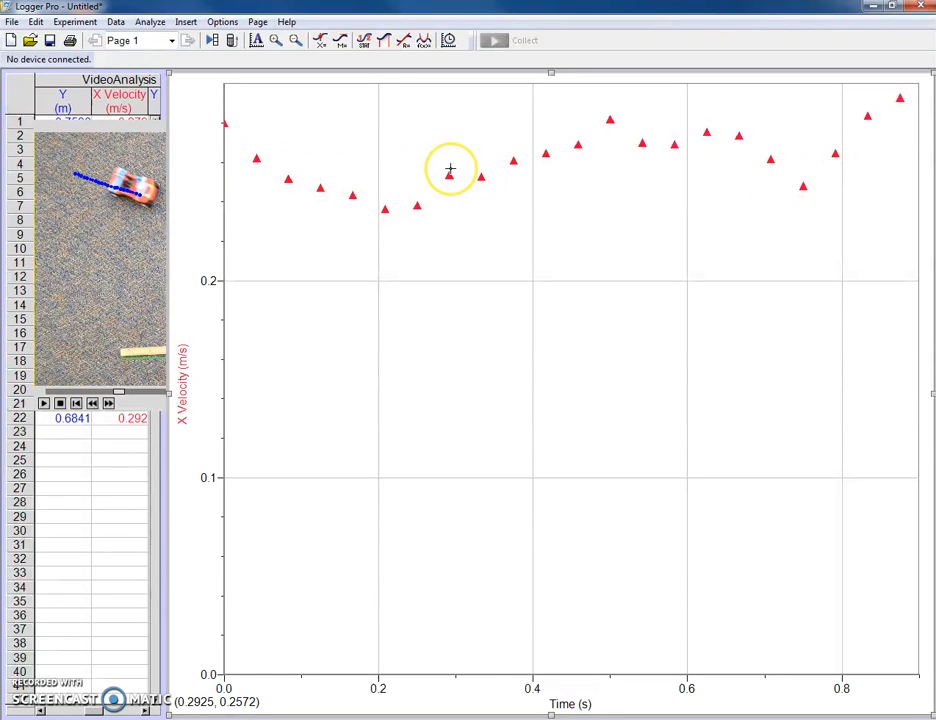
Step: Fit a line to the X Velocity data on axes autoscaled from 0, move its results box below the points, and close the fit
left_click(407, 42)
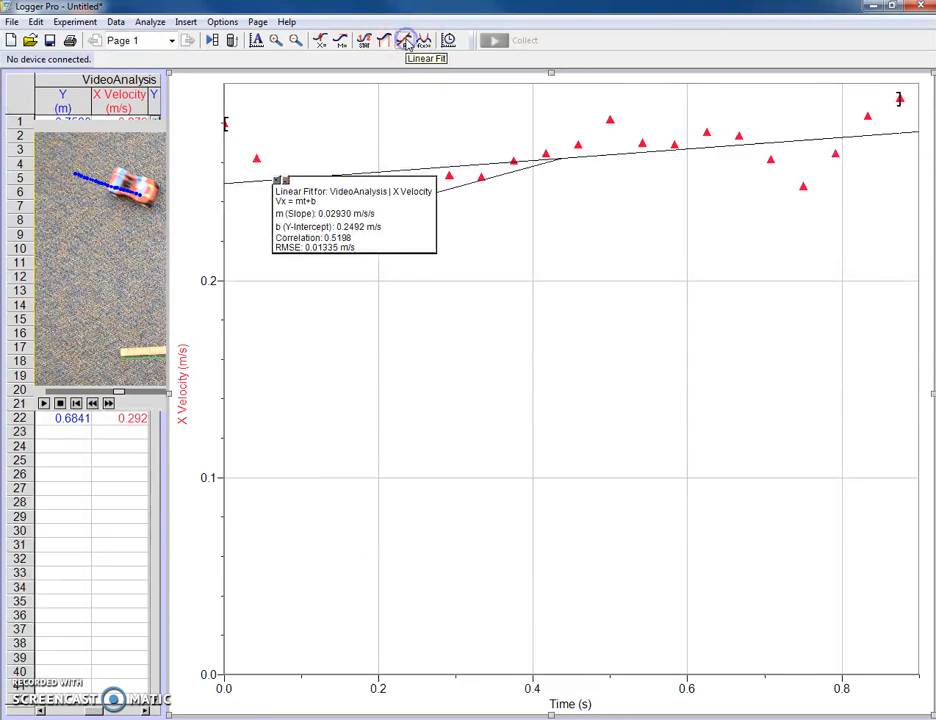
right_click(371, 158)
mouse_move(466, 231)
left_click(555, 248)
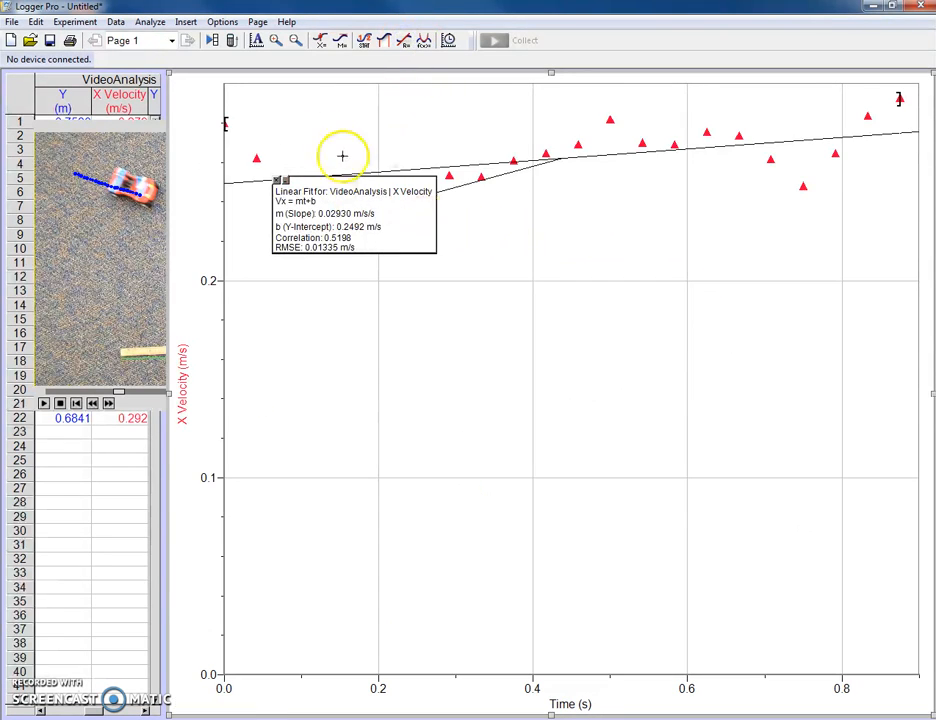
left_click_drag(340, 212, 372, 278)
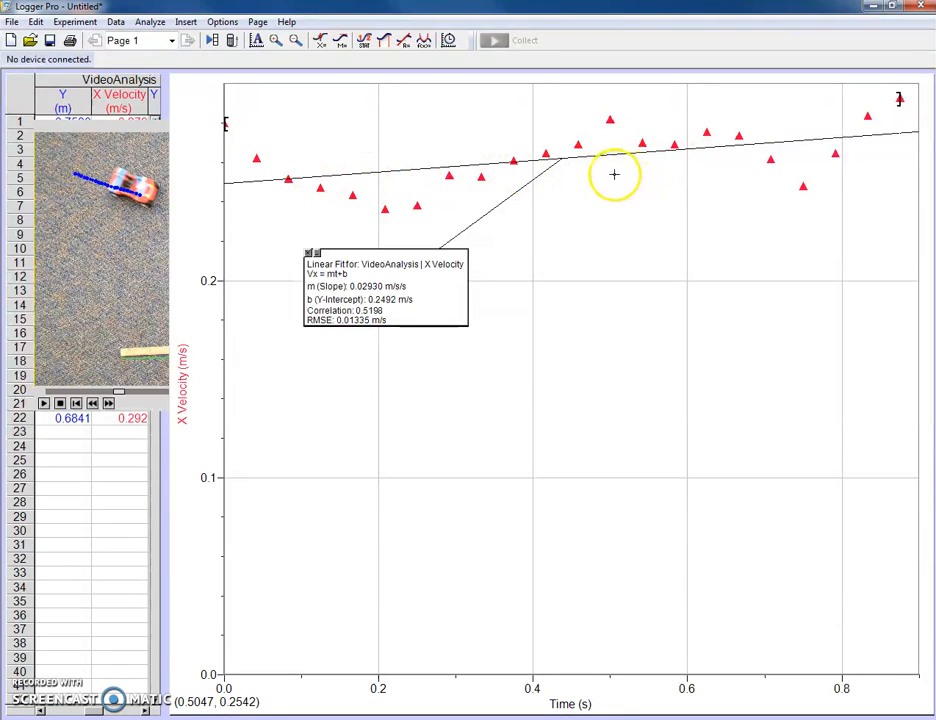
left_click(311, 252)
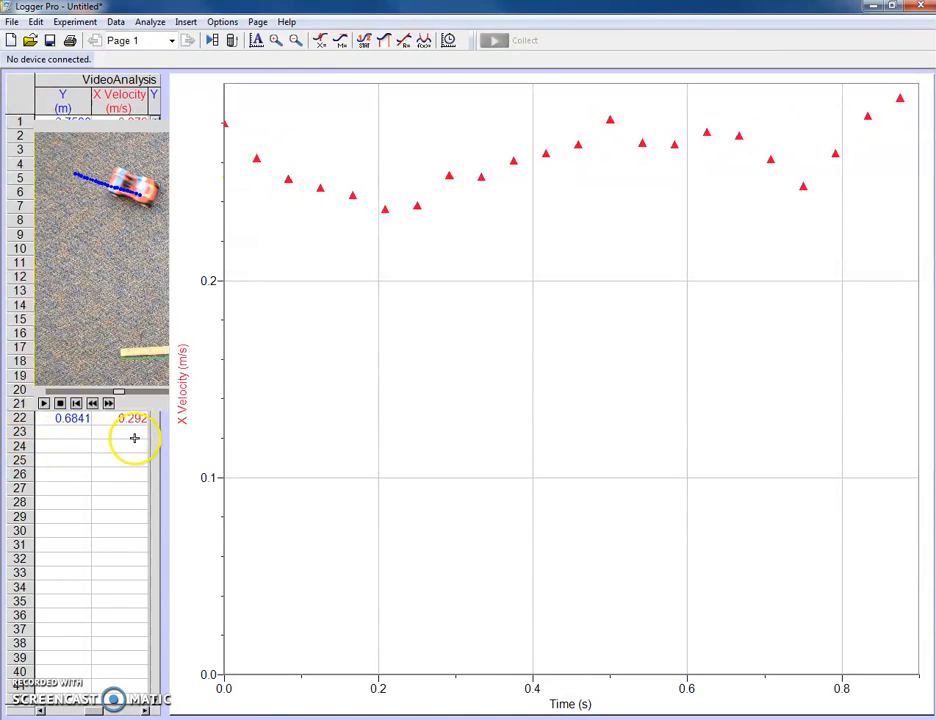
Step: Change the vertical axis to Y Velocity and autoscale the graph from 0
left_click(181, 386)
left_click(210, 442)
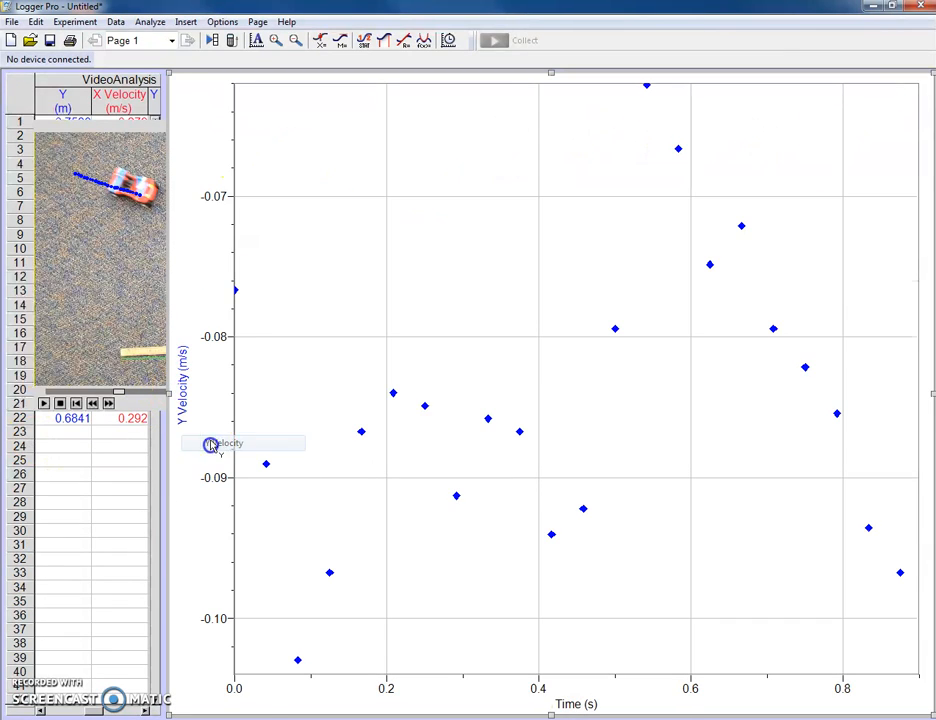
right_click(289, 281)
mouse_move(352, 355)
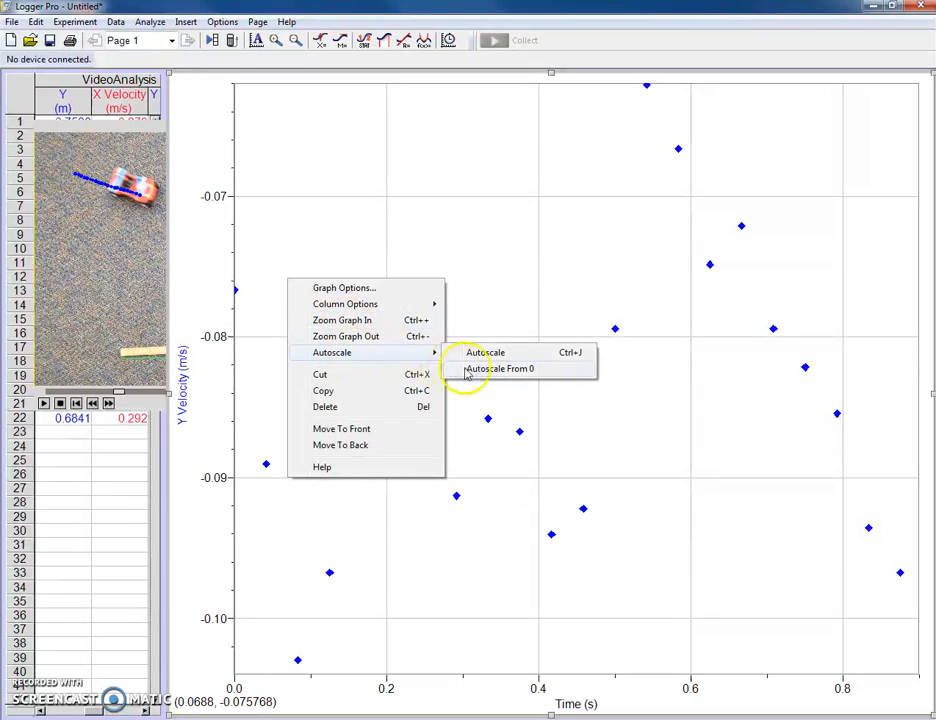
left_click(468, 369)
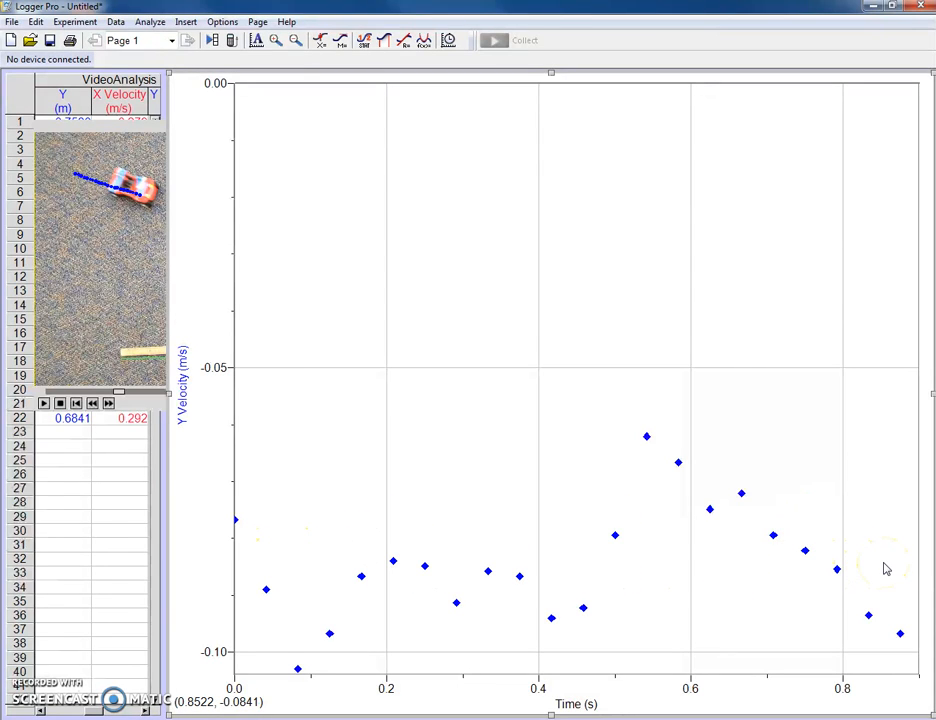
Step: Bring the movie to the front, enlarged, and delete intermediate tracked points to leave five spaced-out ones along the buggy's trail, including the first and last
left_click(121, 133)
left_click_drag(508, 409, 727, 597)
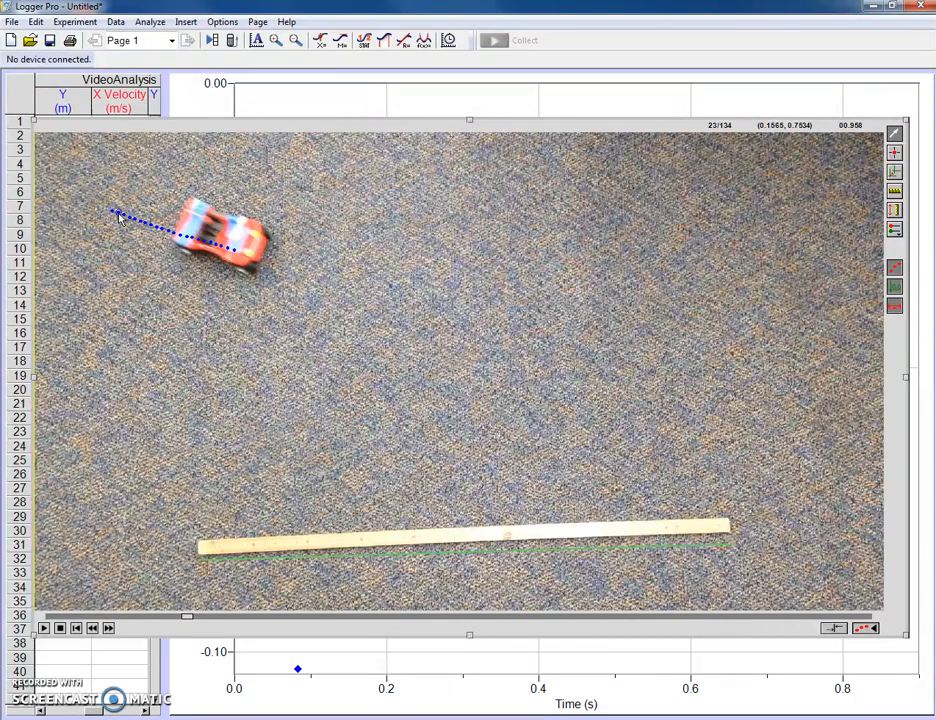
left_click(121, 217)
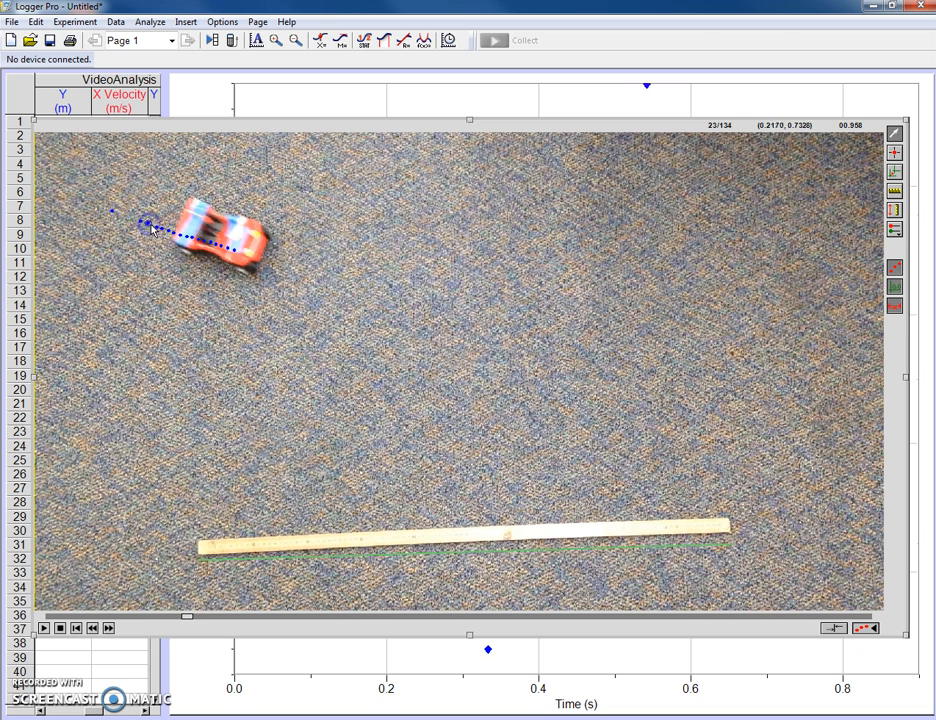
key("Delete")
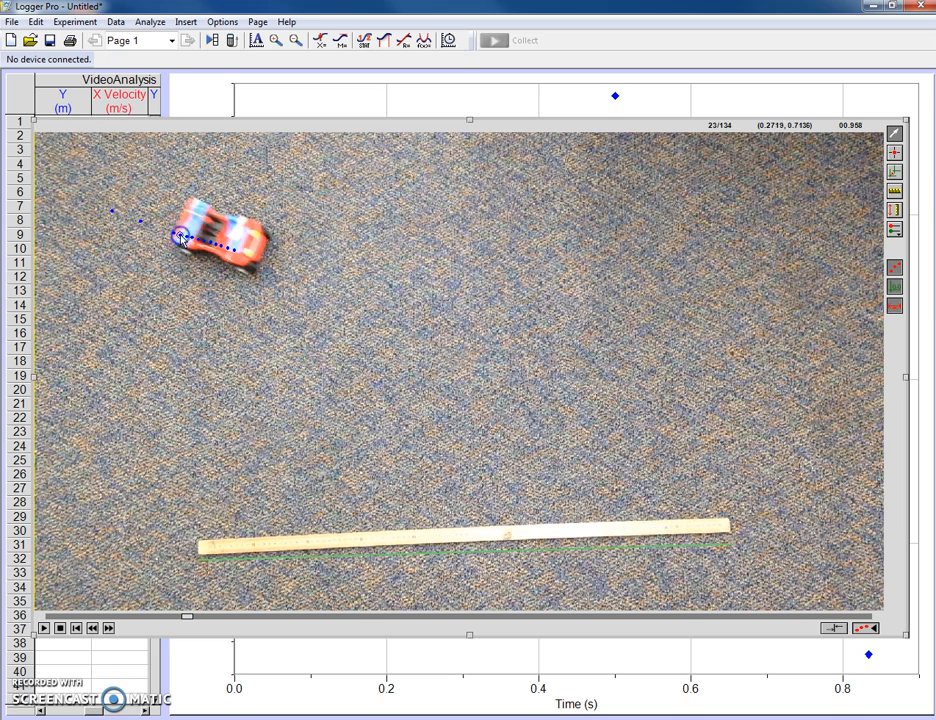
left_click(198, 245)
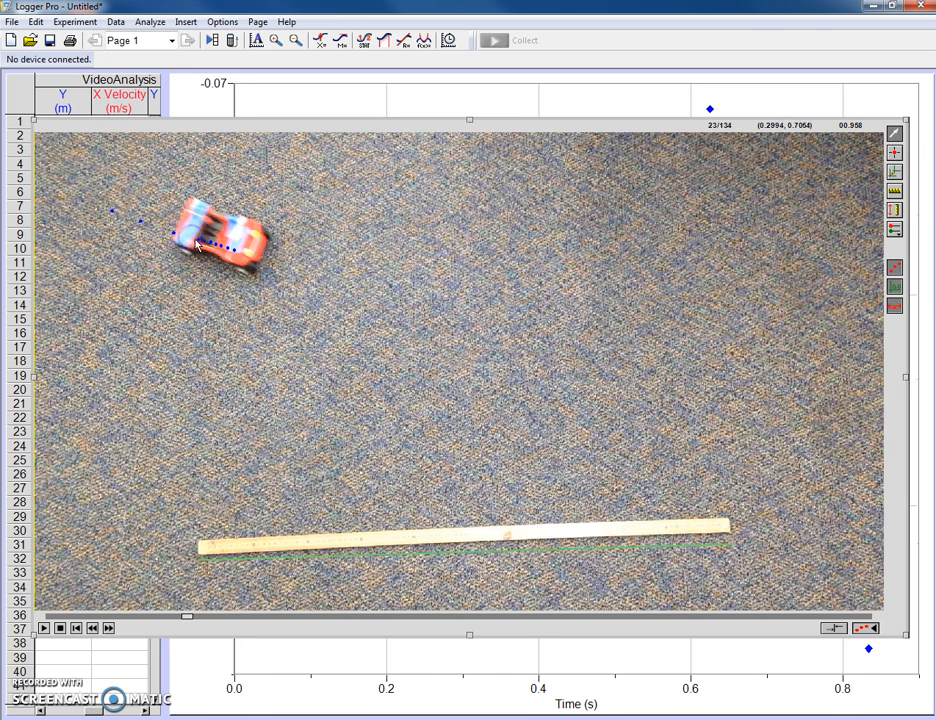
left_click(216, 248)
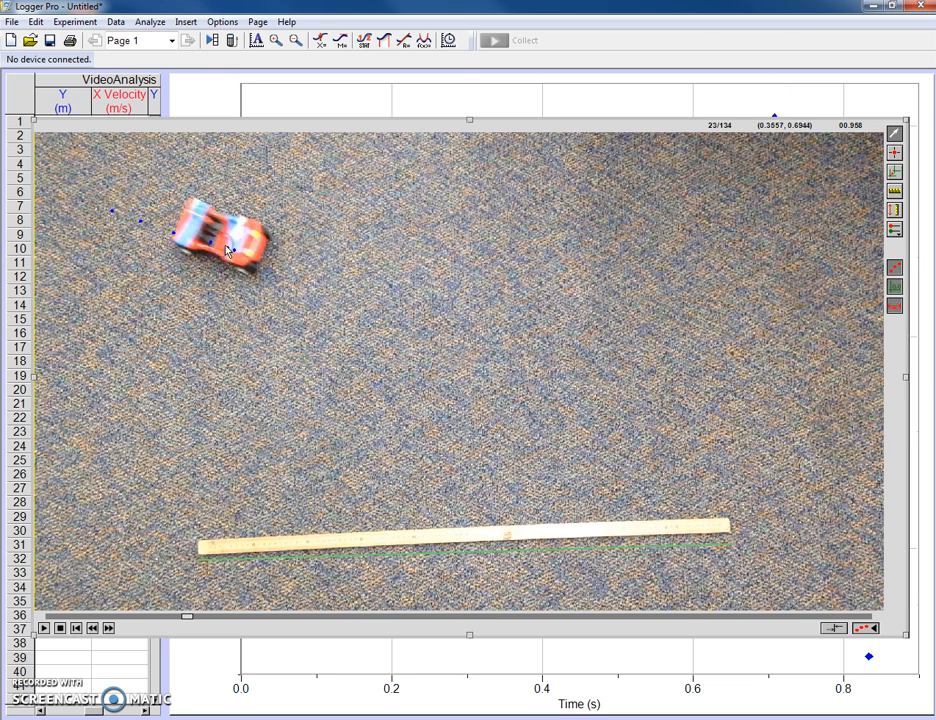
left_click(234, 254)
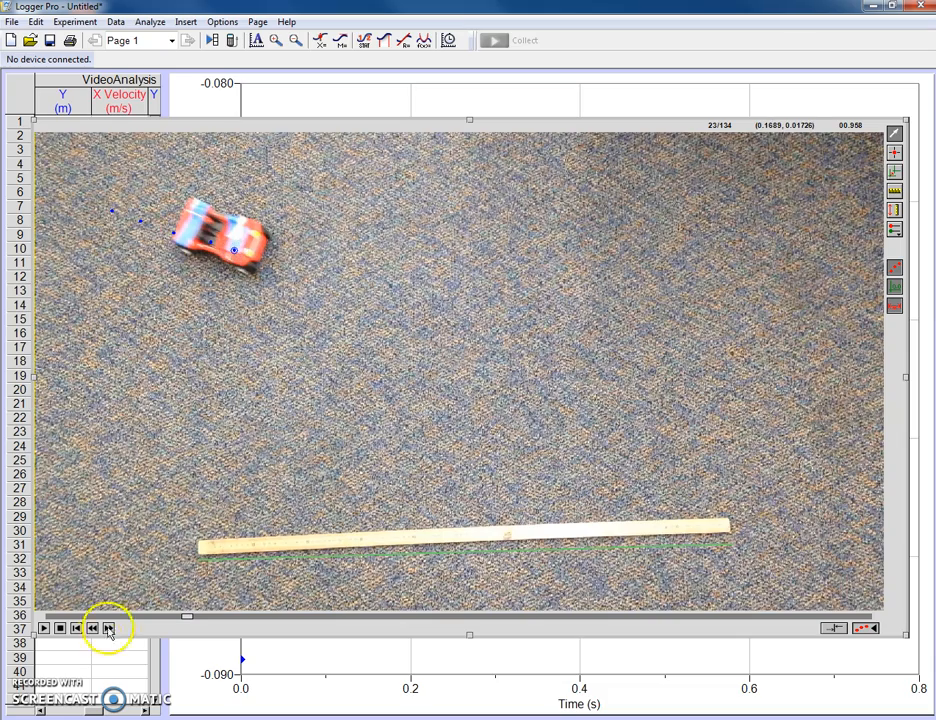
Step: Mark the front of the buggy with new tracking points at movie frames 22 and 28
left_click(93, 628)
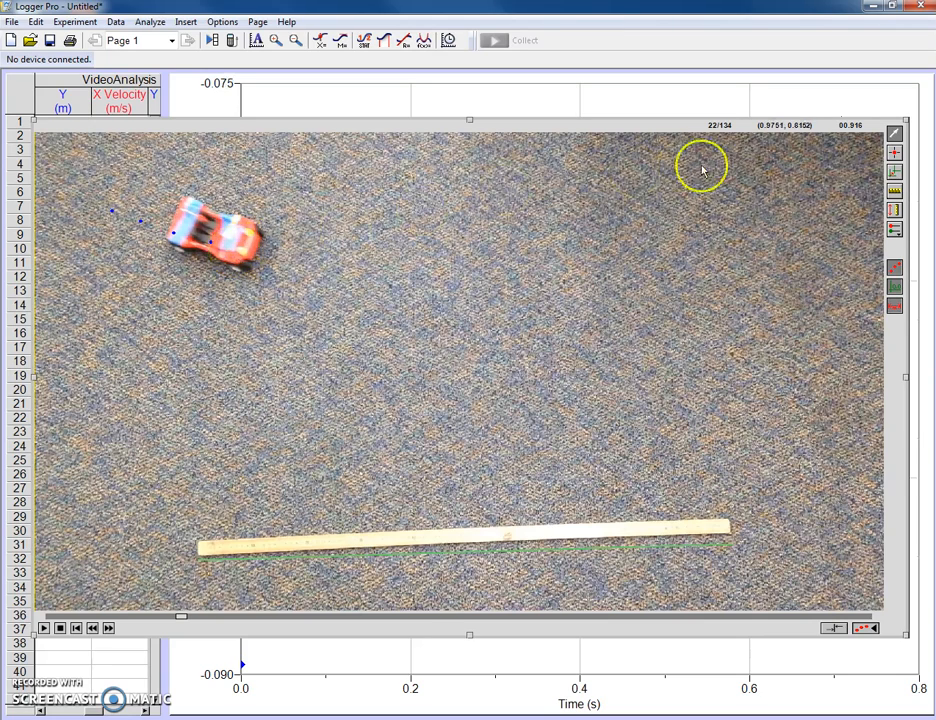
left_click(894, 152)
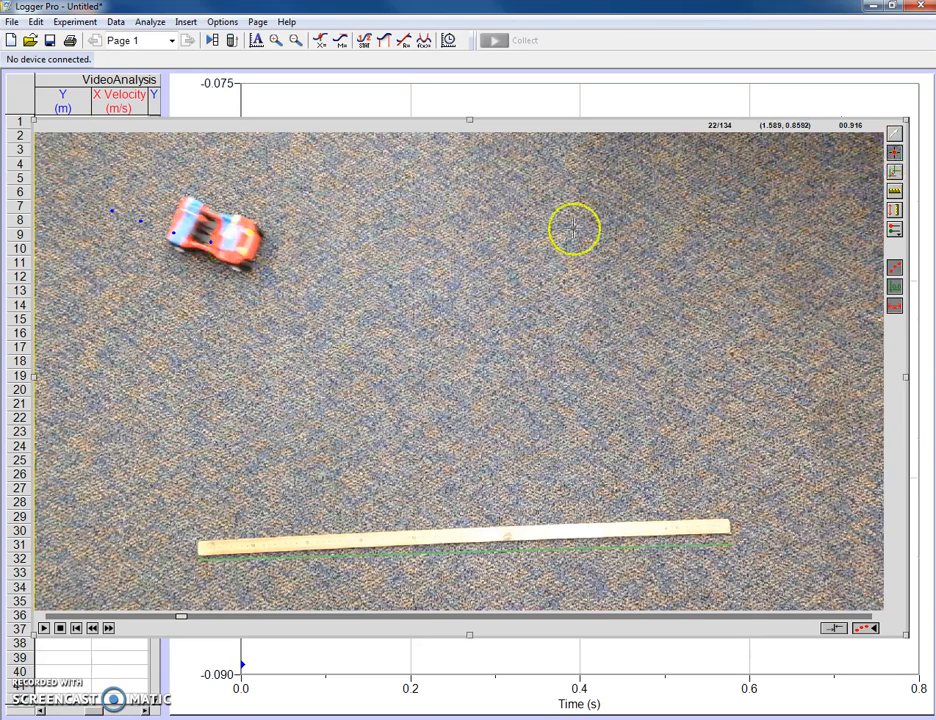
left_click(244, 254)
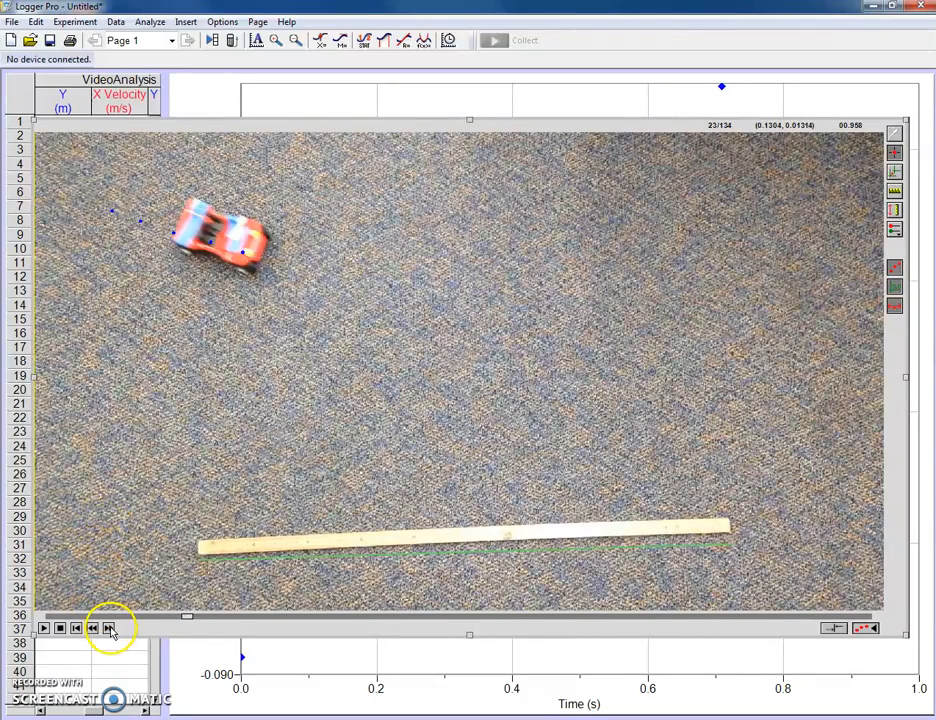
left_click(109, 628)
left_click(109, 628)
left_click(109, 628)
left_click(109, 628)
left_click(109, 628)
left_click(276, 262)
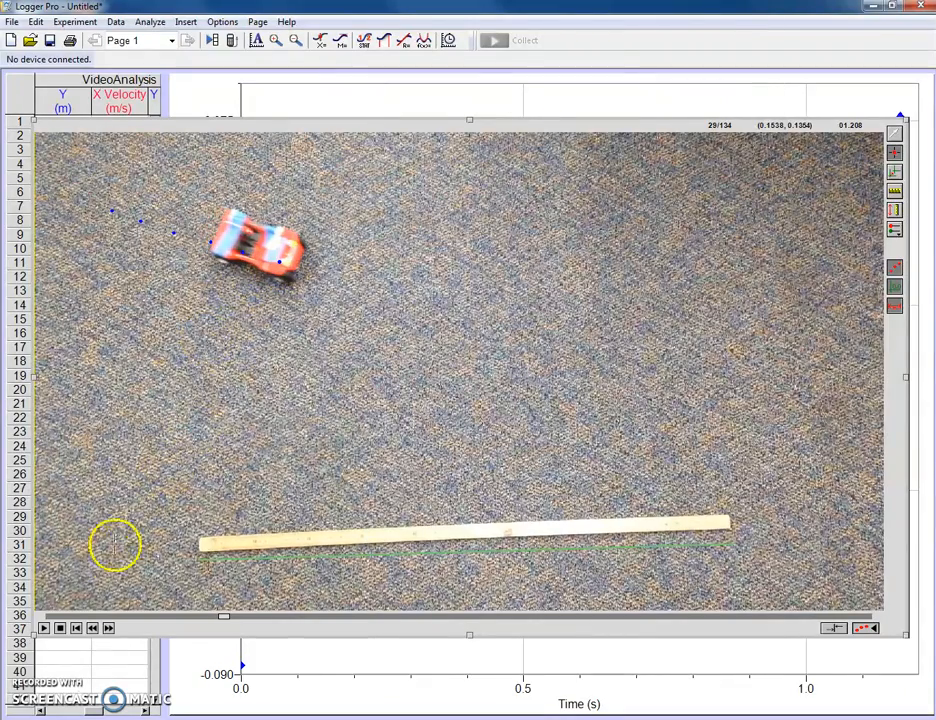
Step: Continue tracking the buggy's front by adding a point at frame 34 and another at frame 40
left_click(109, 628)
left_click(109, 628)
left_click(109, 628)
left_click(109, 628)
left_click(109, 628)
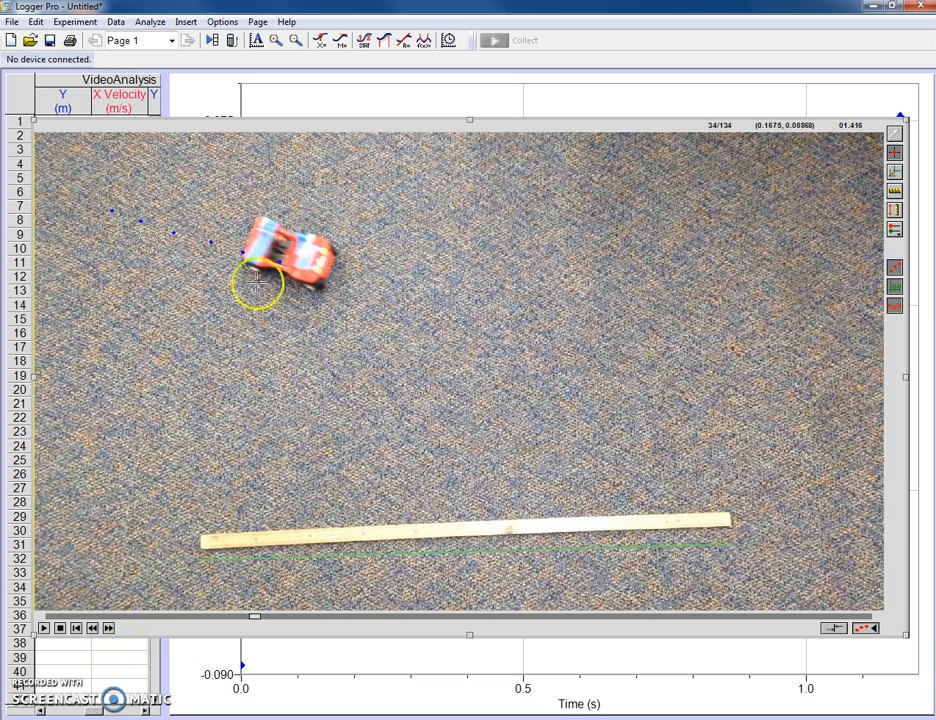
left_click(318, 268)
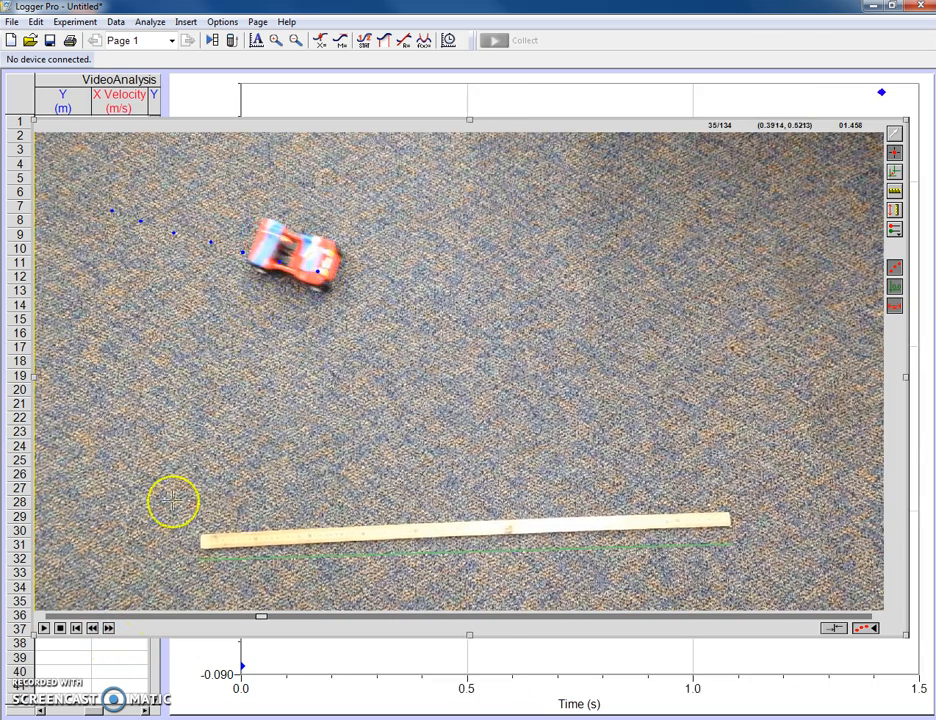
left_click(109, 628)
left_click(109, 628)
left_click(109, 628)
left_click(109, 628)
left_click(109, 628)
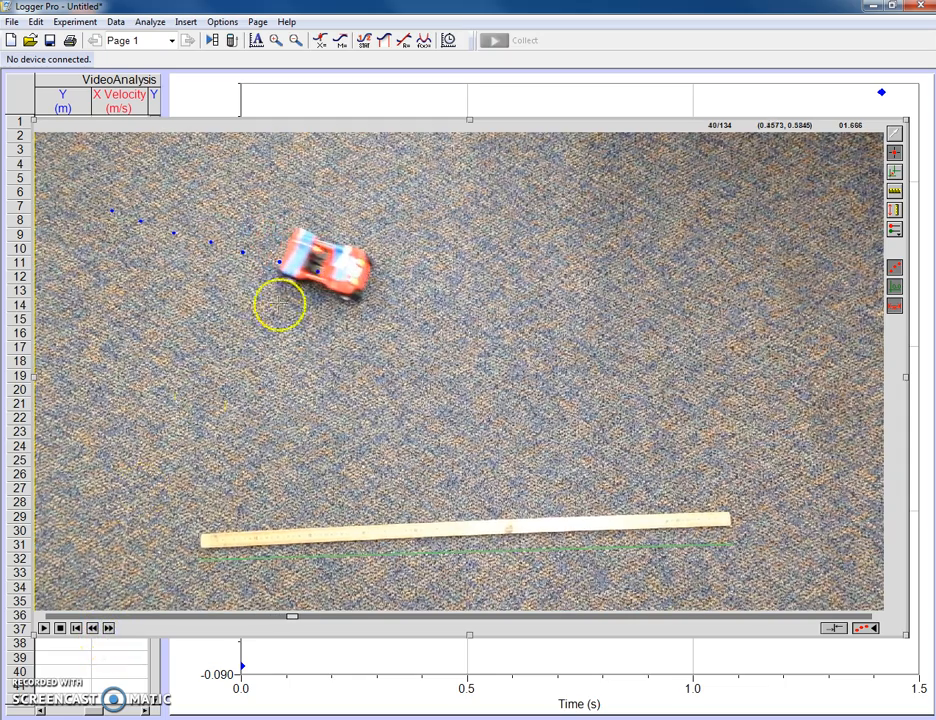
left_click(355, 283)
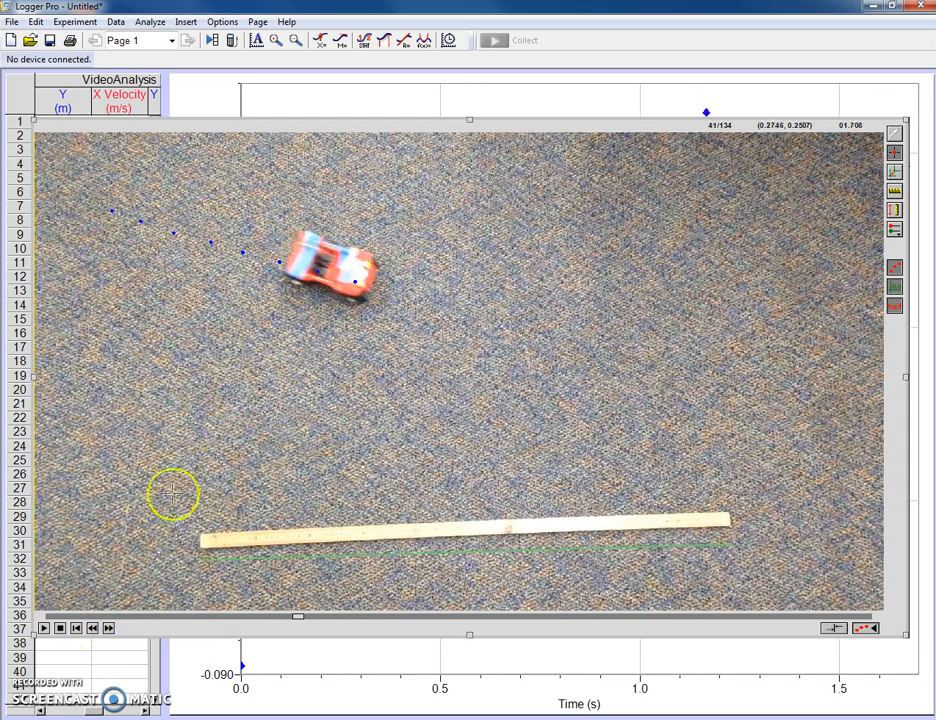
Step: Advance the movie to frame 47 and add a tracking point on the buggy's front
left_click(109, 628)
left_click(109, 628)
left_click(109, 628)
left_click(109, 628)
left_click(112, 629)
left_click(112, 629)
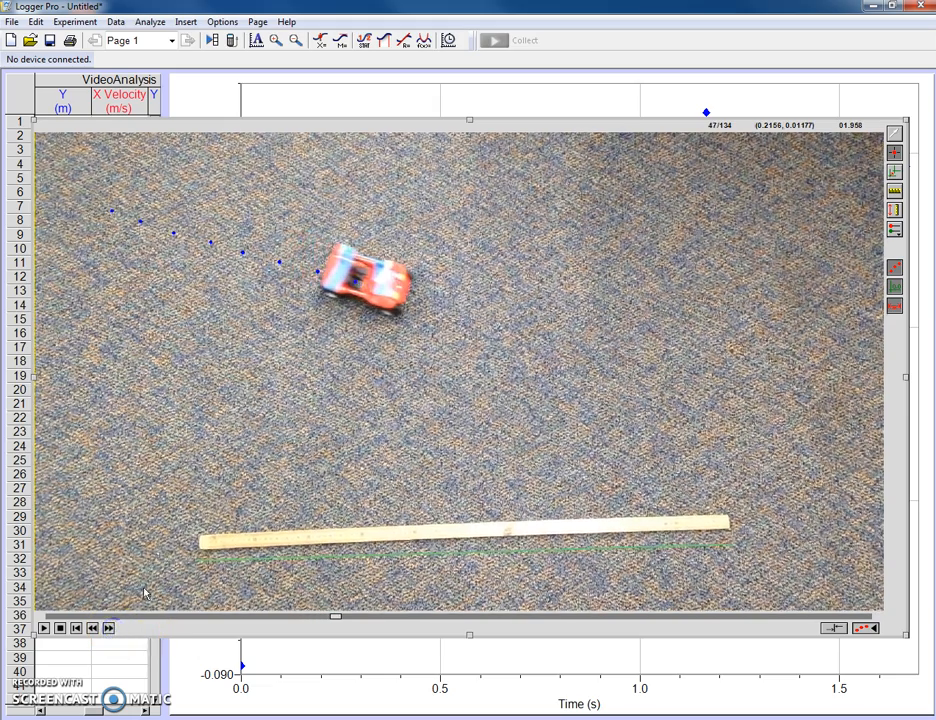
left_click(397, 294)
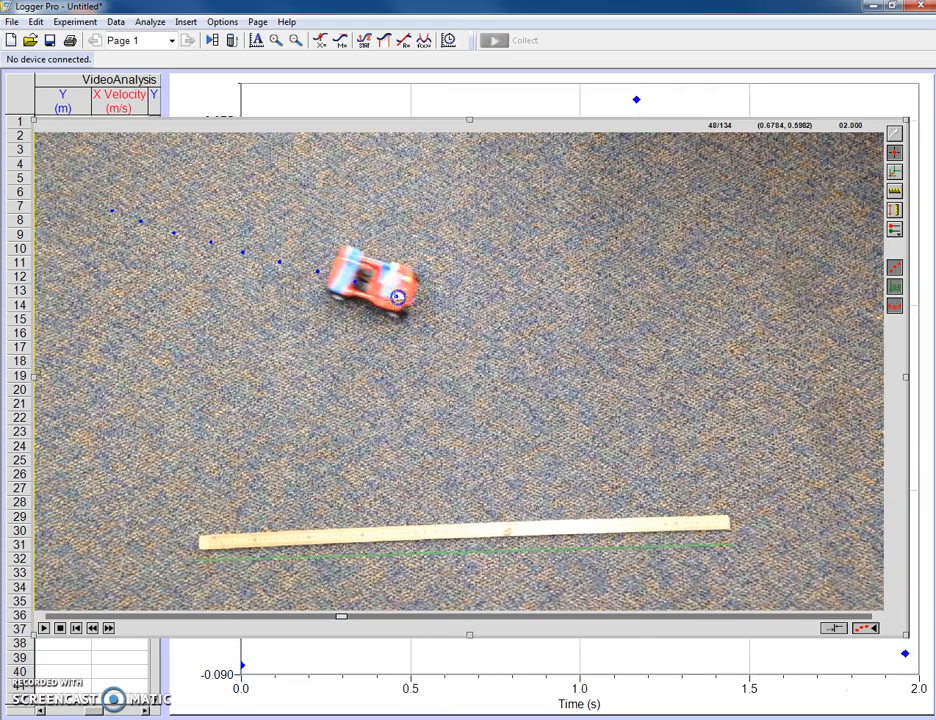
Step: Add the last two tracking points on the buggy's front, at frames 53 and 58
left_click(110, 630)
left_click(110, 630)
left_click(110, 630)
left_click(110, 630)
left_click(110, 630)
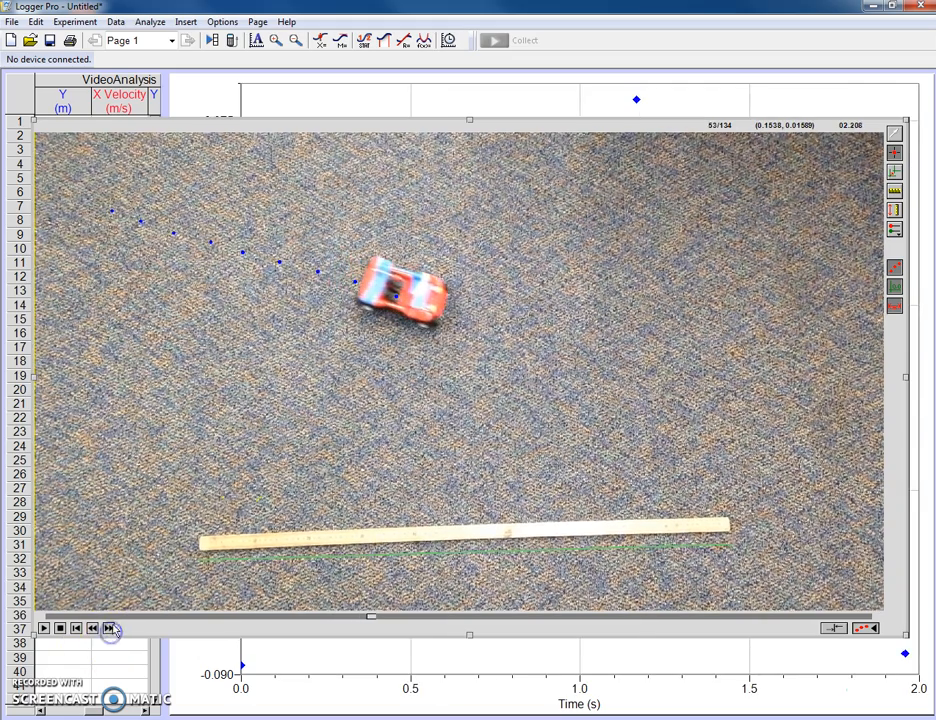
left_click(434, 310)
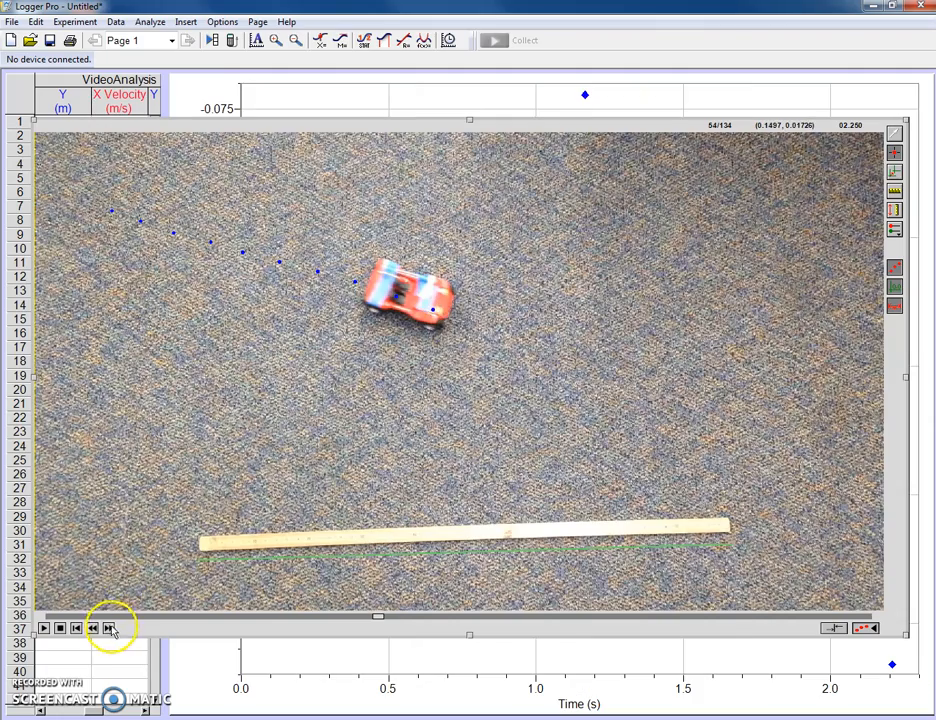
left_click(110, 629)
left_click(110, 629)
left_click(110, 629)
left_click(110, 629)
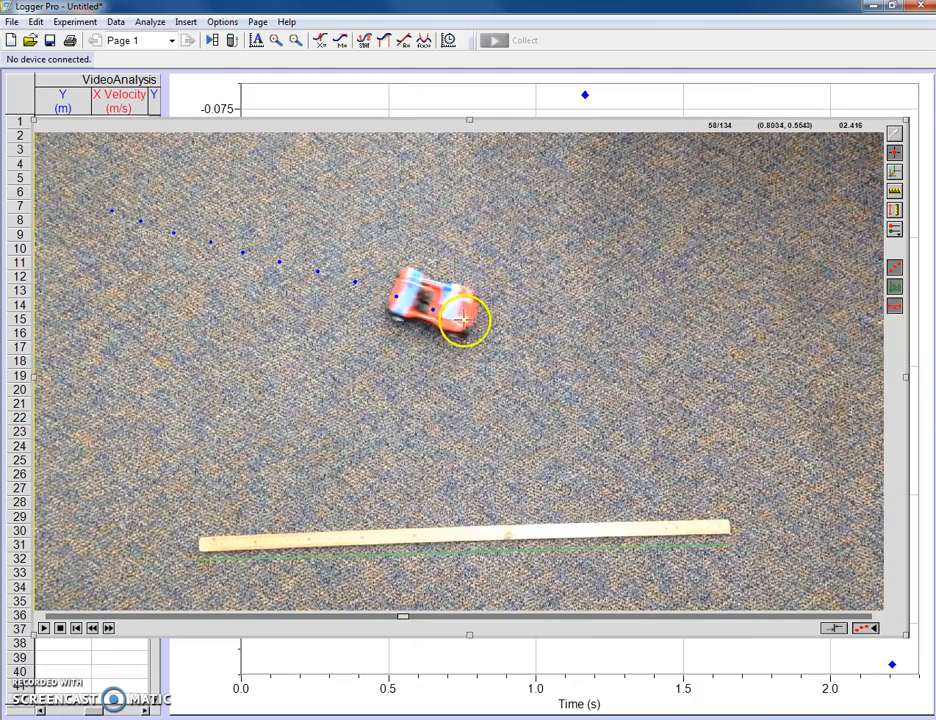
left_click(466, 321)
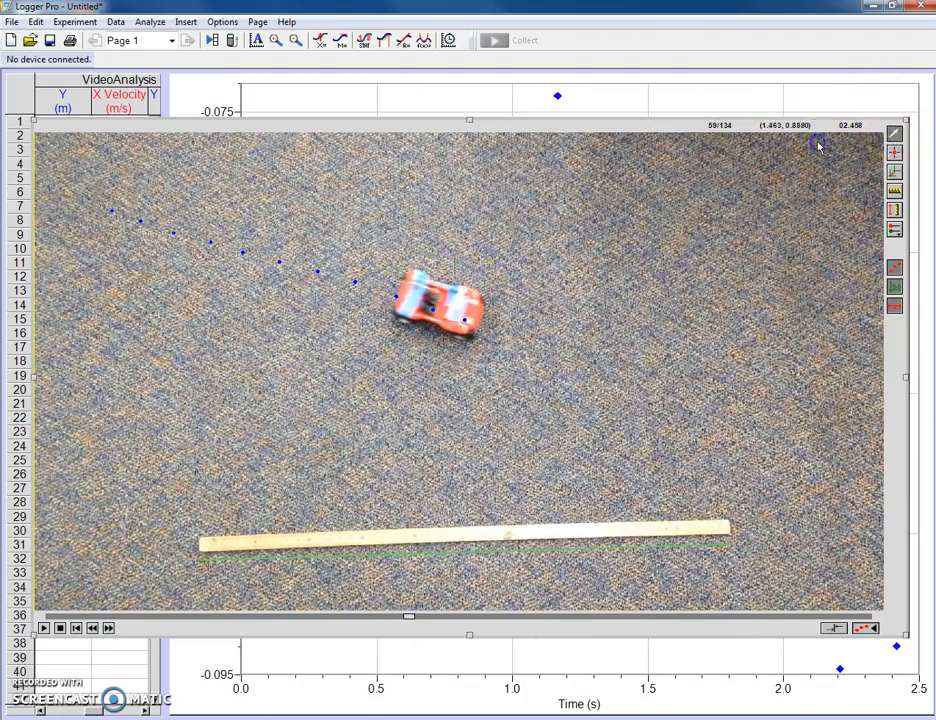
Step: Shrink the movie to uncover the graph and autoscale the Y Velocity graph from 0
left_click_drag(905, 122, 466, 353)
left_click(370, 200)
right_click(327, 295)
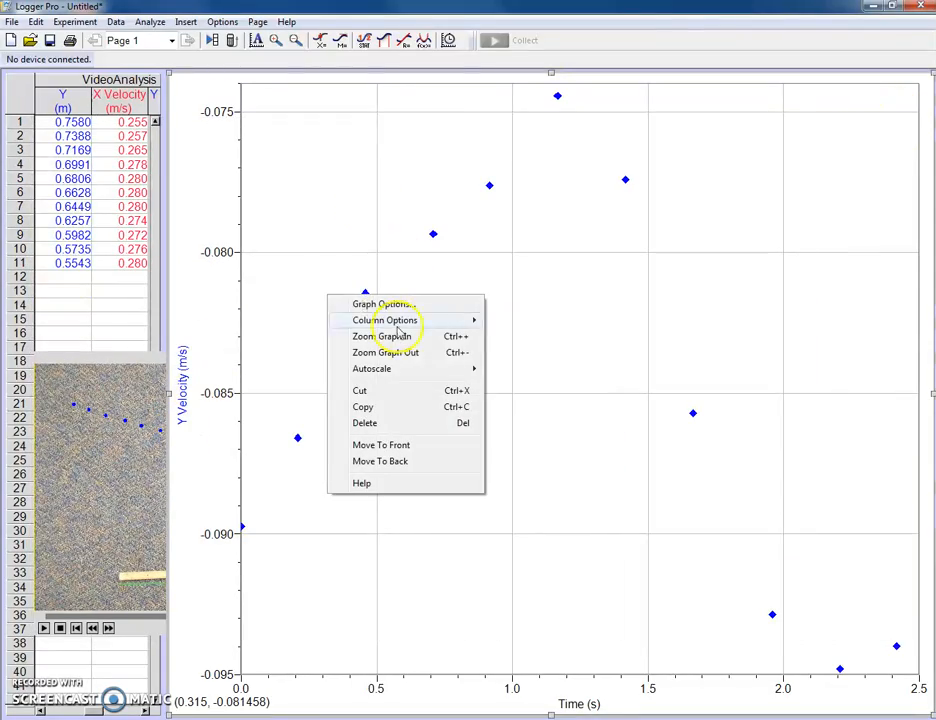
mouse_move(424, 370)
left_click(512, 385)
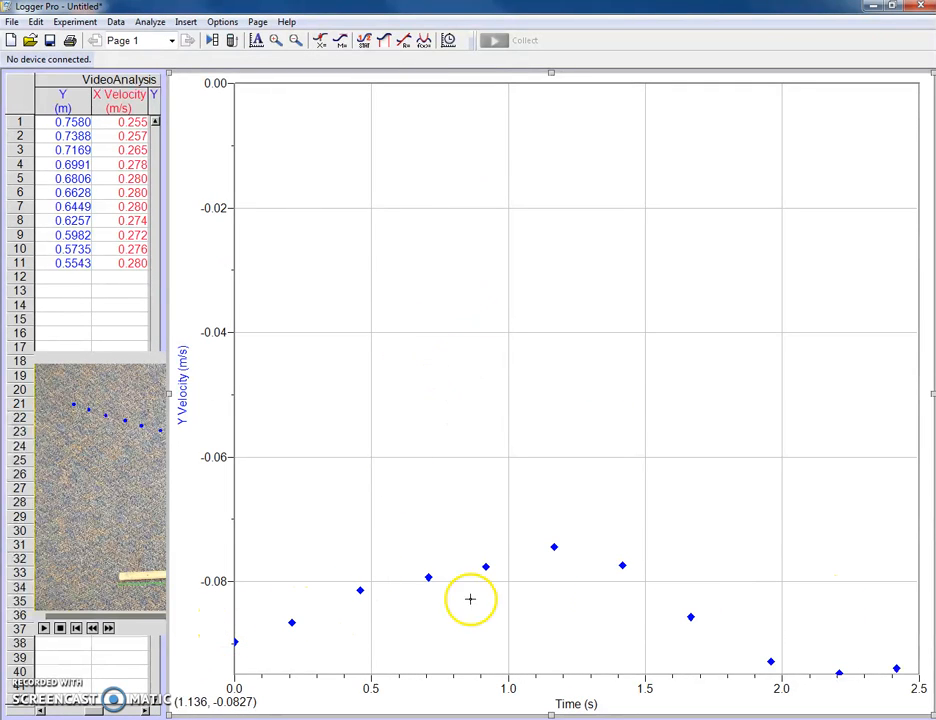
Step: Change the graph's vertical axis to X Velocity and autoscale it from 0
left_click(183, 354)
left_click(224, 393)
right_click(253, 274)
mouse_move(386, 349)
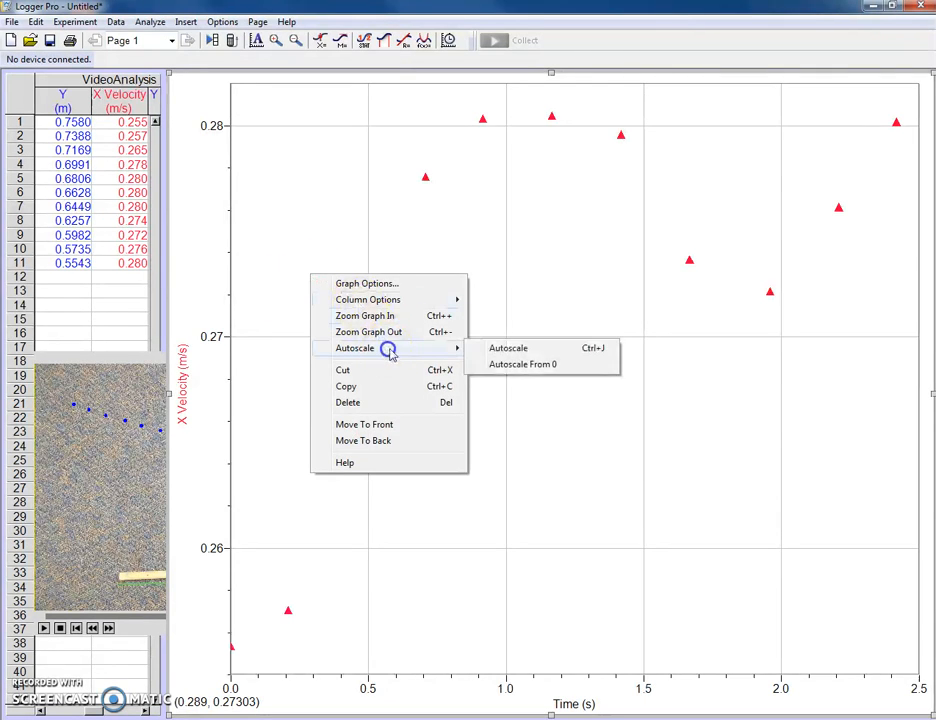
left_click(495, 369)
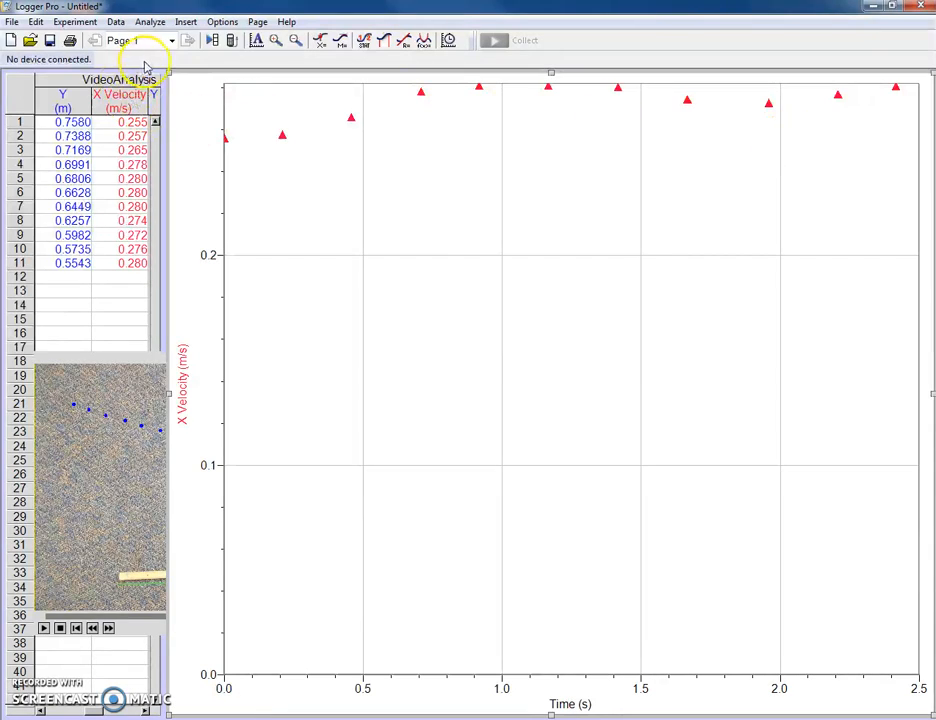
Step: Insert three additional graphs and auto-arrange all objects on the page
left_click(187, 22)
left_click(207, 39)
left_click(188, 22)
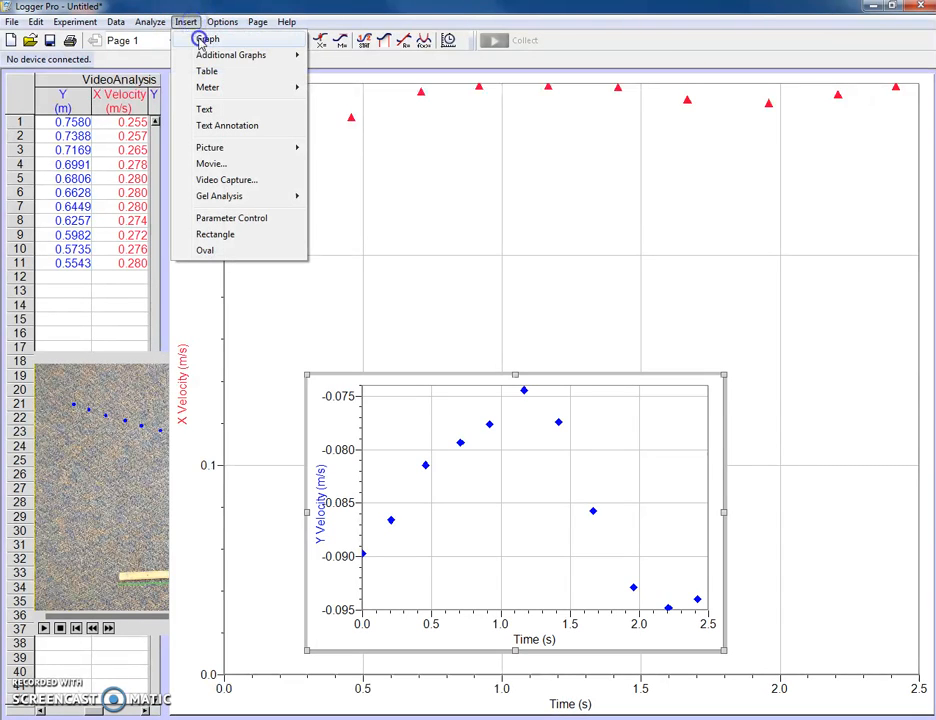
left_click(201, 39)
left_click(188, 21)
left_click(205, 40)
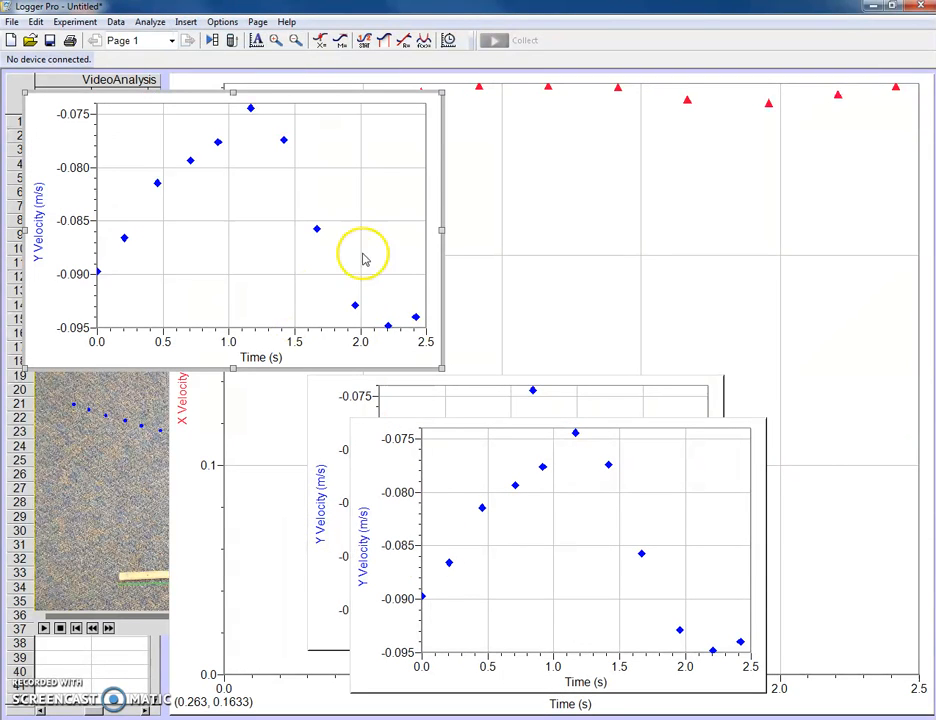
left_click(257, 21)
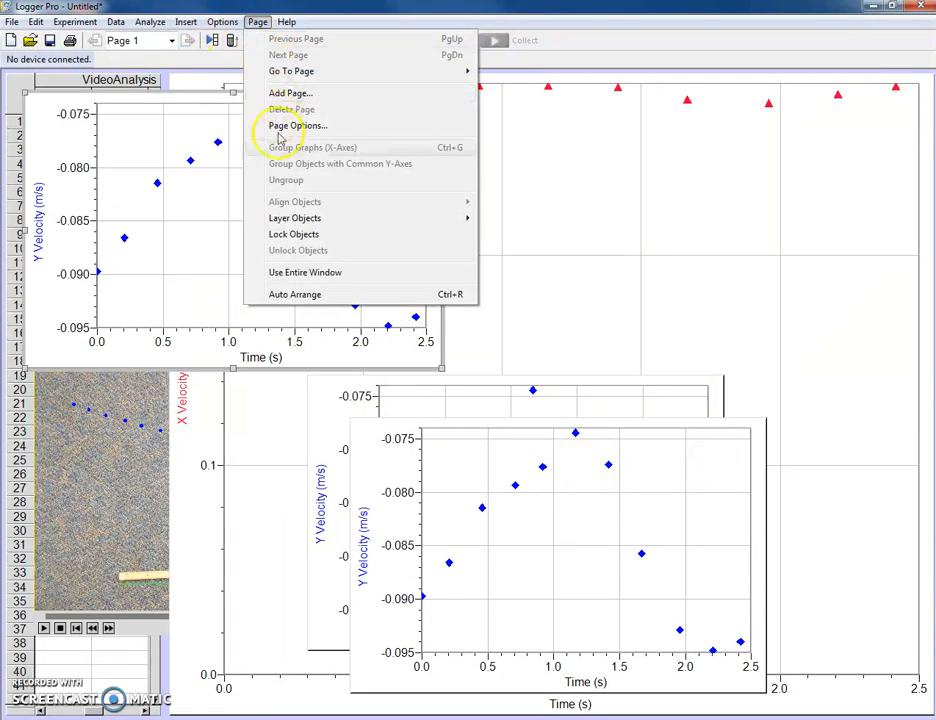
left_click(278, 293)
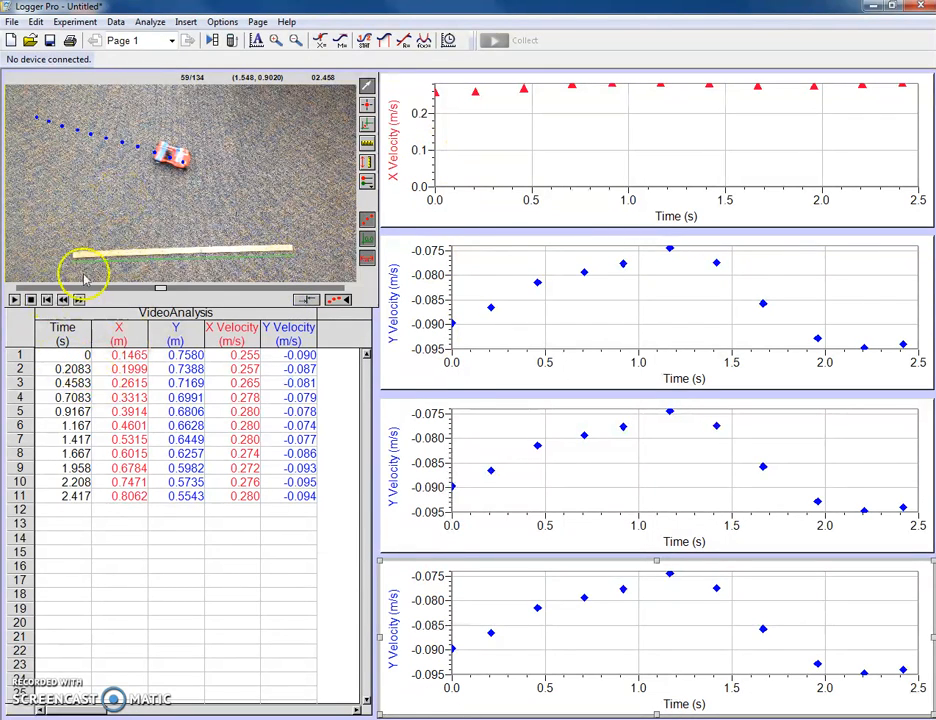
Step: Show X position on the first graph's vertical axis and fit a line to it on axes autoscaled from 0
left_click(396, 148)
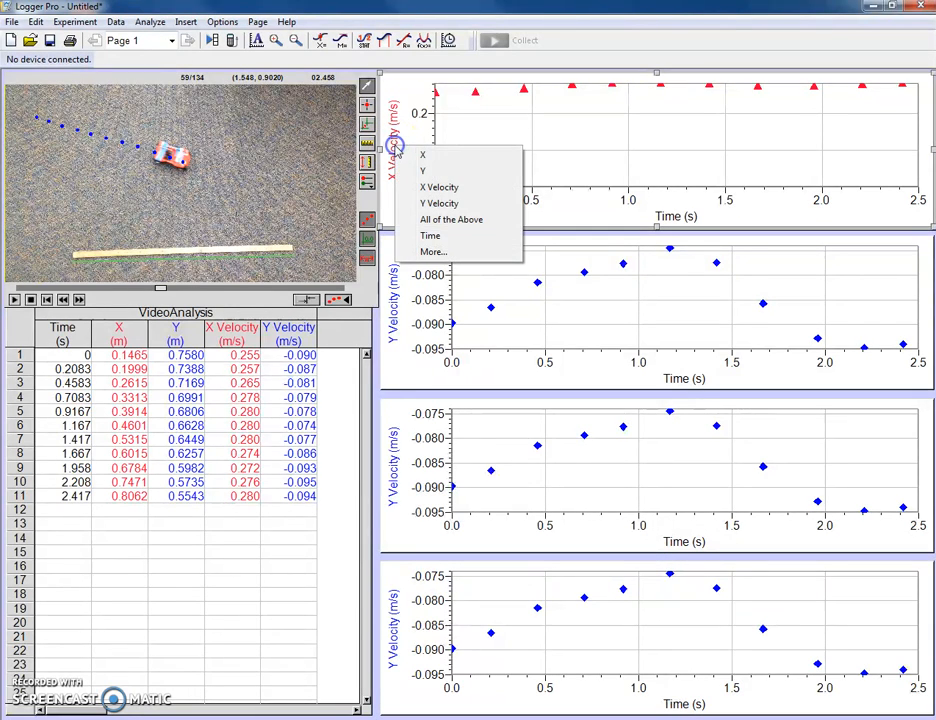
left_click(421, 157)
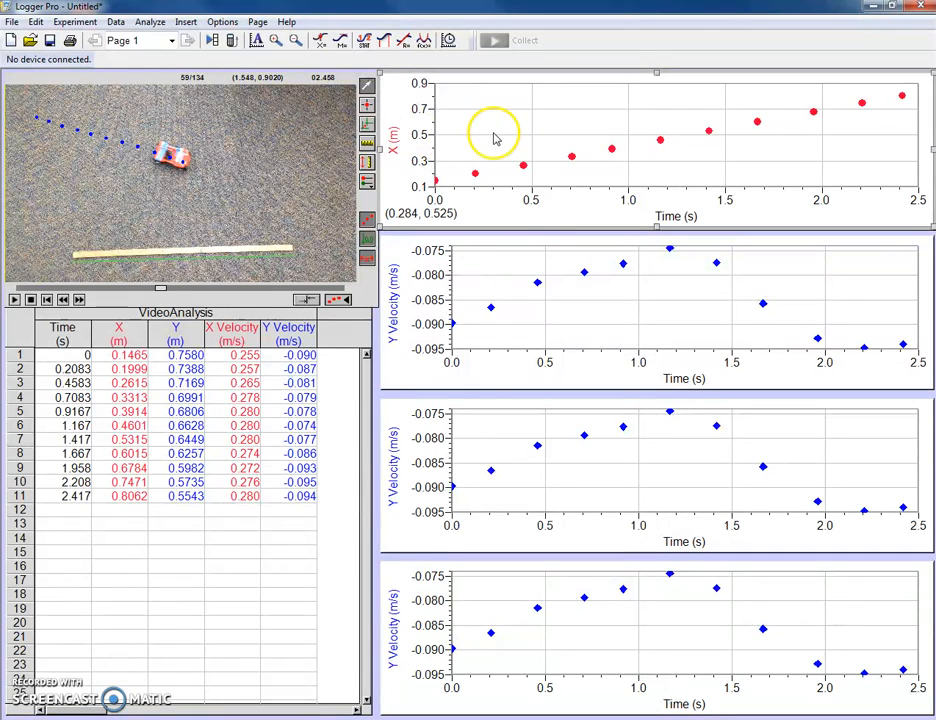
left_click(406, 41)
right_click(561, 142)
mouse_move(640, 213)
left_click(745, 230)
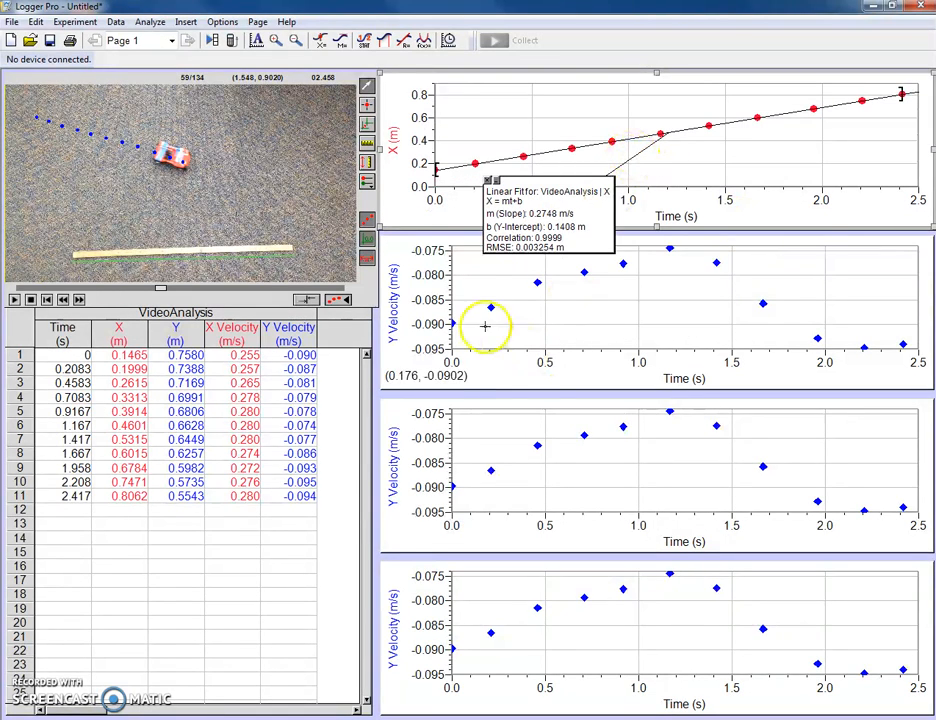
Step: Change the second graph's vertical axis to X Velocity and autoscale that graph from 0
left_click(392, 300)
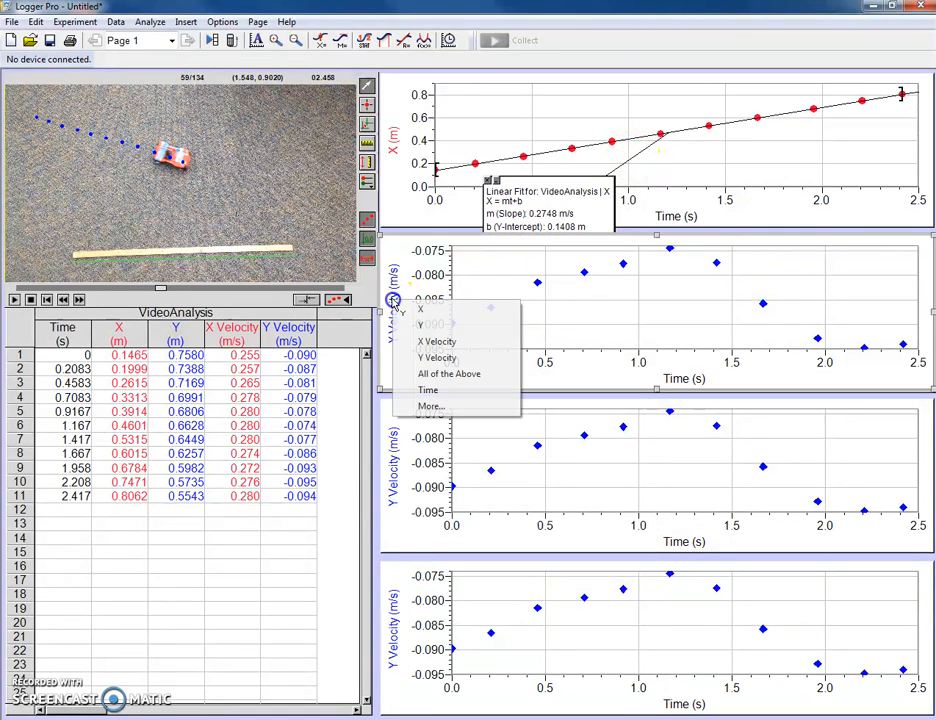
left_click(433, 343)
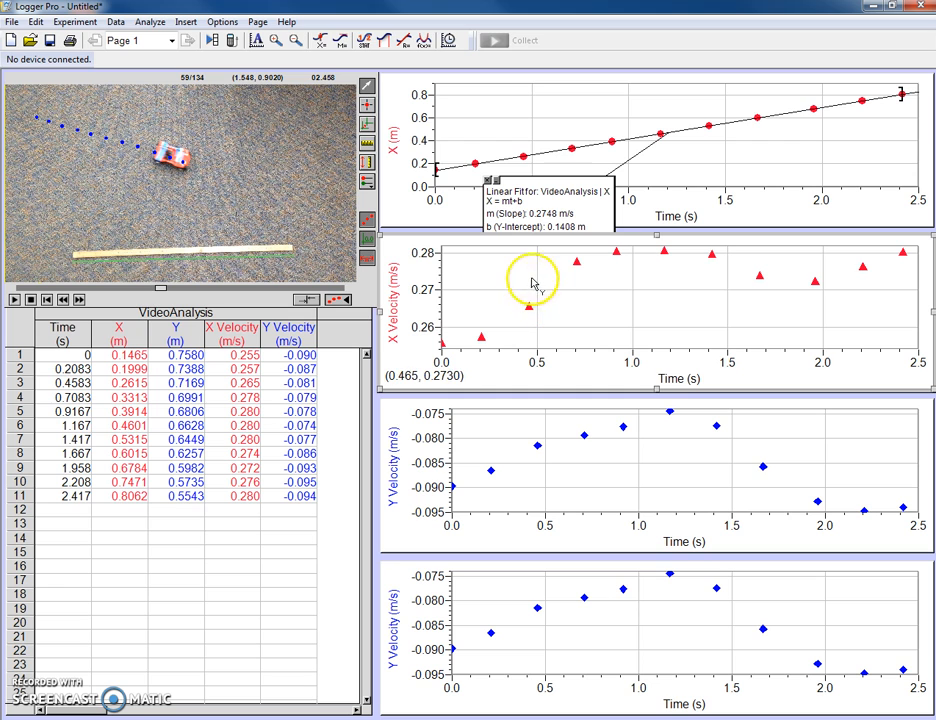
right_click(478, 285)
mouse_move(591, 366)
left_click(785, 371)
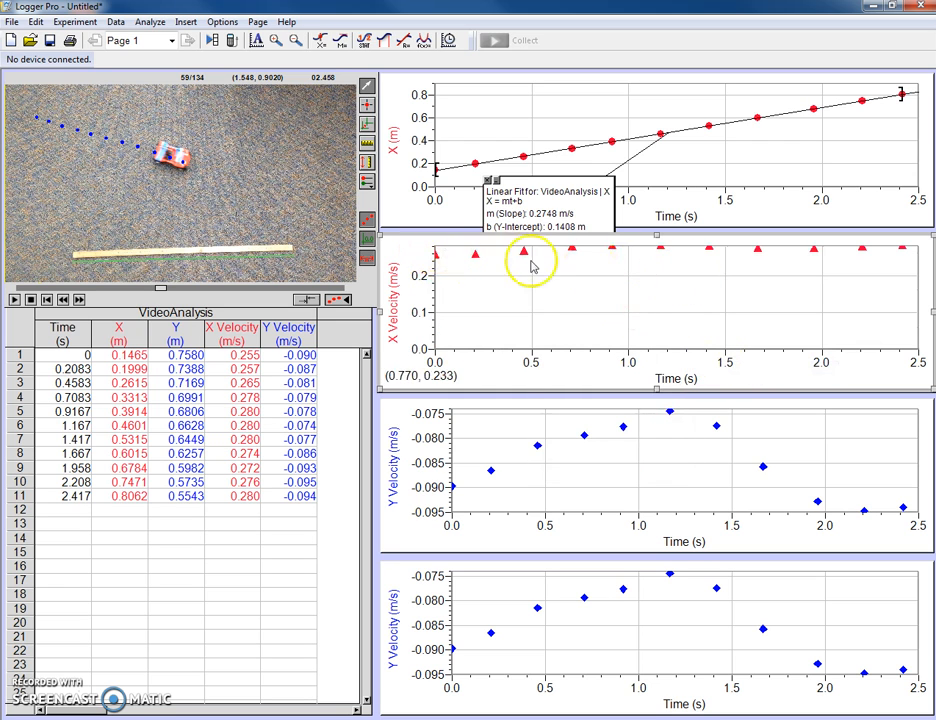
Step: Give the X Velocity graph the title "Independent Trend"
double_click(658, 261)
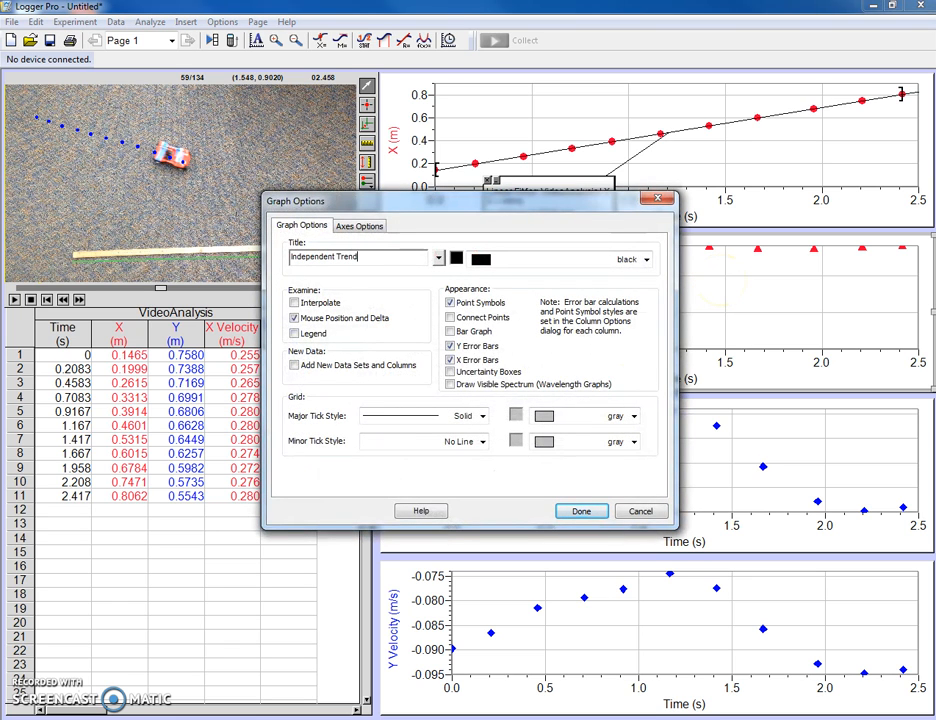
key("Return")
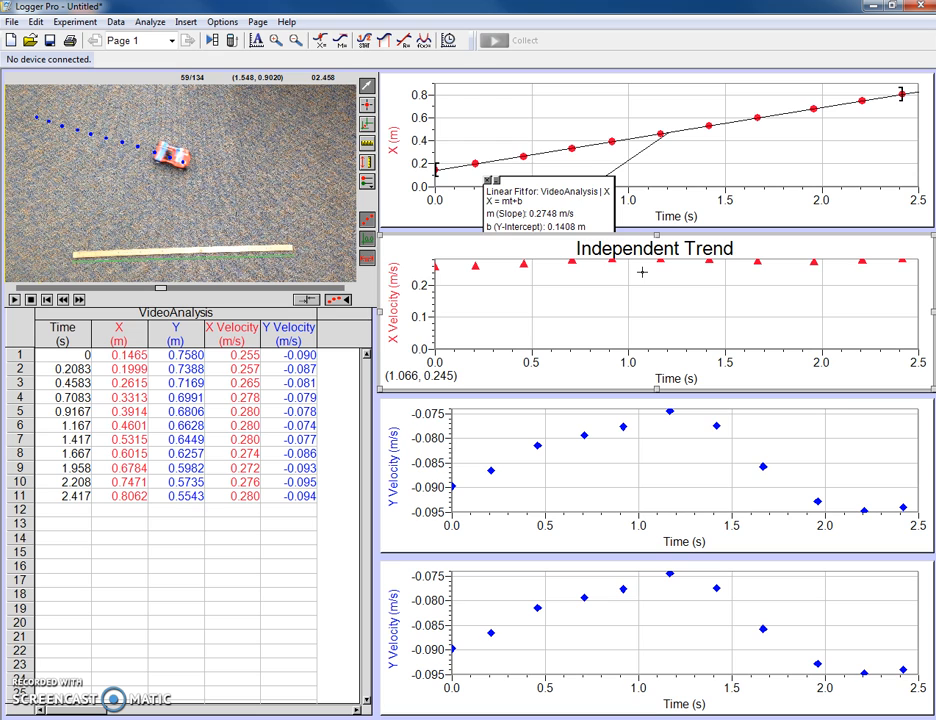
Step: Change the third graph's vertical axis to Y position
left_click(395, 466)
left_click(424, 492)
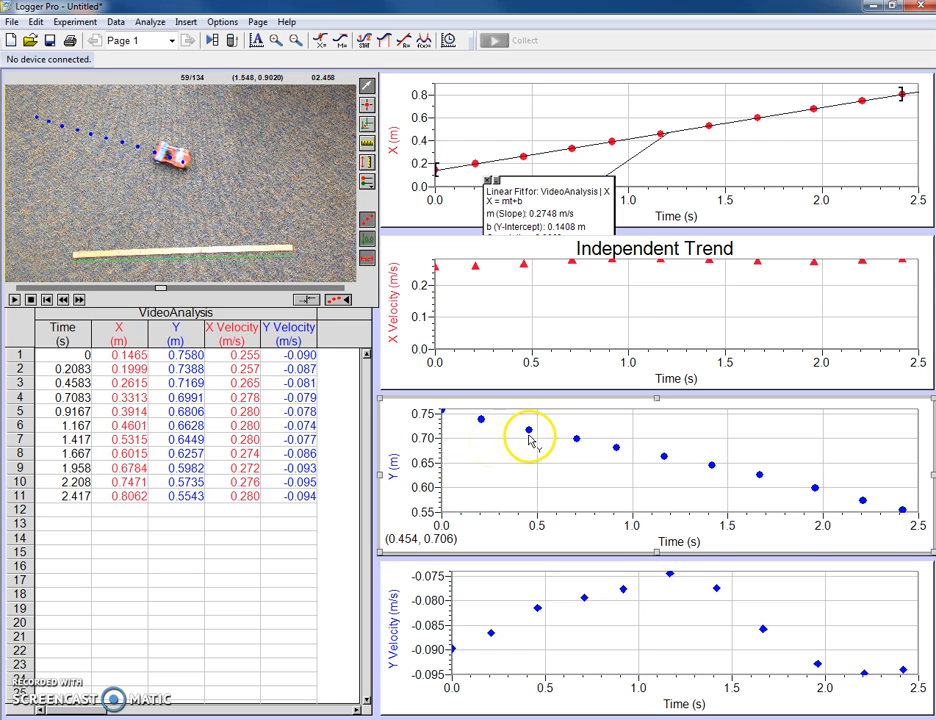
left_click_drag(498, 423, 499, 424)
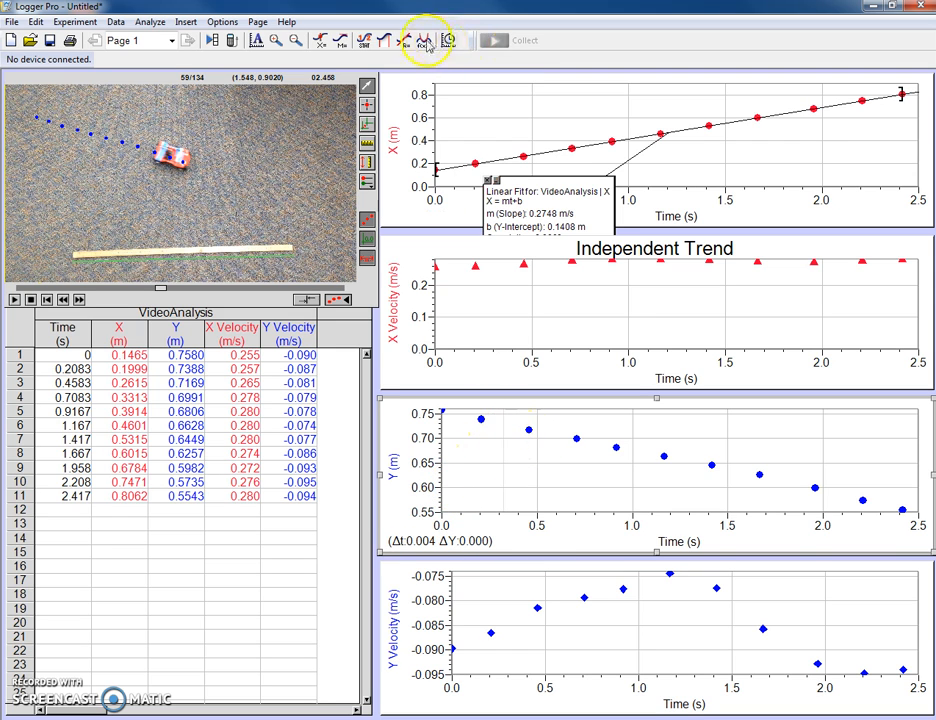
left_click(382, 40)
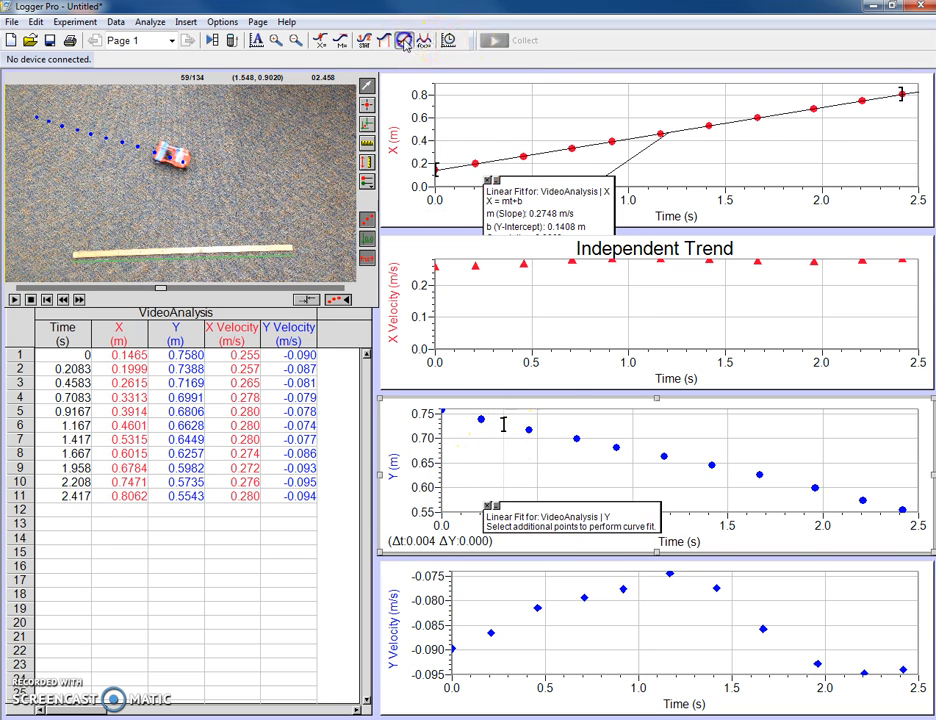
left_click(488, 505)
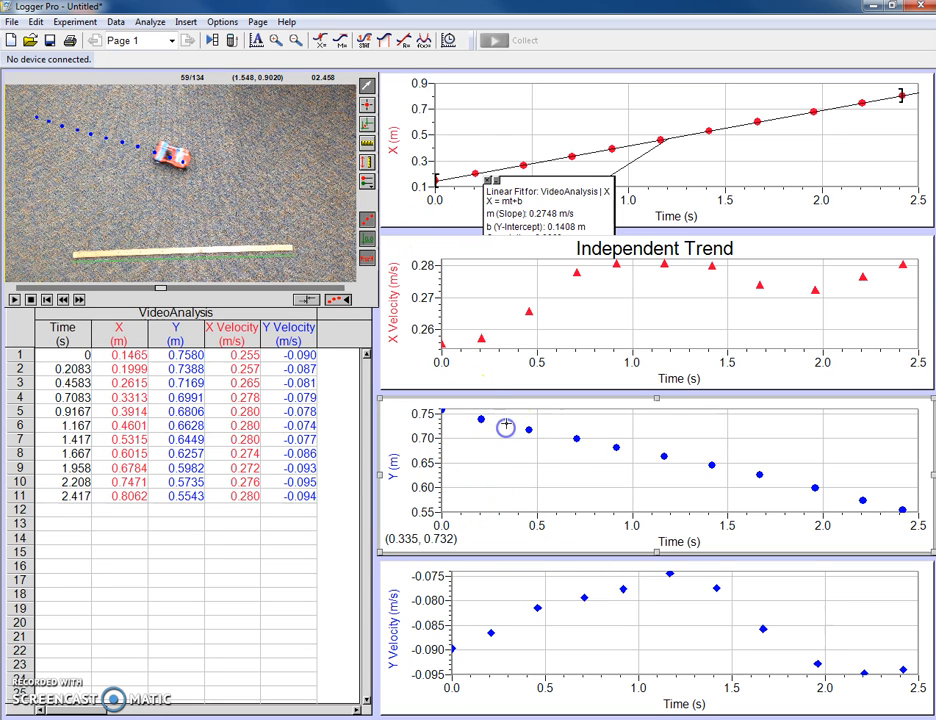
Step: Fit a line to all the Y position data on the third graph
left_click(382, 40)
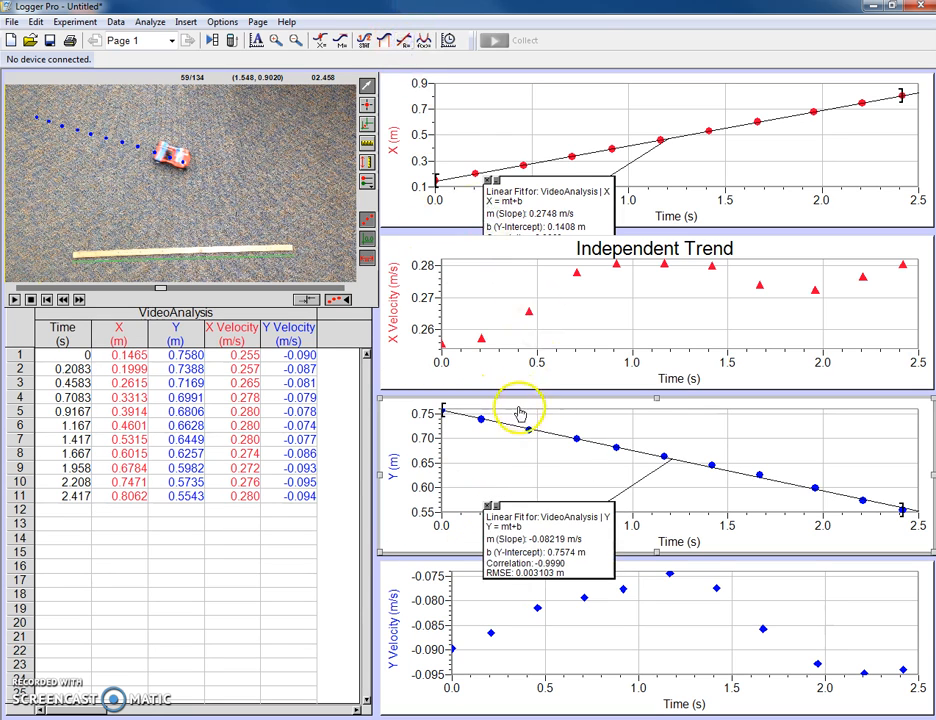
Step: Autoscale the Y position graph from 0 and set its vertical axis maximum to 1.0
right_click(554, 459)
mouse_move(631, 537)
left_click(750, 555)
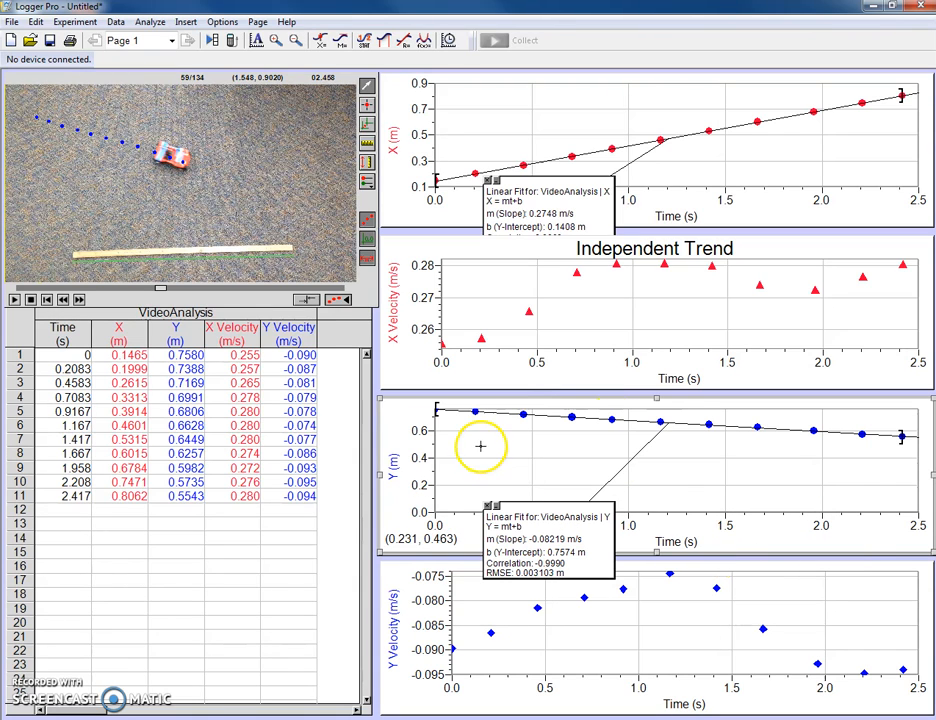
left_click(430, 414)
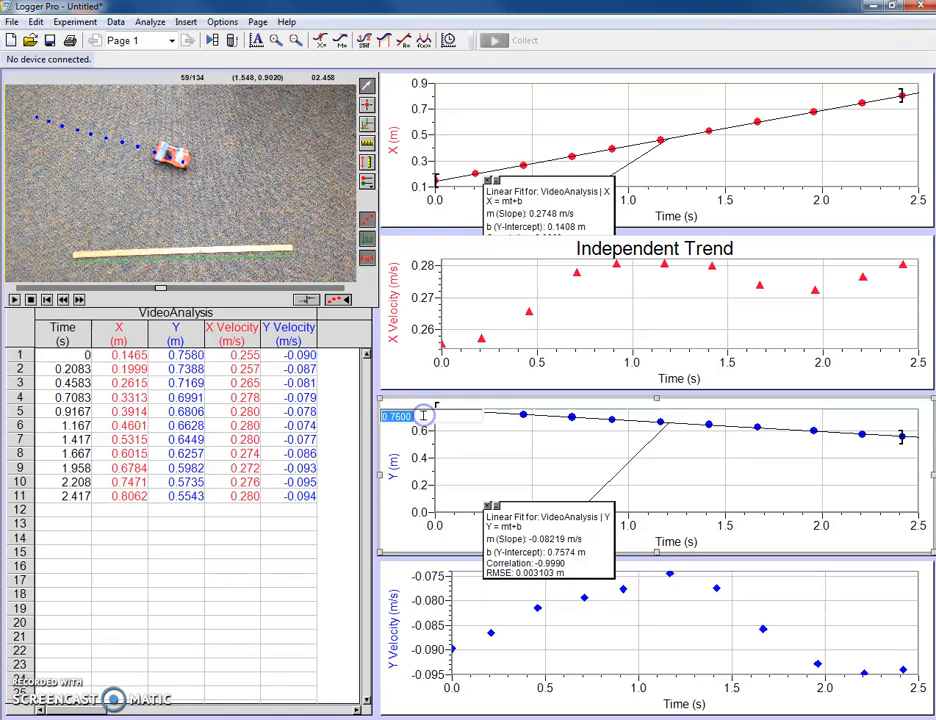
type("1")
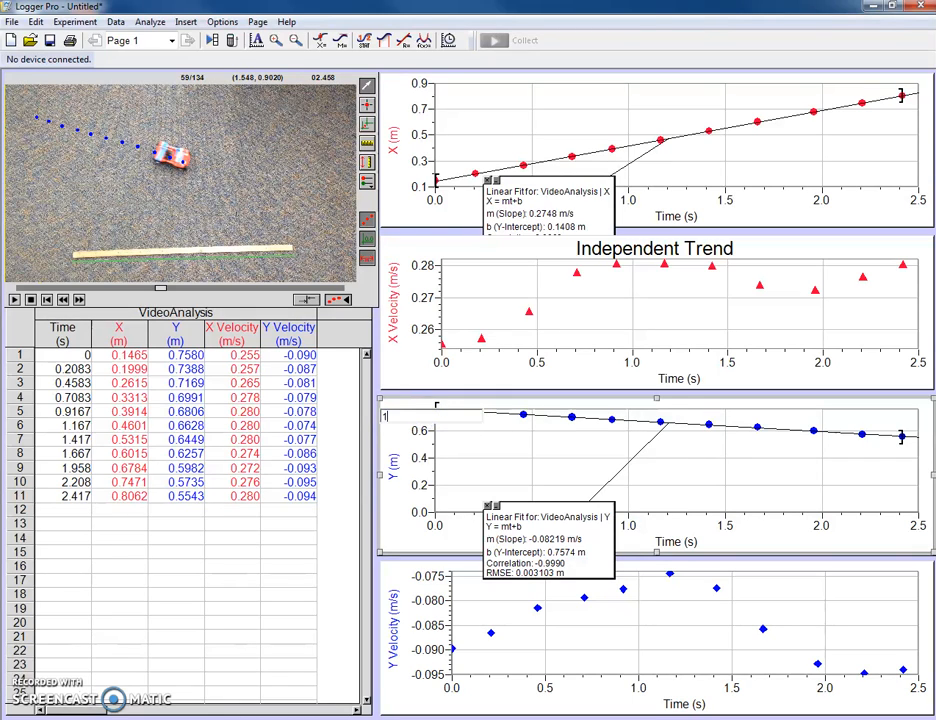
type(".0")
key("Return")
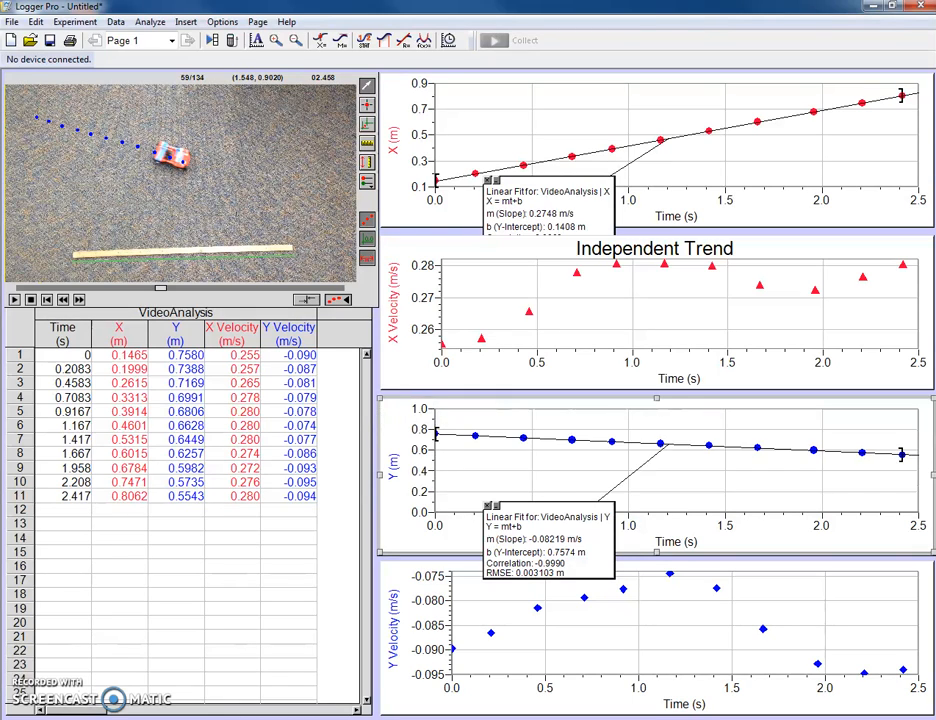
Step: Reposition the linear fit boxes on the Y and X position graphs so both are fully readable within their own graphs
mouse_move(512, 512)
left_mouse_down()
mouse_move(506, 443)
mouse_move(503, 461)
left_mouse_up()
mouse_move(589, 176)
left_mouse_down()
mouse_move(670, 150)
mouse_move(858, 135)
mouse_move(893, 100)
left_mouse_up()
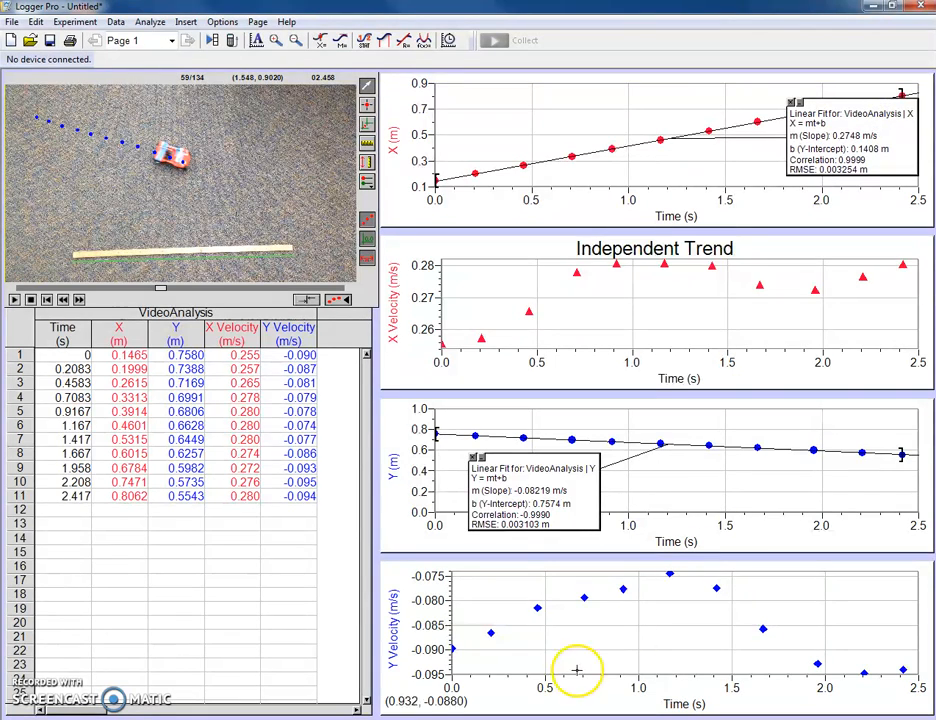
Step: Assign Y Velocity to the fourth graph's vertical axis and autoscale that graph from 0
left_click(400, 628)
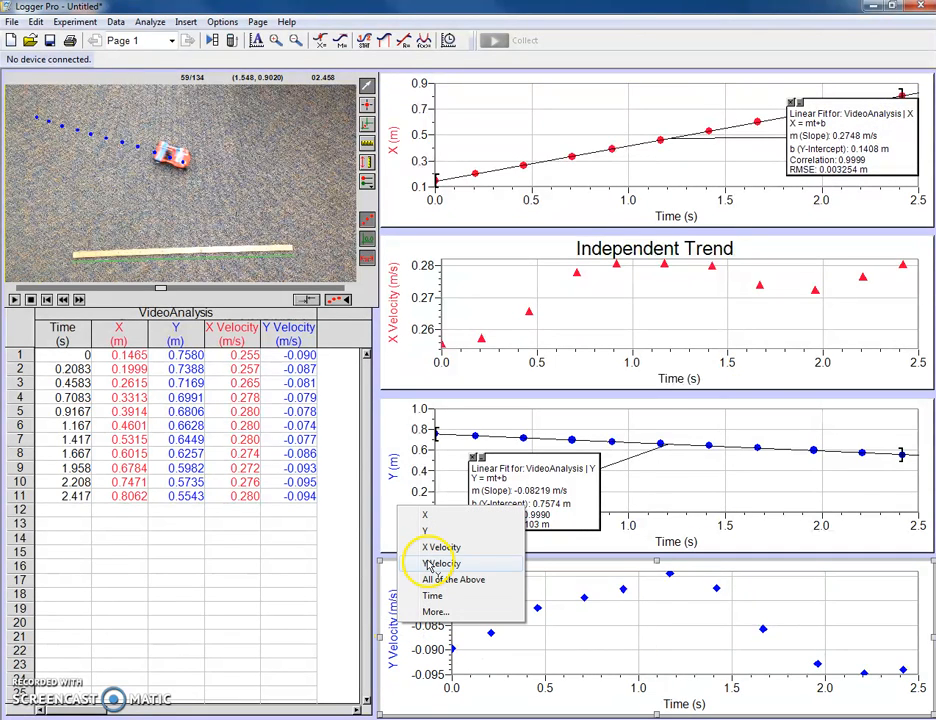
left_click(425, 561)
right_click(517, 600)
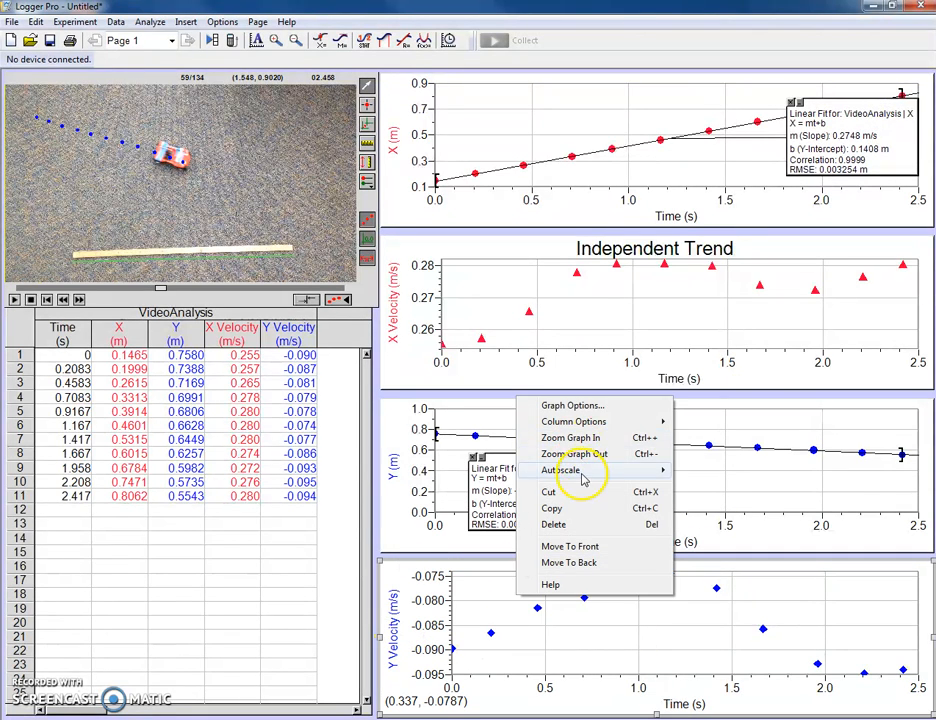
mouse_move(585, 481)
left_click(700, 487)
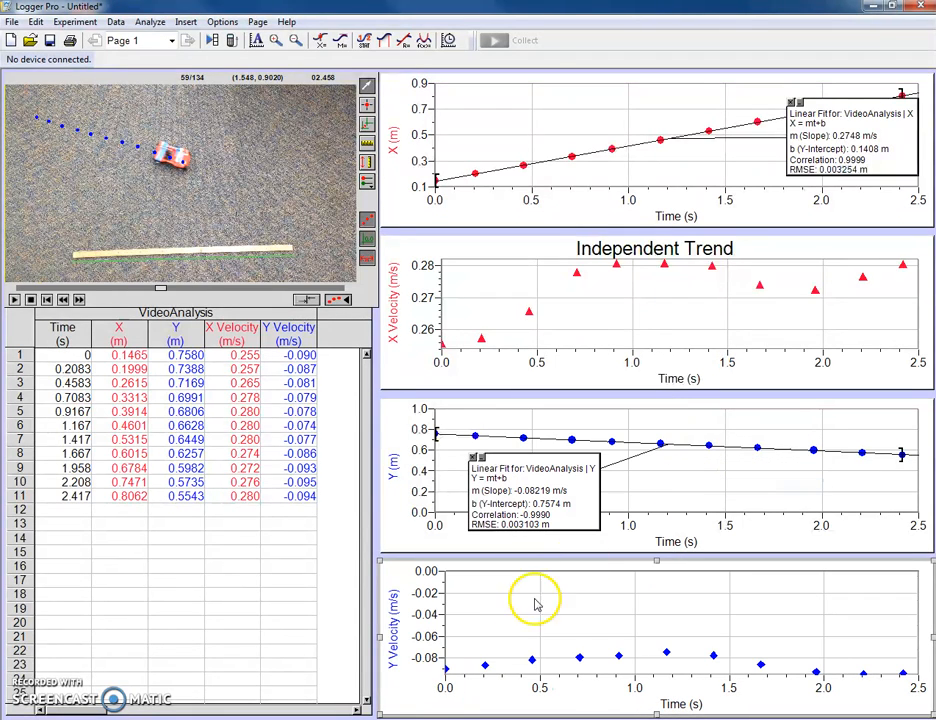
Step: Lower the minimum of the fourth graph's Y Velocity axis to slightly below -0.10 m/s
left_click(422, 668)
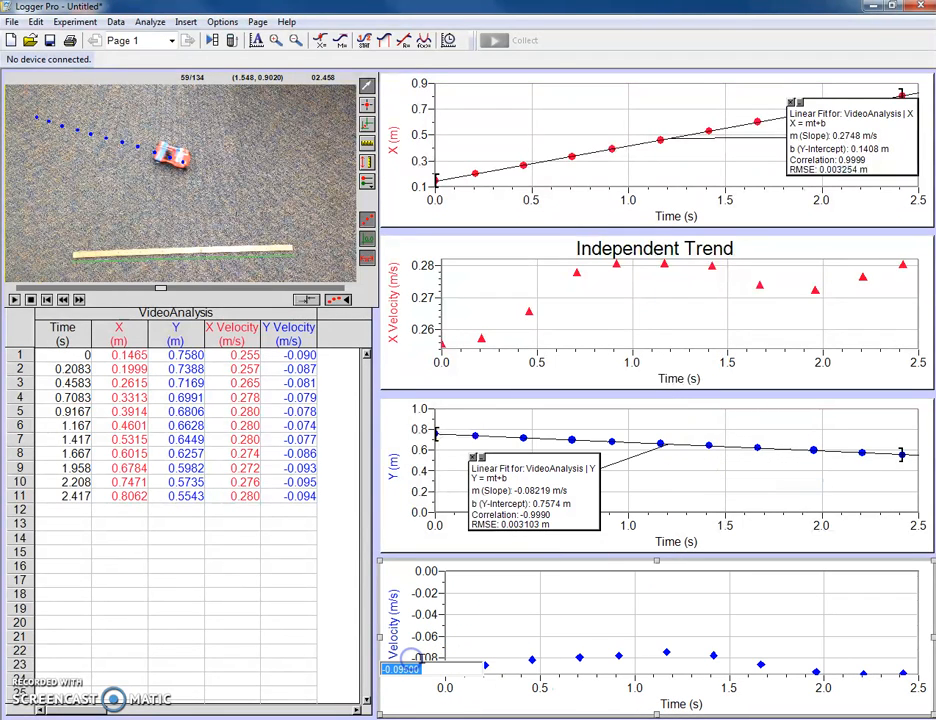
type("-.12")
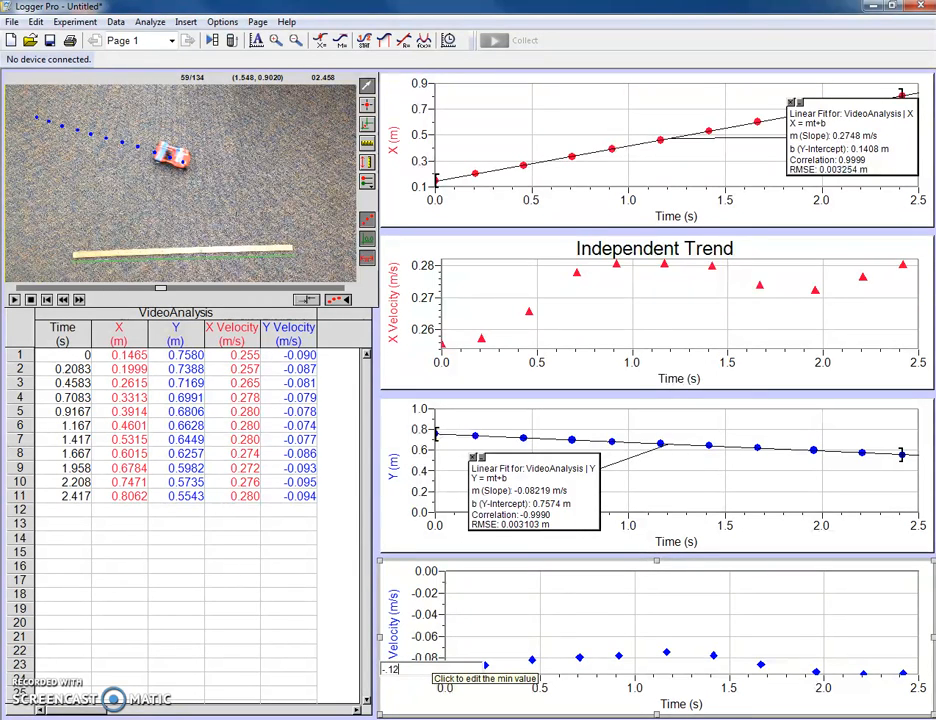
key("Return")
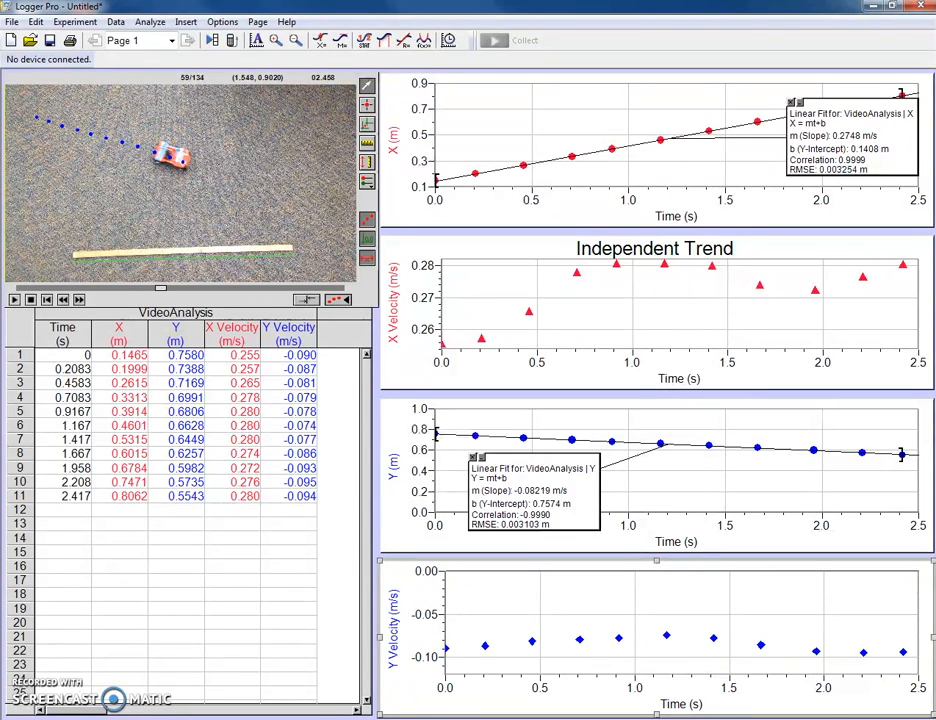
Step: Give the Y Velocity graph the title "Independent Trend"
double_click(666, 585)
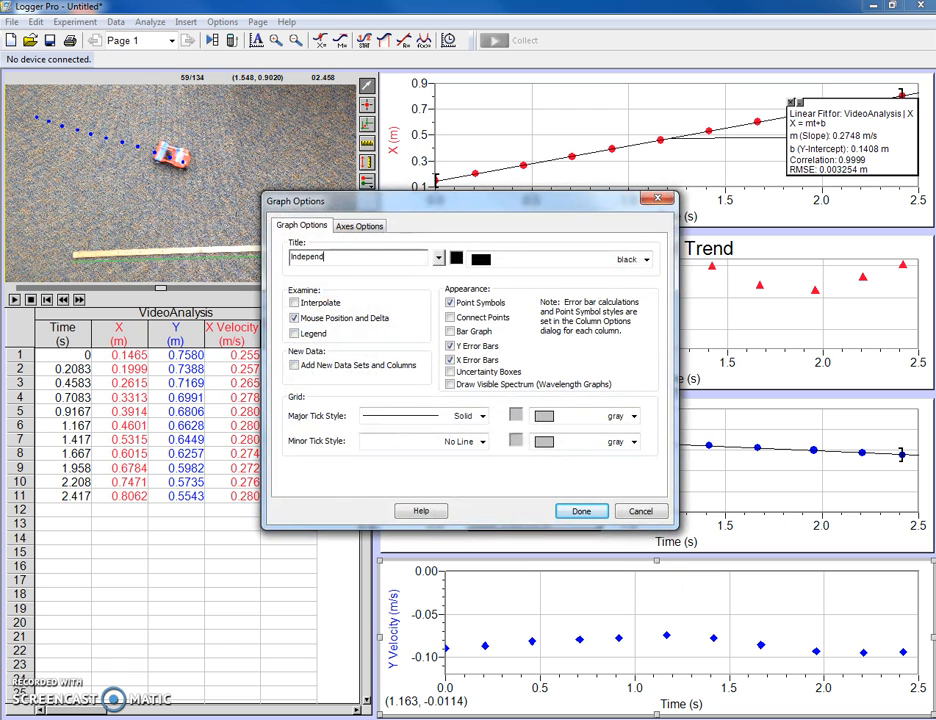
type("Independent Trend")
key("Return")
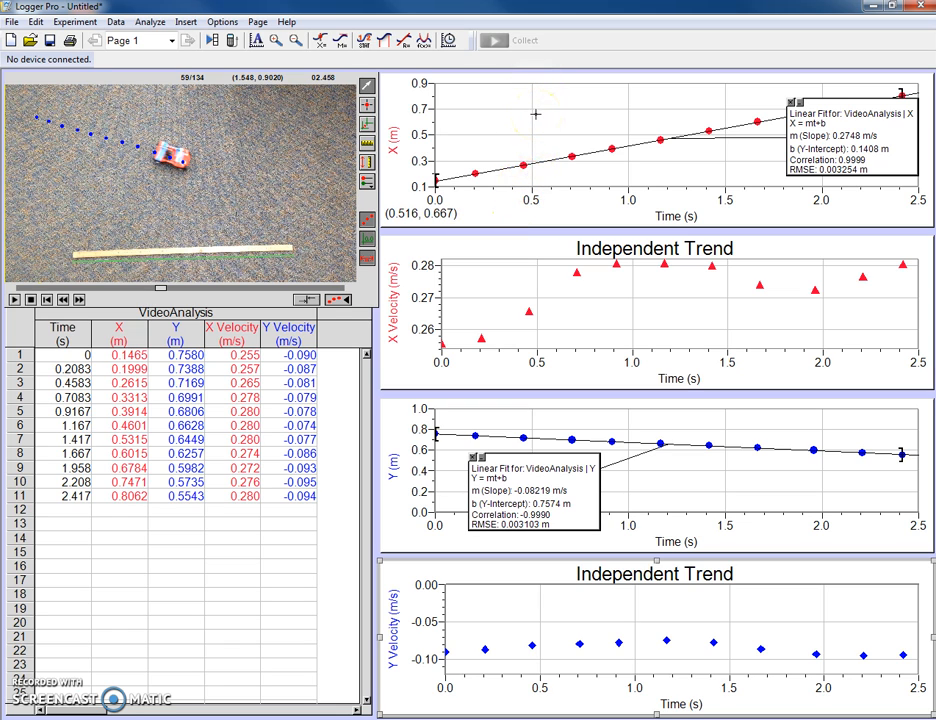
Step: Set the minimum of the X position graph's time axis to 1.0 s
left_click(437, 198)
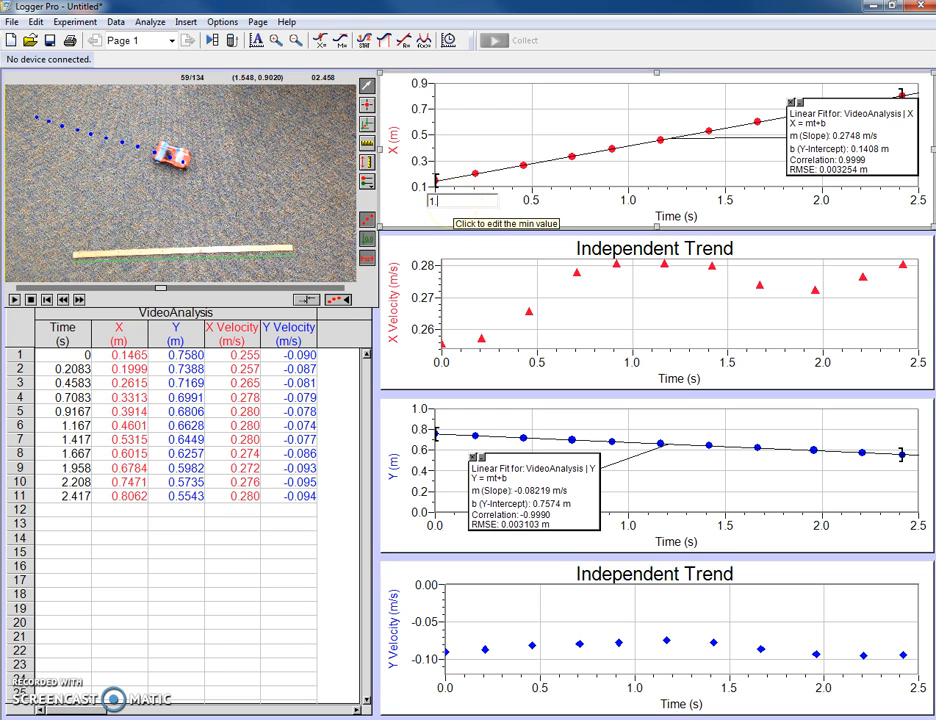
key("Return")
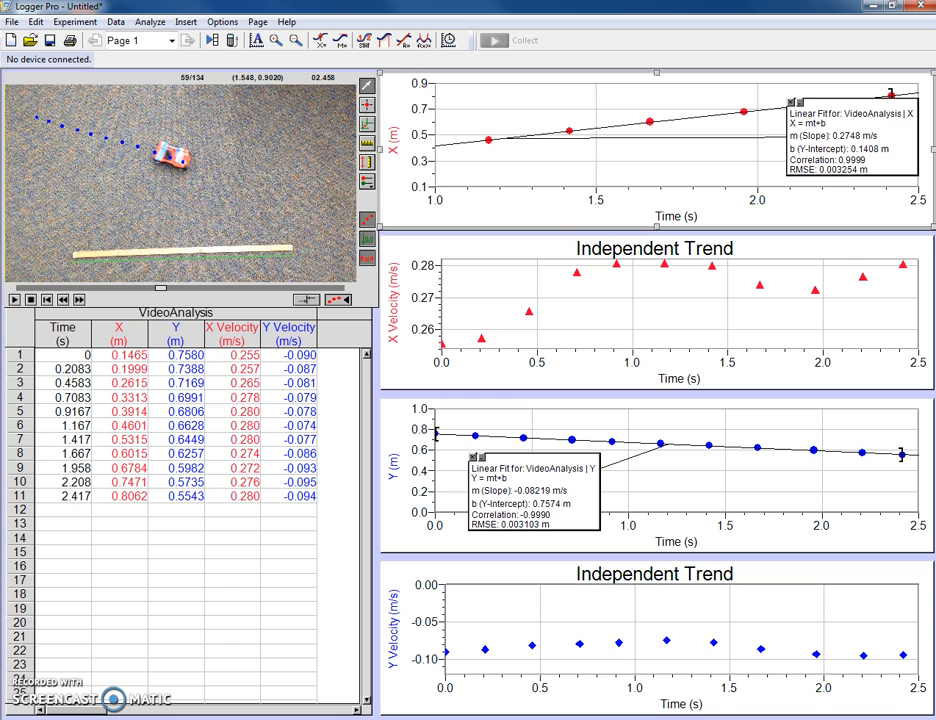